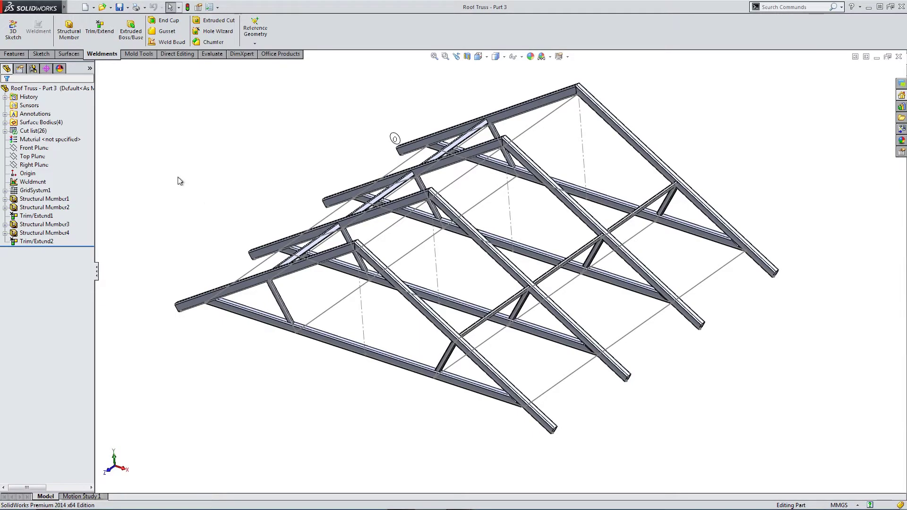
Step: Set up a structural member as an ISO rectangular tube of size 120 x 80 x 8 with a new group
click(69, 32)
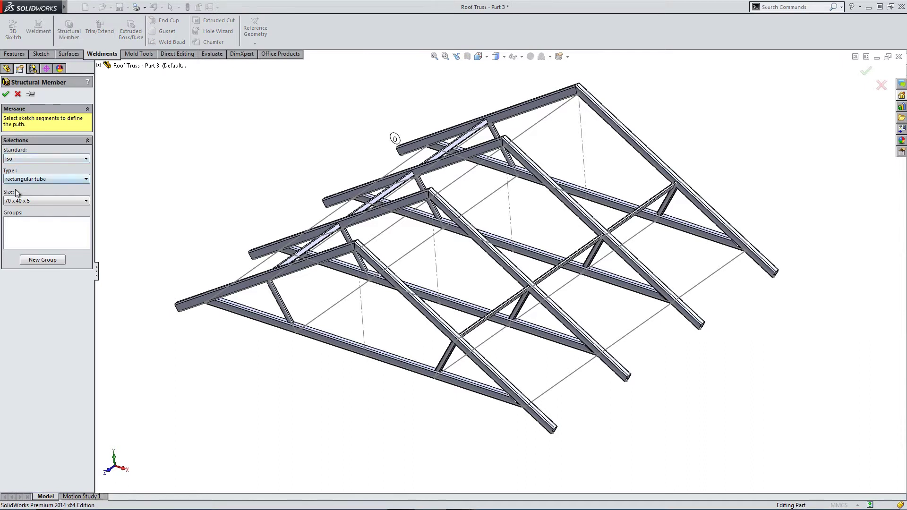
click(16, 204)
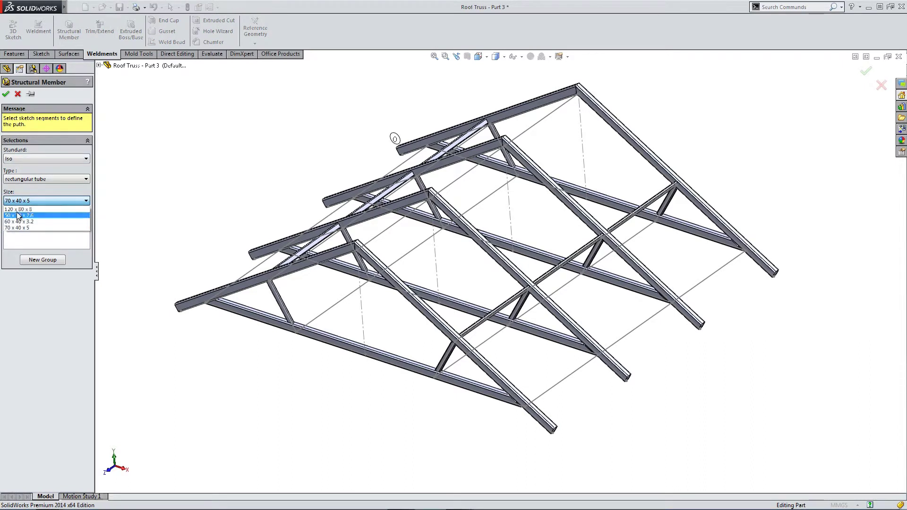
click(18, 214)
click(47, 260)
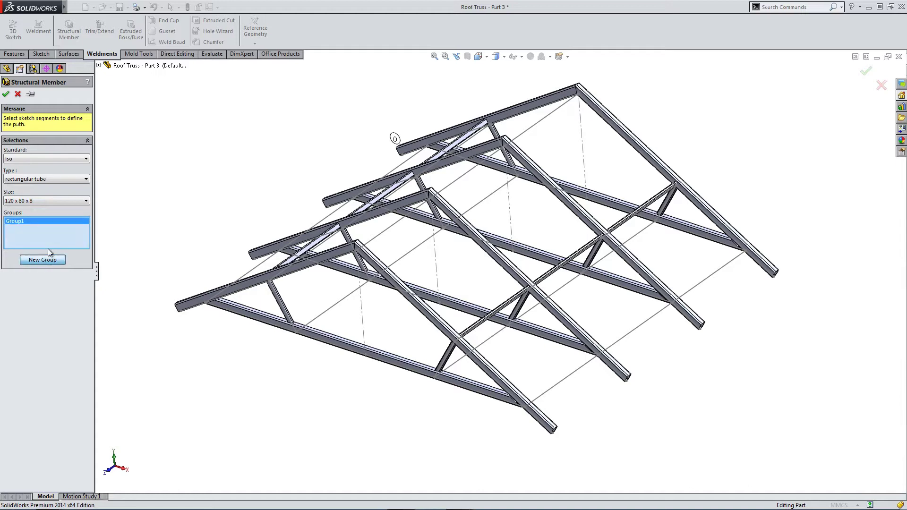
Step: Select the three ridge line segments connecting the truss peaks as the member's path
middle_drag(337, 272, 462, 225)
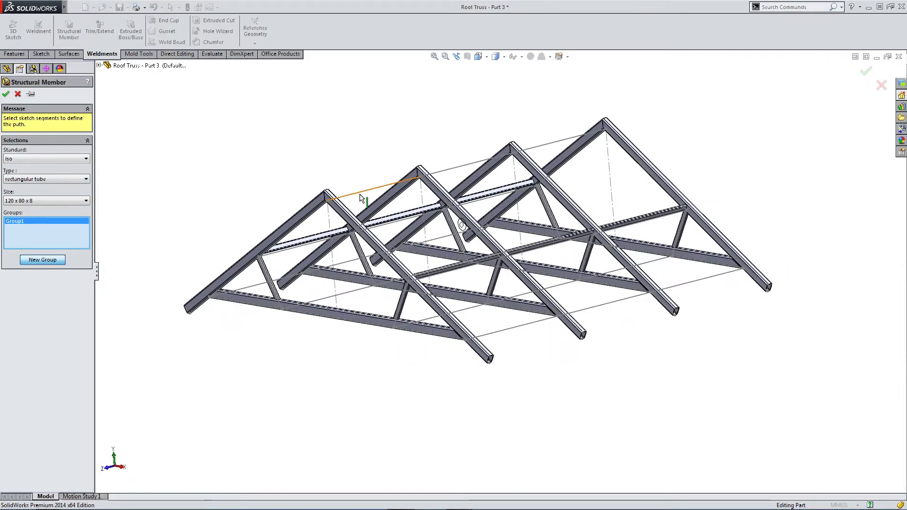
click(362, 198)
click(482, 165)
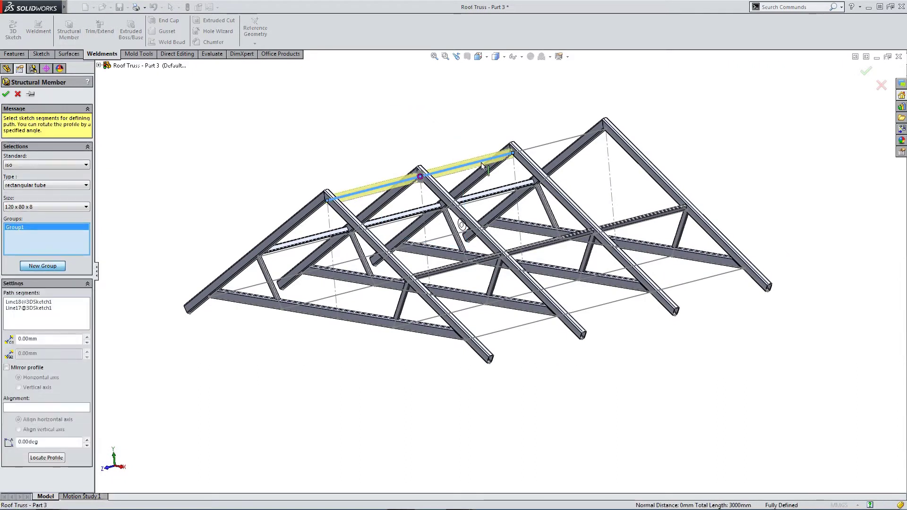
click(550, 149)
middle_drag(550, 149, 373, 238)
scroll(366, 235, down, 3)
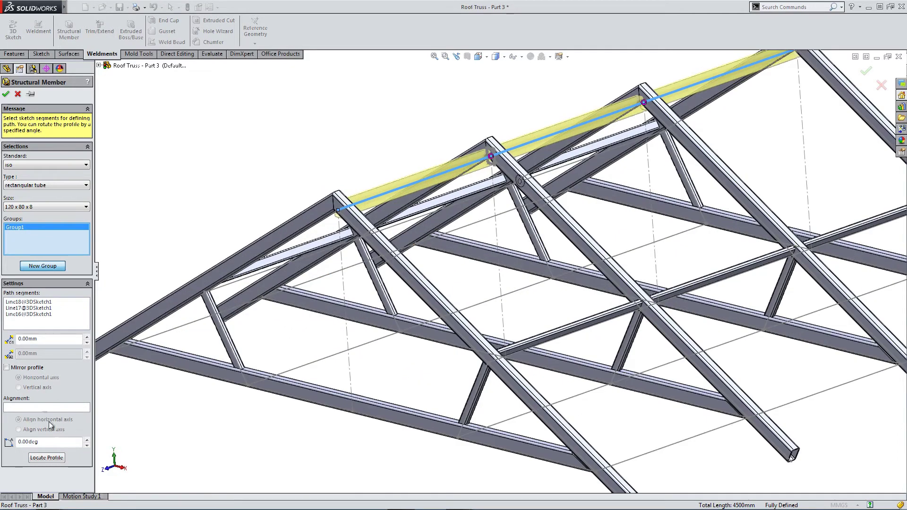
Step: Locate the tube profile on the ridge line by the midpoint of its bottom edge and create the ridge member
click(46, 458)
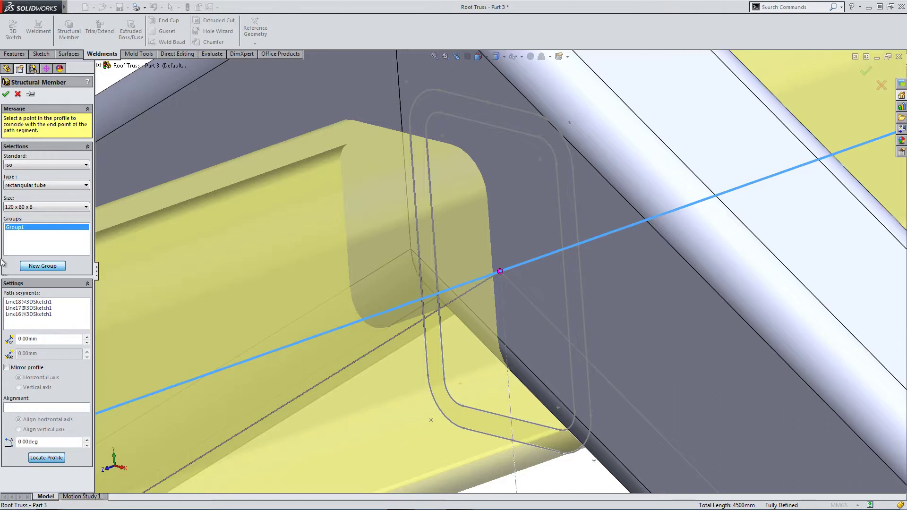
click(513, 442)
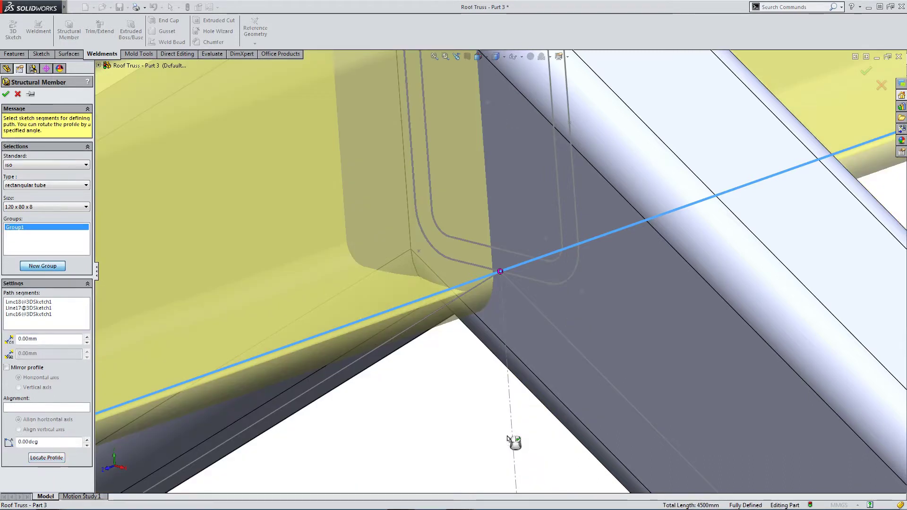
middle_drag(461, 302, 502, 289)
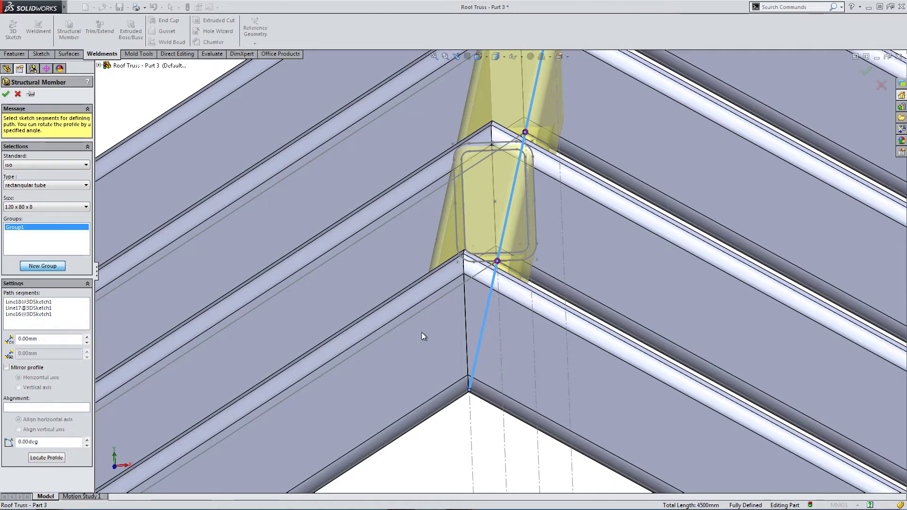
middle_drag(422, 333, 494, 306)
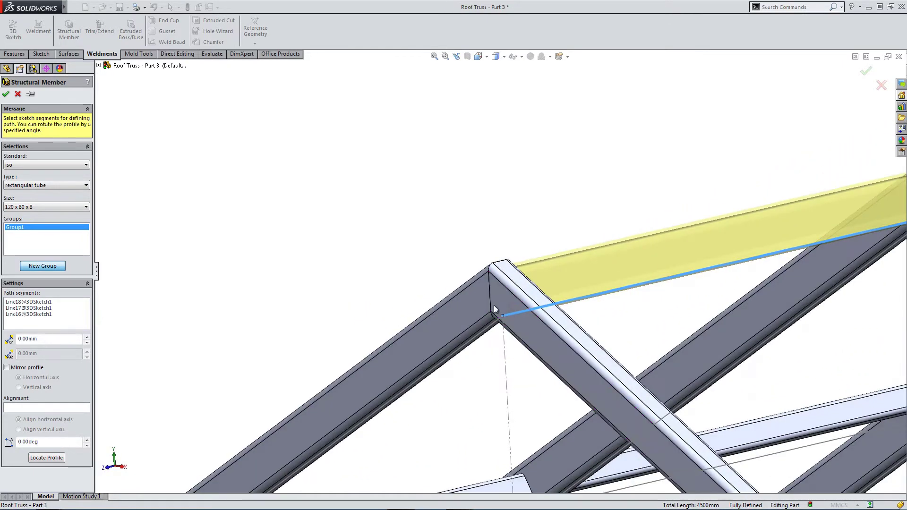
scroll(494, 306, up, 3)
scroll(699, 280, down, 4)
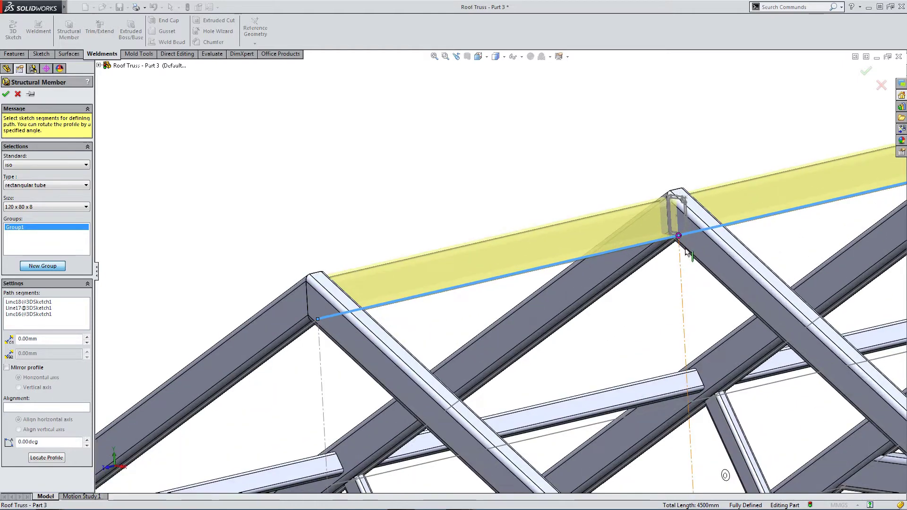
scroll(686, 252, down, 1)
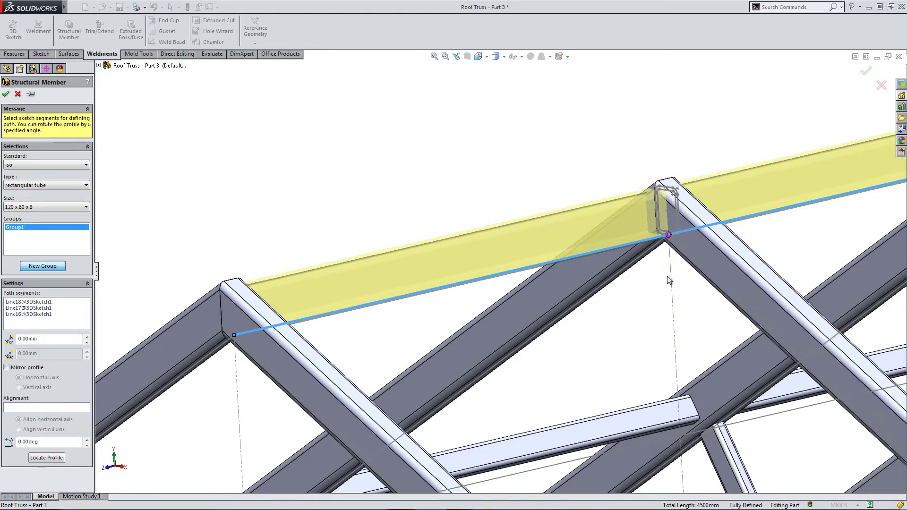
click(6, 94)
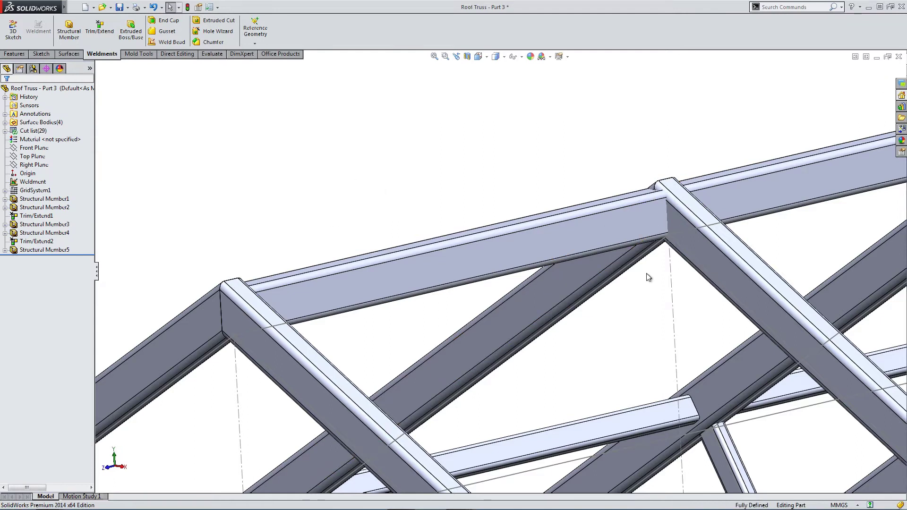
right_click(26, 251)
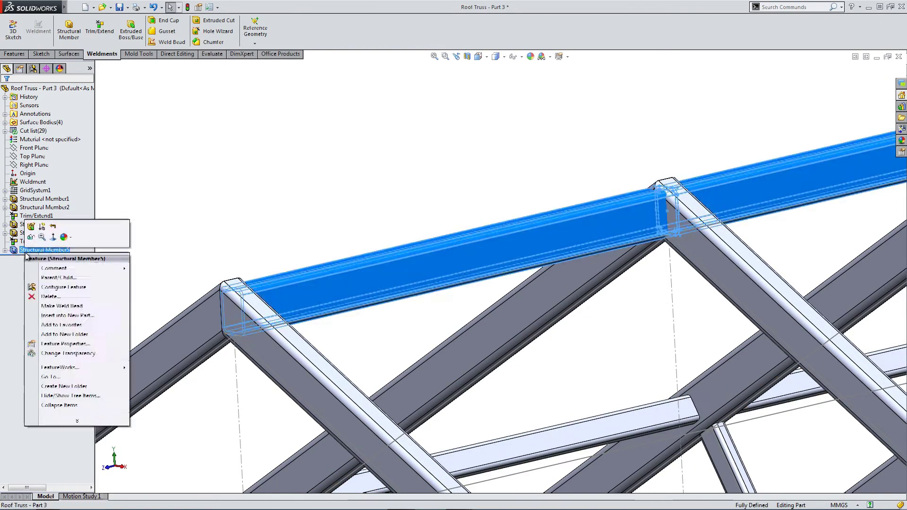
click(30, 226)
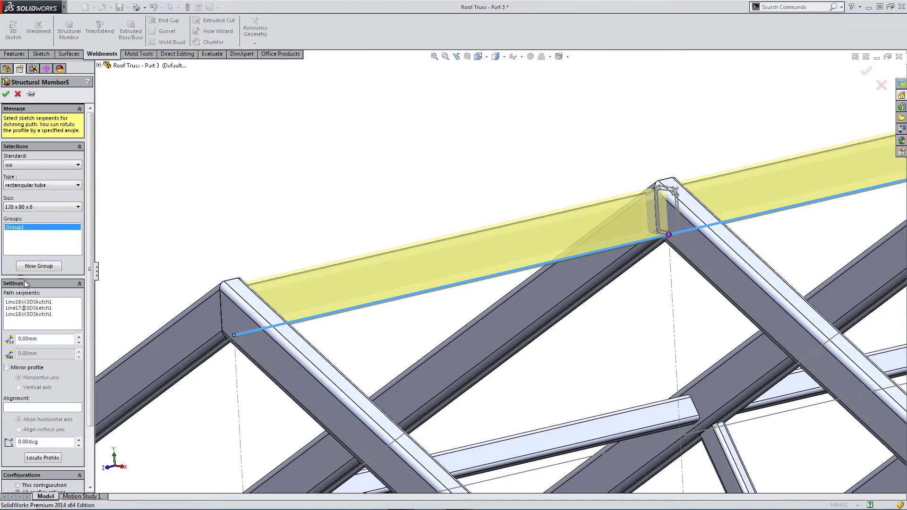
click(42, 458)
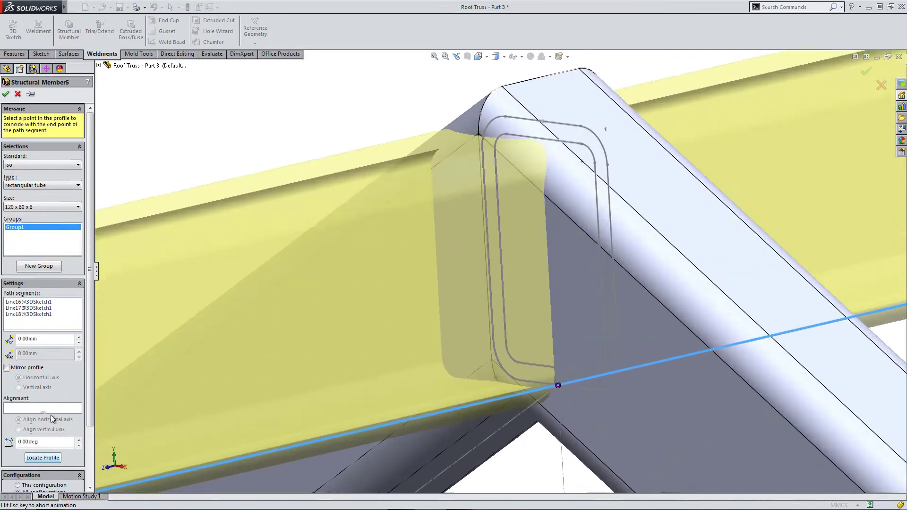
click(7, 94)
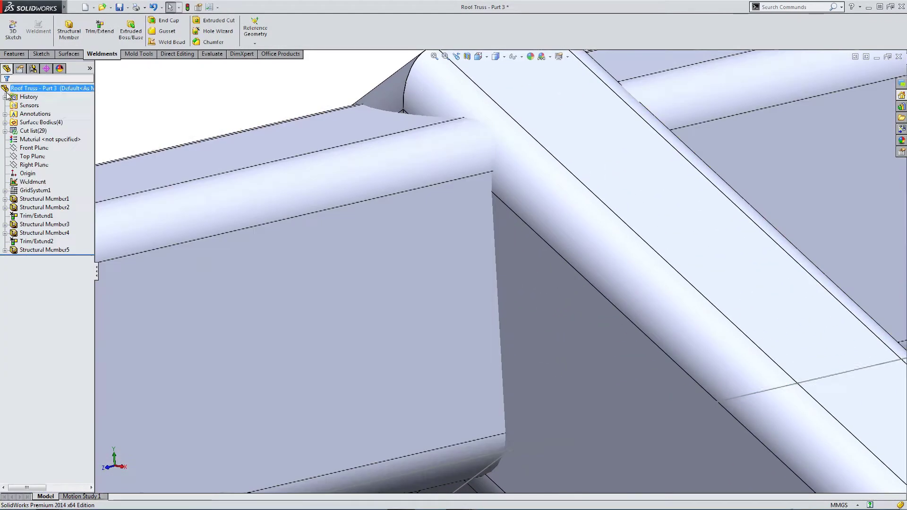
Step: Edit the ridge member's profile sketch and move the bottom edge's midpoint straight down to about 34 mm below the edge
click(6, 251)
click(33, 267)
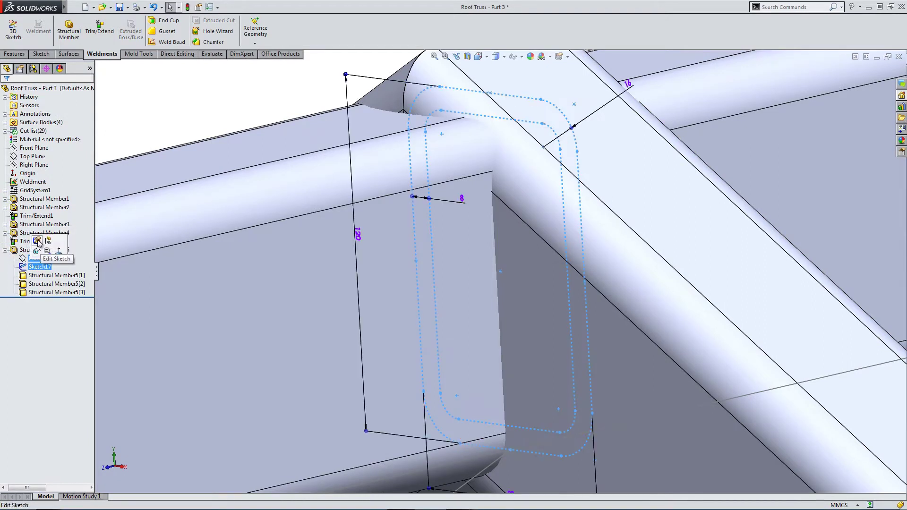
click(36, 240)
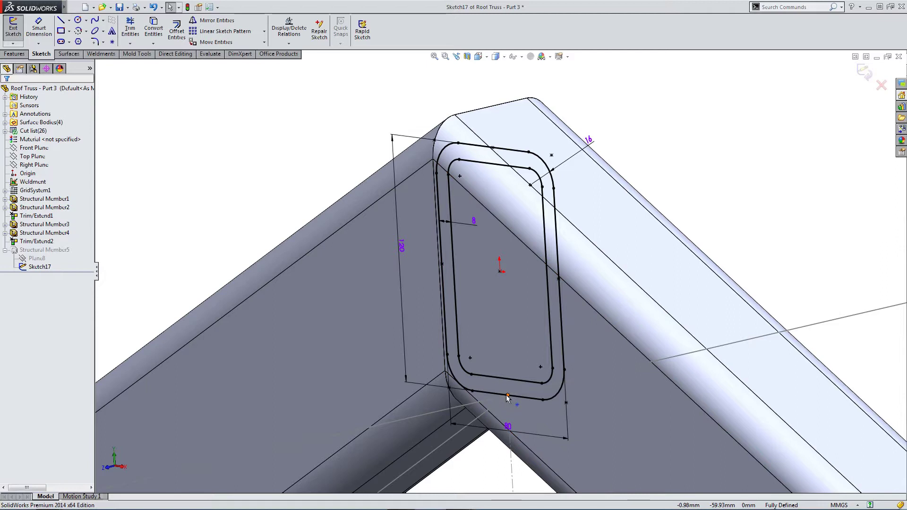
click(507, 393)
drag(507, 393, 511, 465)
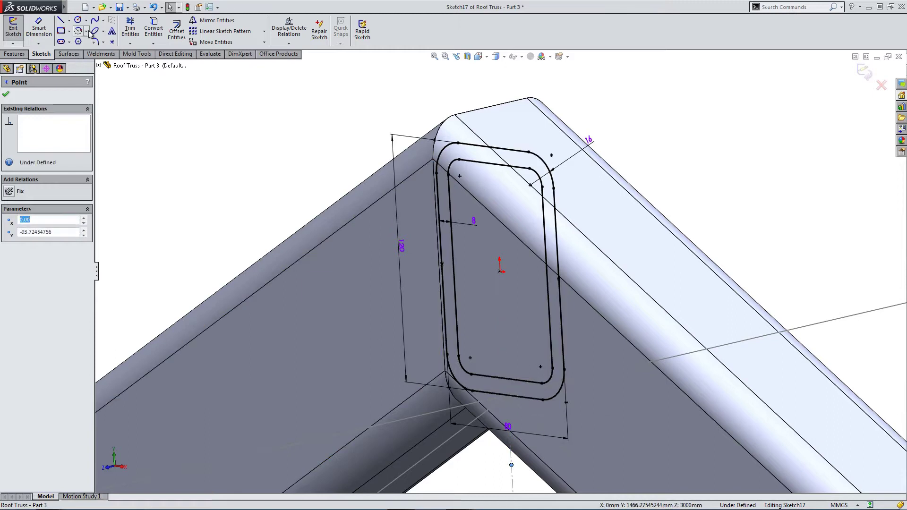
Step: Dimension the point 30 mm below the profile's bottom edge and exit the sketch
click(39, 29)
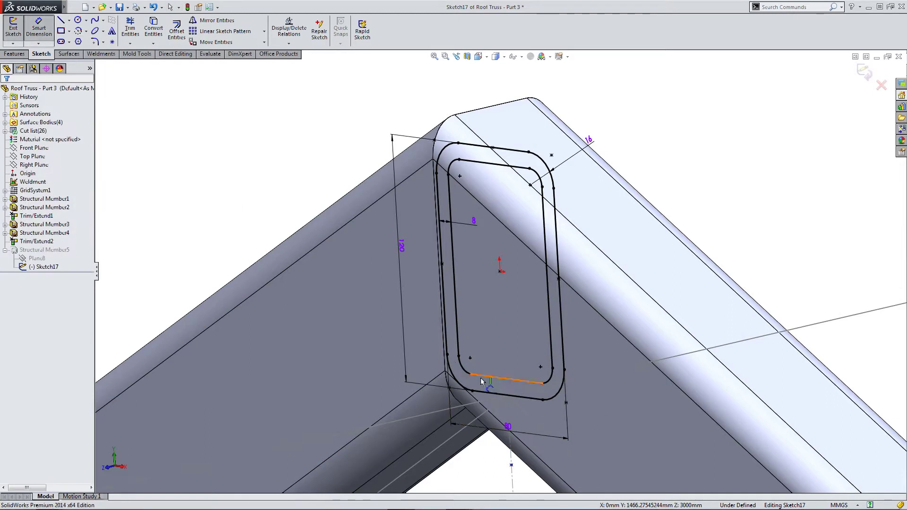
click(515, 397)
click(511, 465)
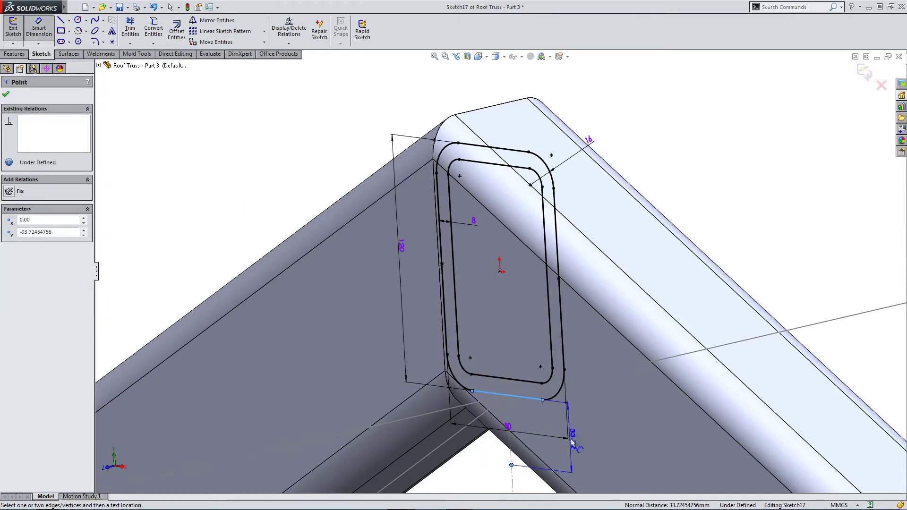
click(599, 439)
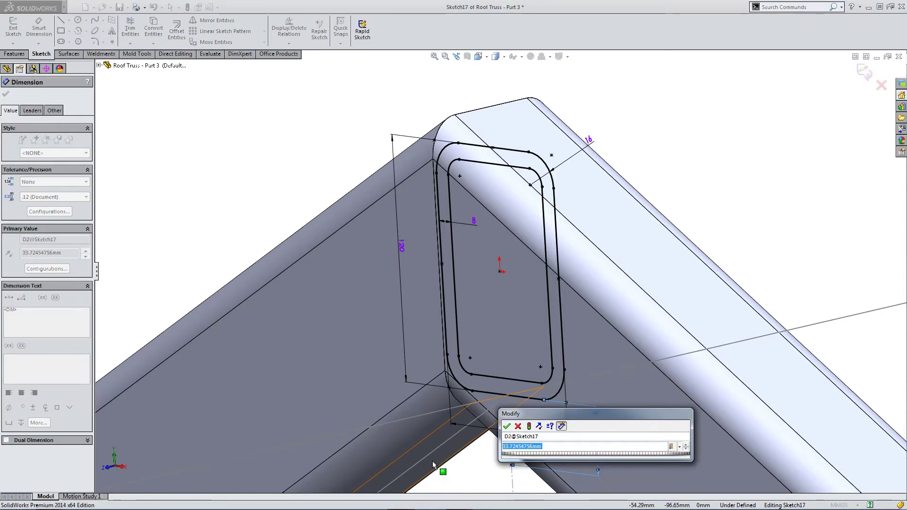
text(30)
key(Return)
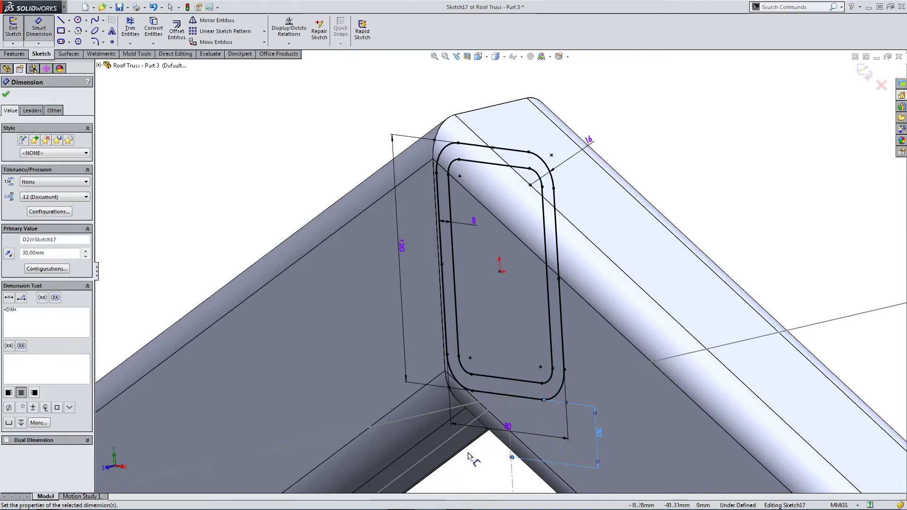
click(865, 74)
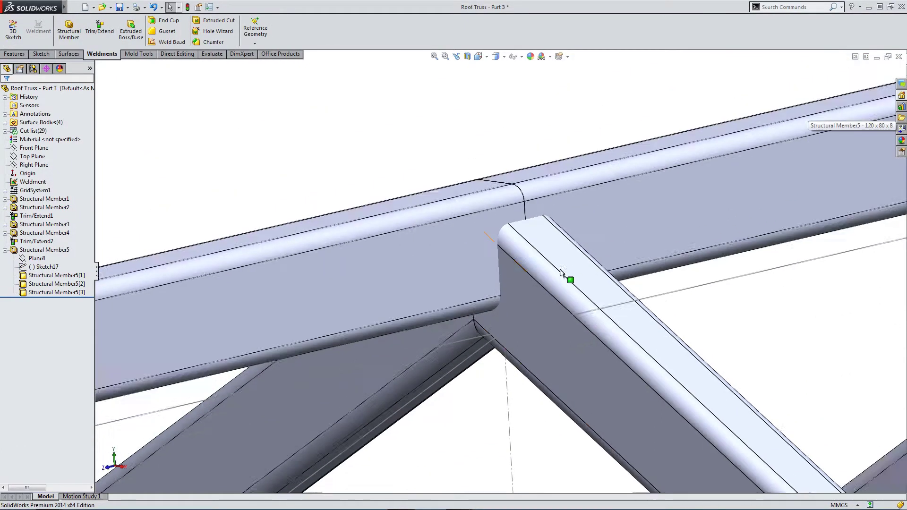
Step: Start an offset Move Face on the ridge member's end face at the front truss
mouse_move(520, 271)
middle_down()
mouse_move(545, 227)
mouse_move(526, 258)
middle_up()
scroll(517, 305, up, 3)
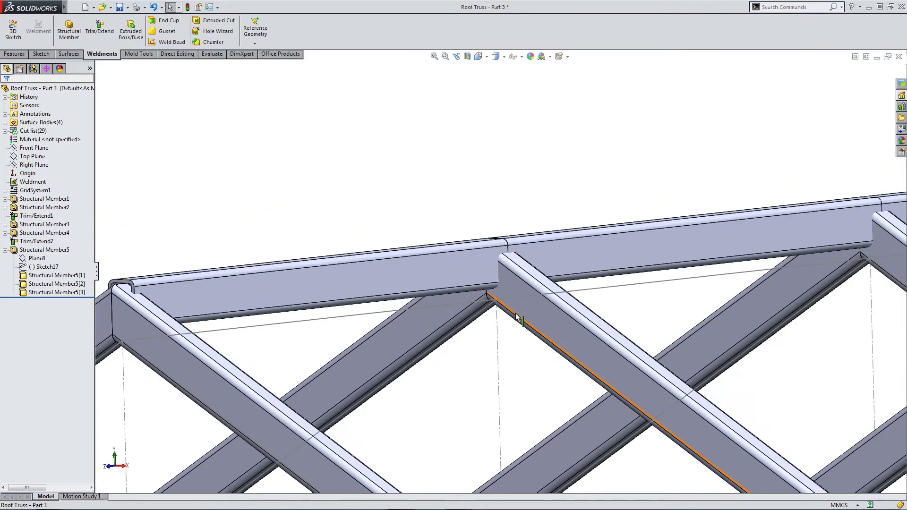
scroll(517, 312, up, 1)
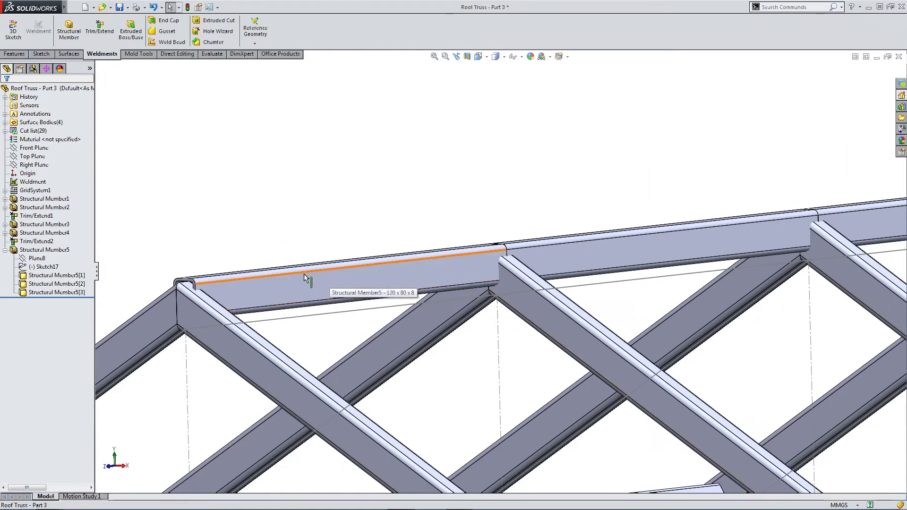
middle_drag(202, 245, 200, 260)
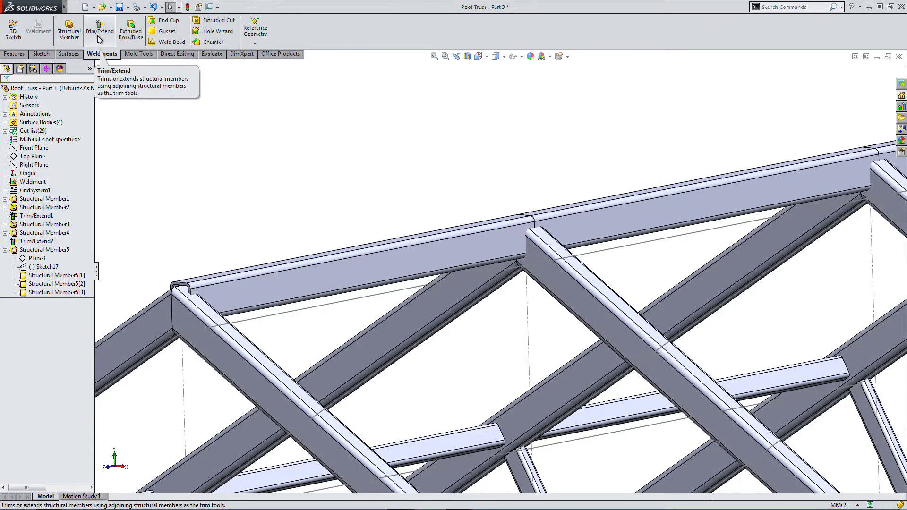
click(138, 54)
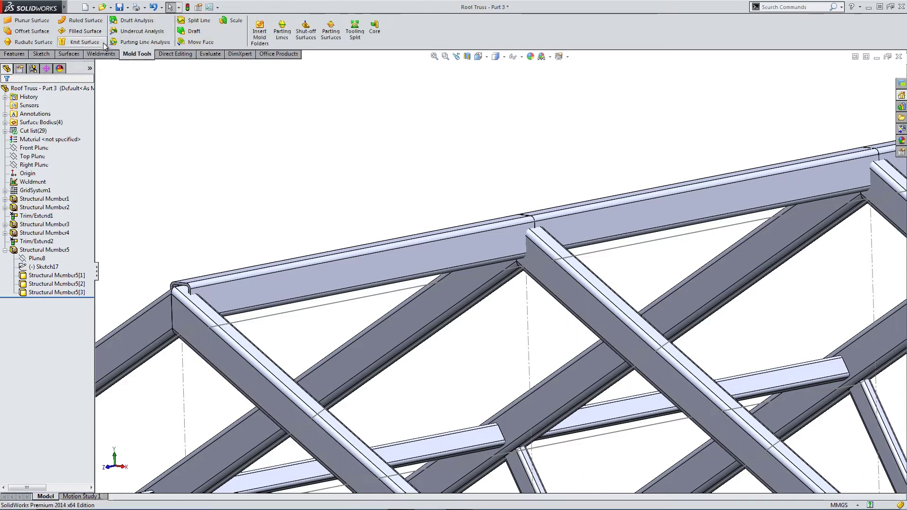
click(185, 42)
scroll(191, 294, down, 3)
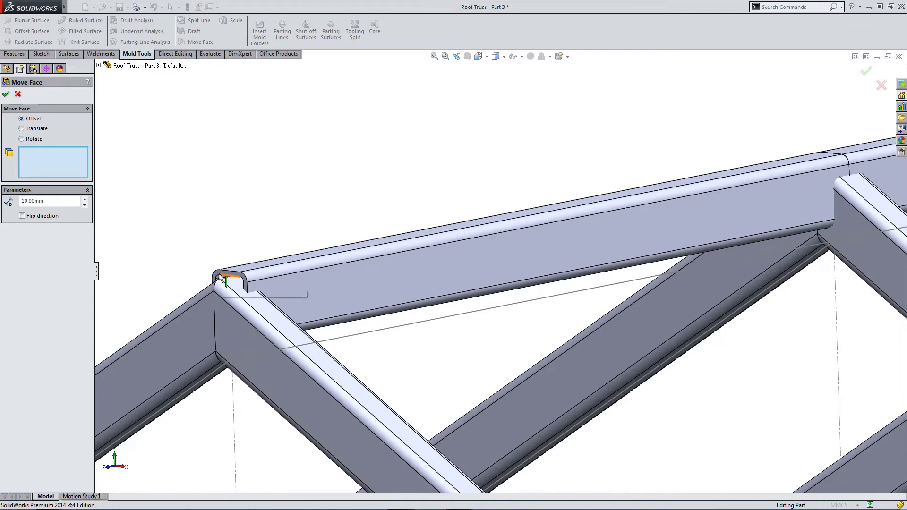
scroll(218, 279, down, 2)
click(261, 272)
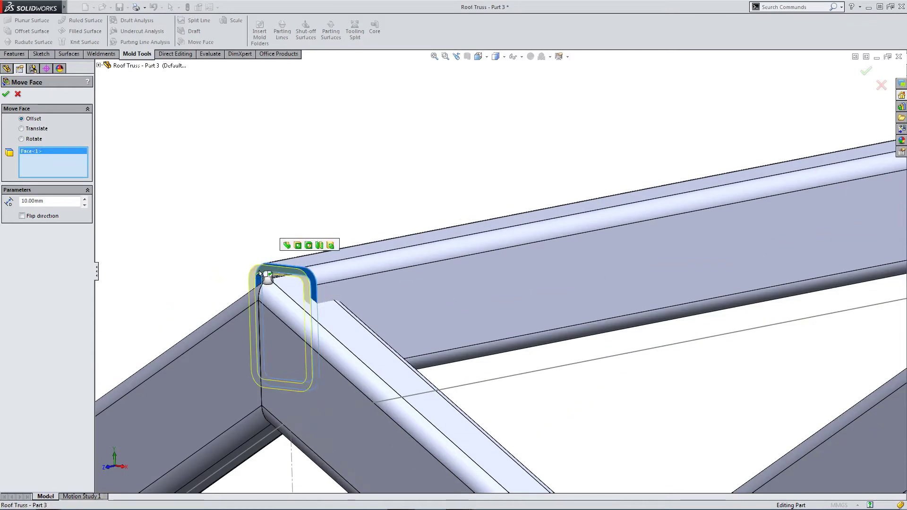
Step: Try to offset both end faces of the ridge beam by 100 mm in a single Move Face
scroll(535, 283, up, 4)
scroll(571, 285, up, 4)
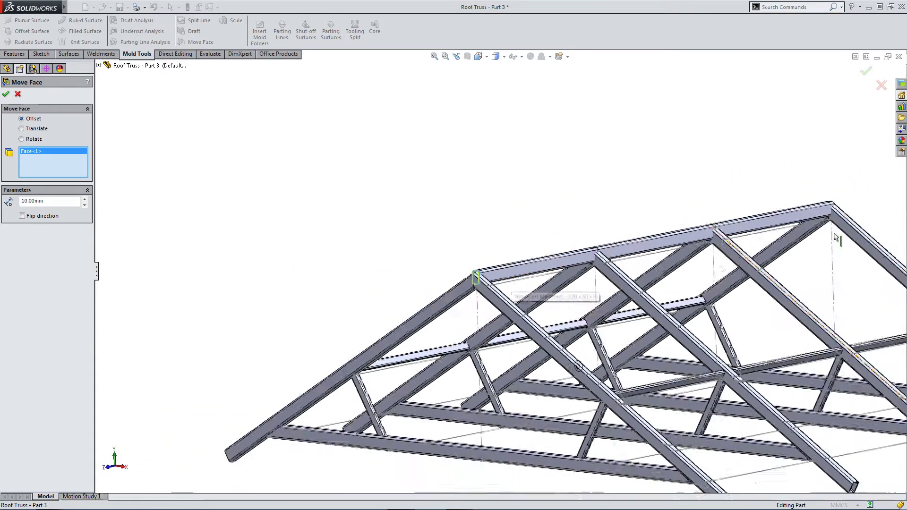
scroll(671, 222, down, 5)
middle_drag(660, 213, 525, 231)
scroll(659, 243, down, 5)
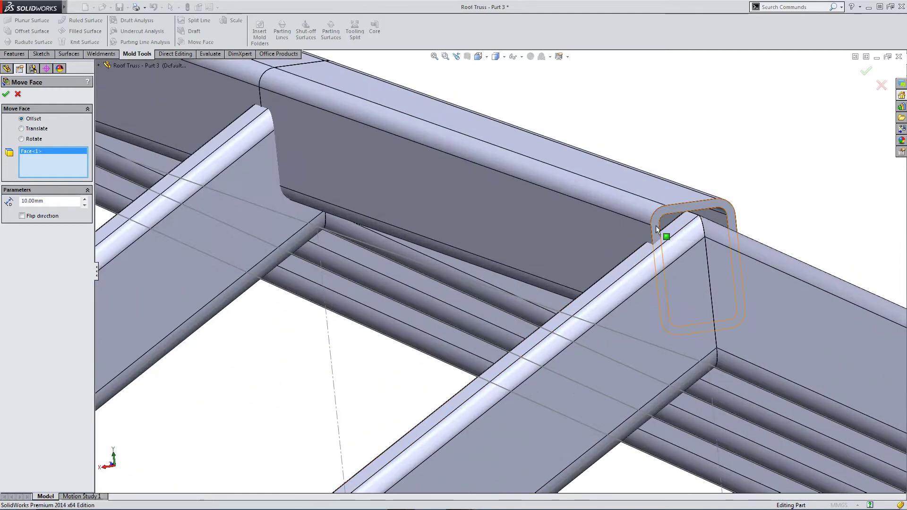
click(656, 225)
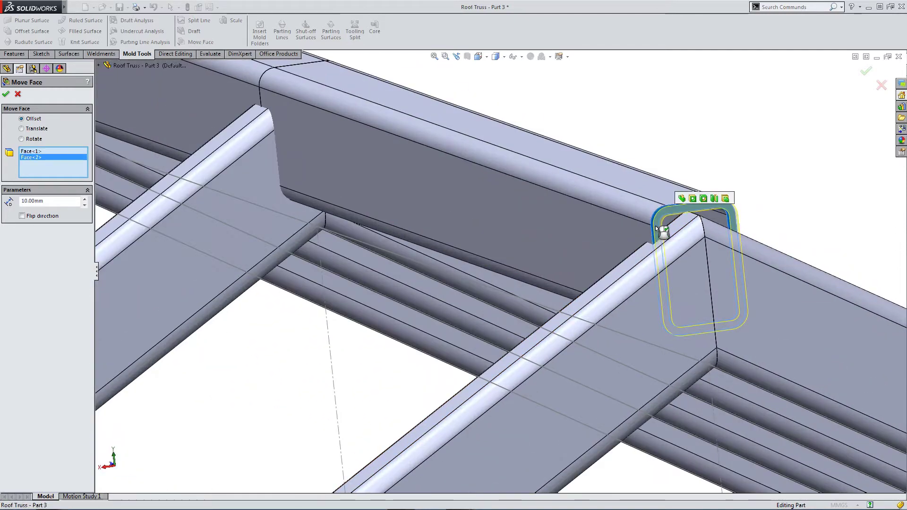
click(22, 201)
text(100)
key(Return)
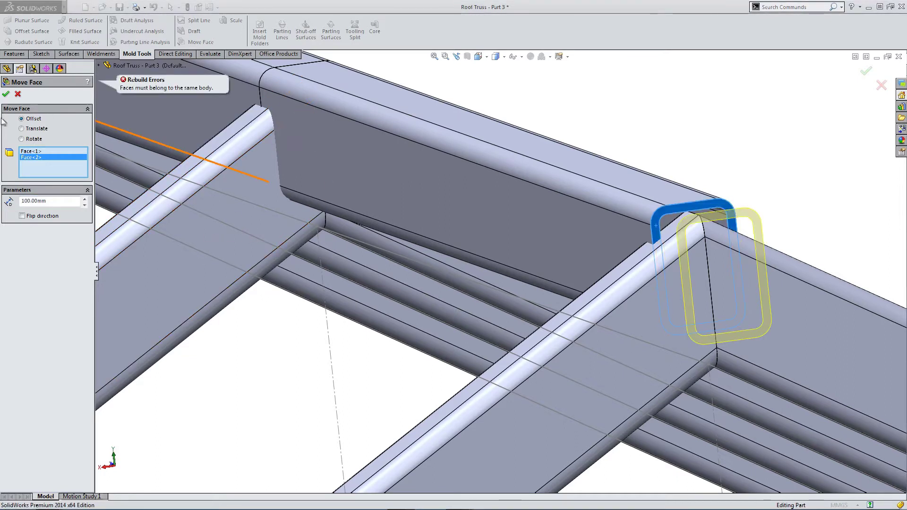
click(6, 97)
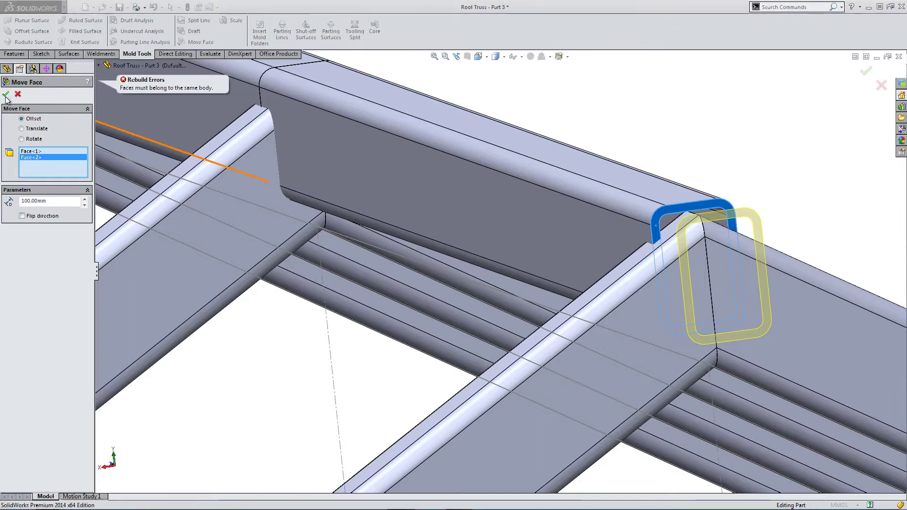
click(21, 130)
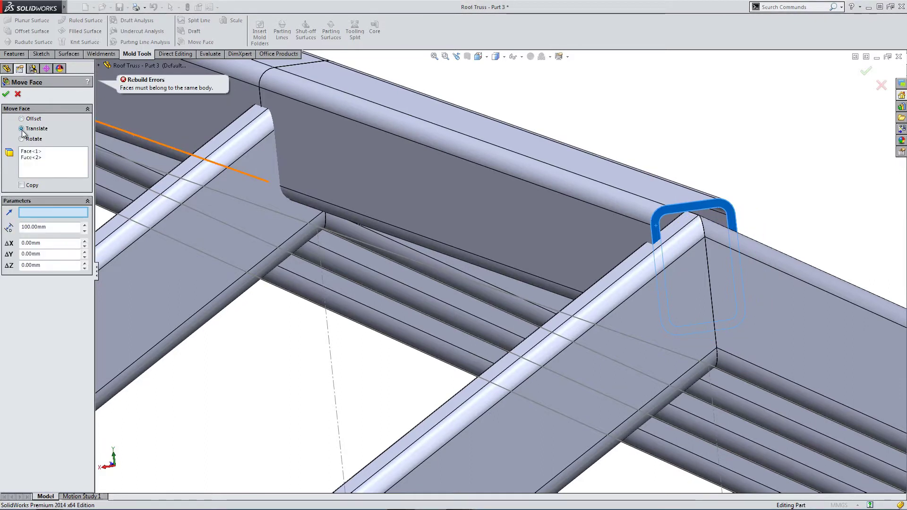
click(18, 93)
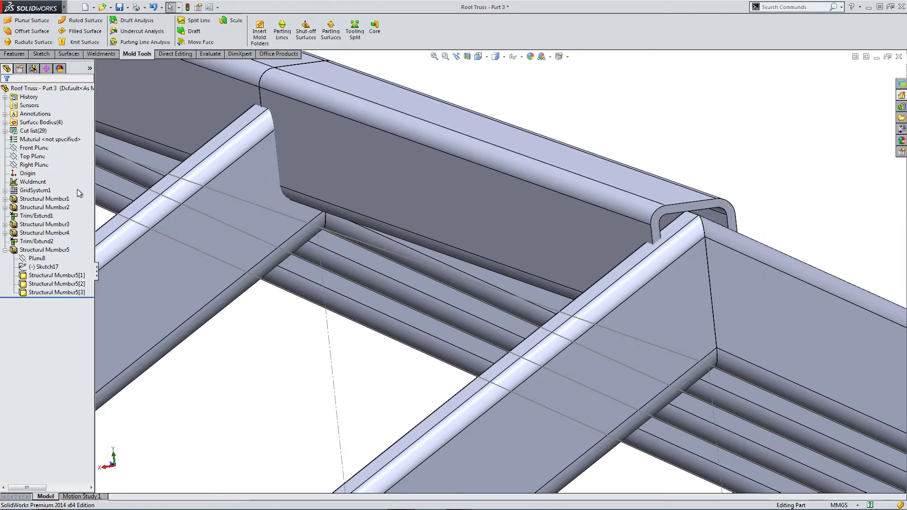
Step: Offset the ridge beam's end face at the rear truss outward by 100 mm with Move Face
click(186, 43)
click(679, 209)
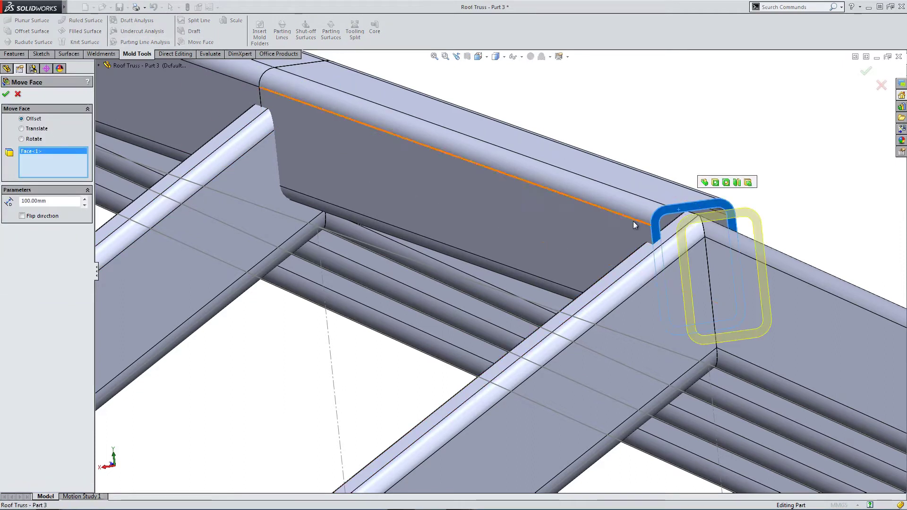
right_click(126, 196)
key(z)
key(z)
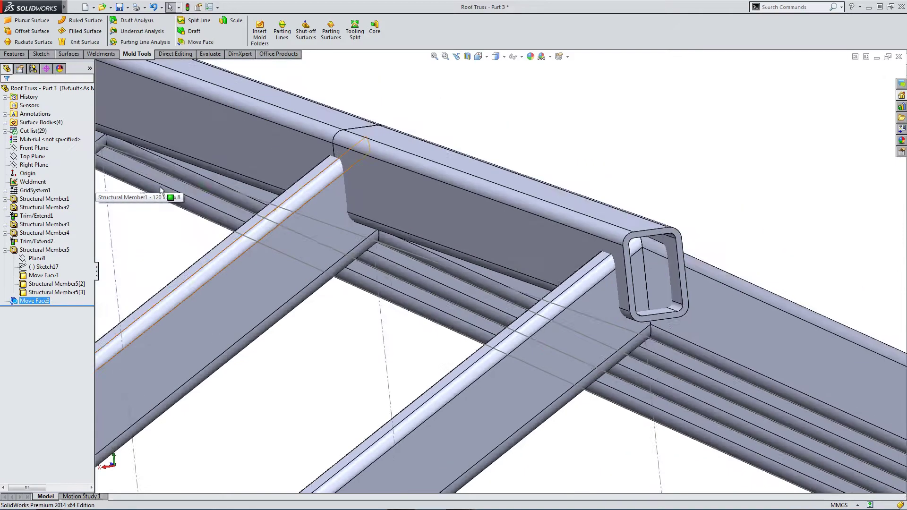
Step: Offset the ridge beam's end face at the front truss outward by 100 mm with Move Face
scroll(163, 200, up, 6)
middle_drag(227, 246, 257, 193)
key(Return)
scroll(204, 194, down, 6)
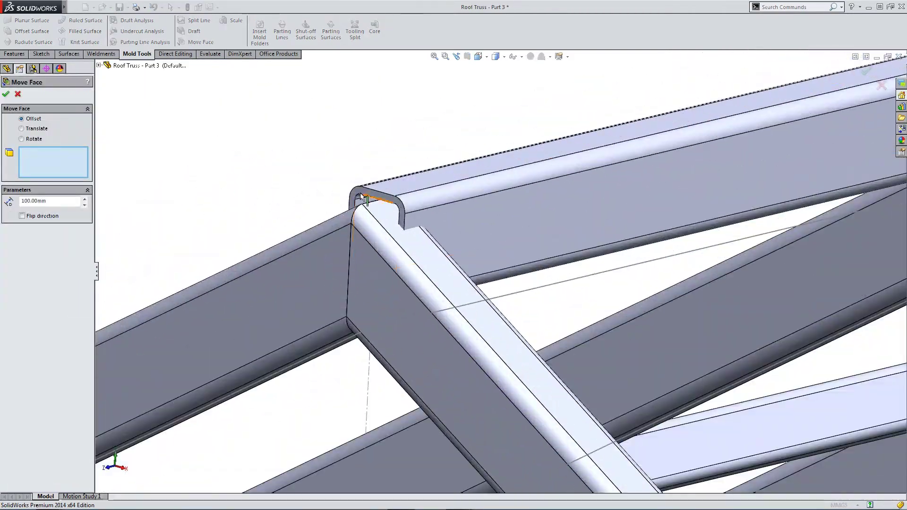
click(362, 198)
right_click(235, 197)
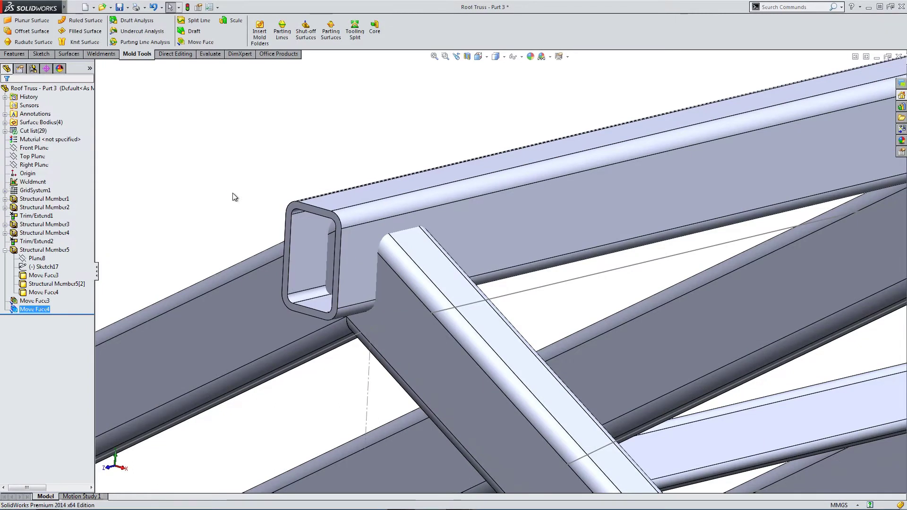
Step: Start a Trim/Extend with the front truss's two rafters as bodies to trim and the front ridge beam segment as boundary
middle_drag(228, 182, 206, 173)
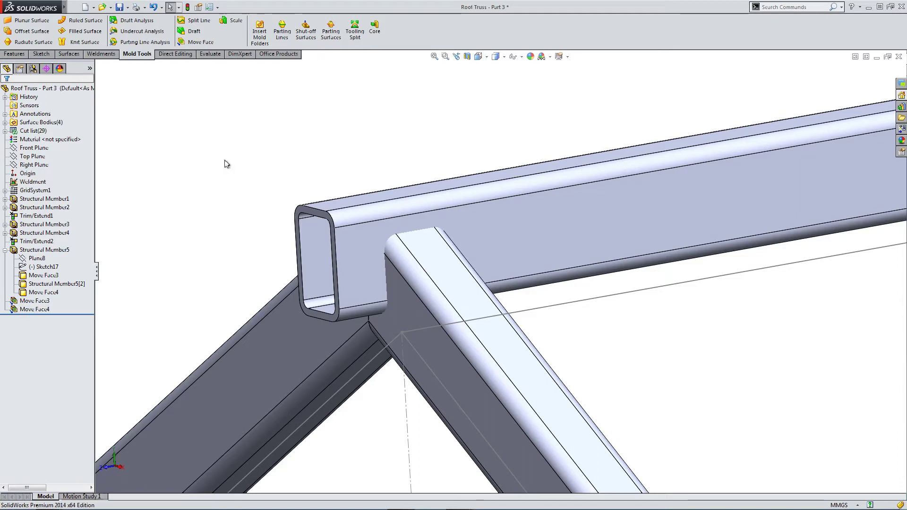
click(98, 54)
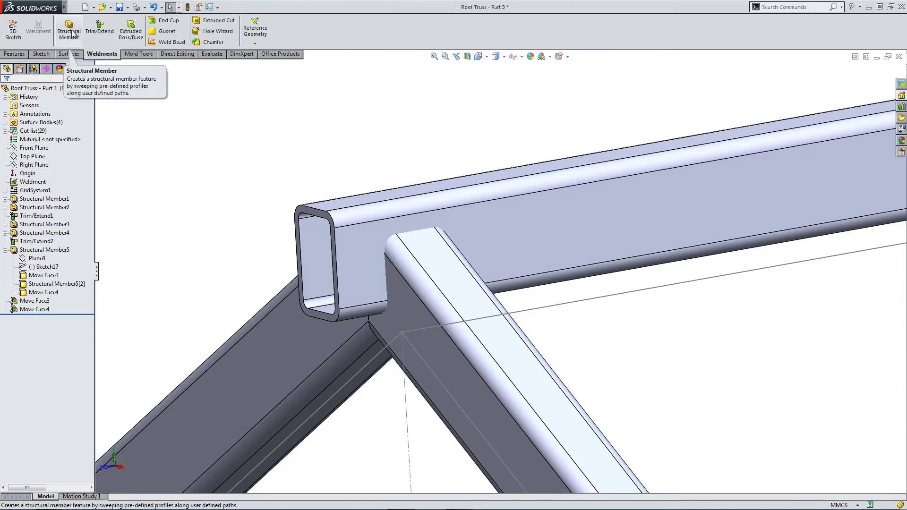
click(100, 31)
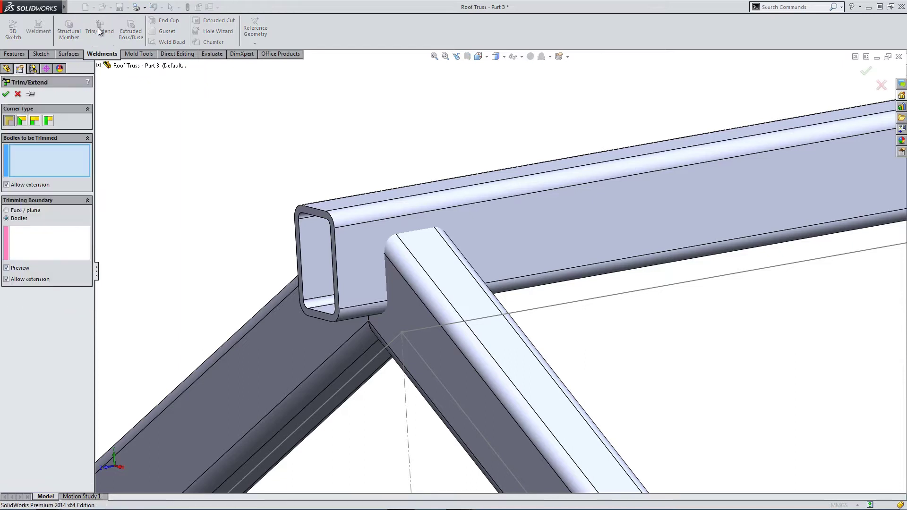
click(265, 336)
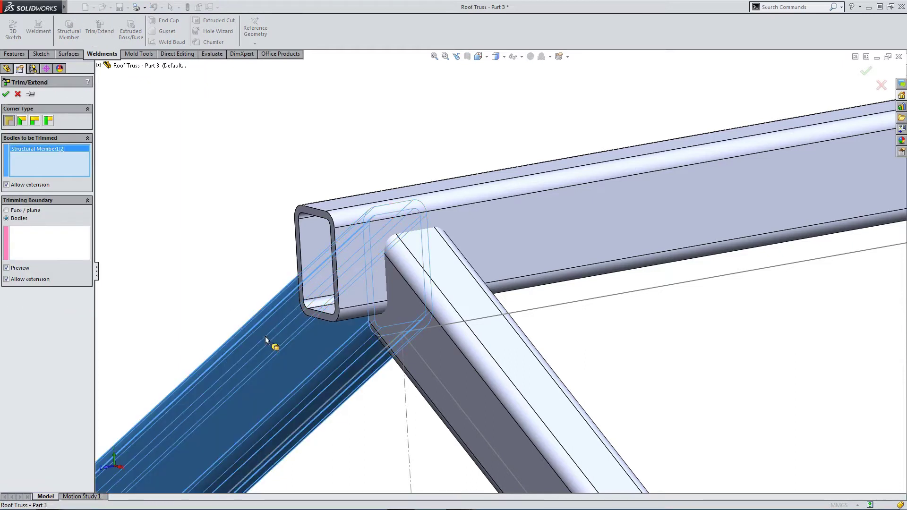
click(437, 348)
scroll(399, 336, up, 3)
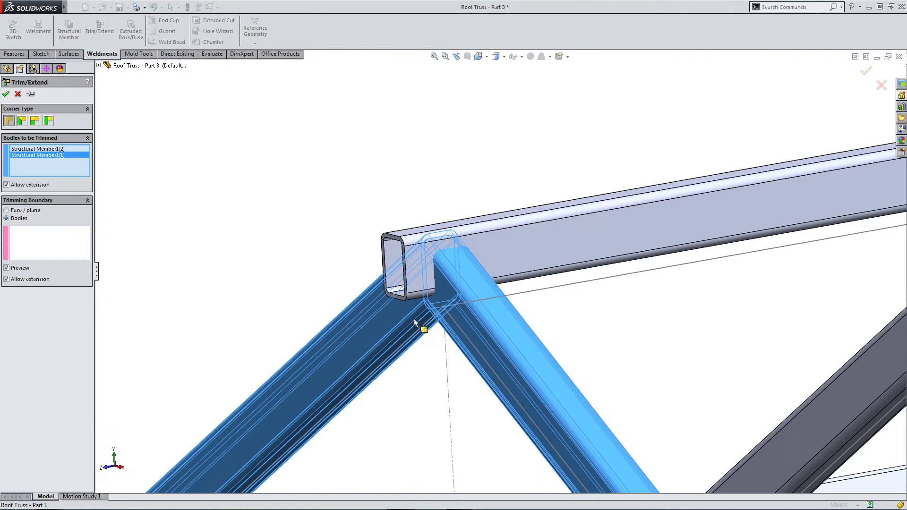
middle_drag(414, 319, 433, 312)
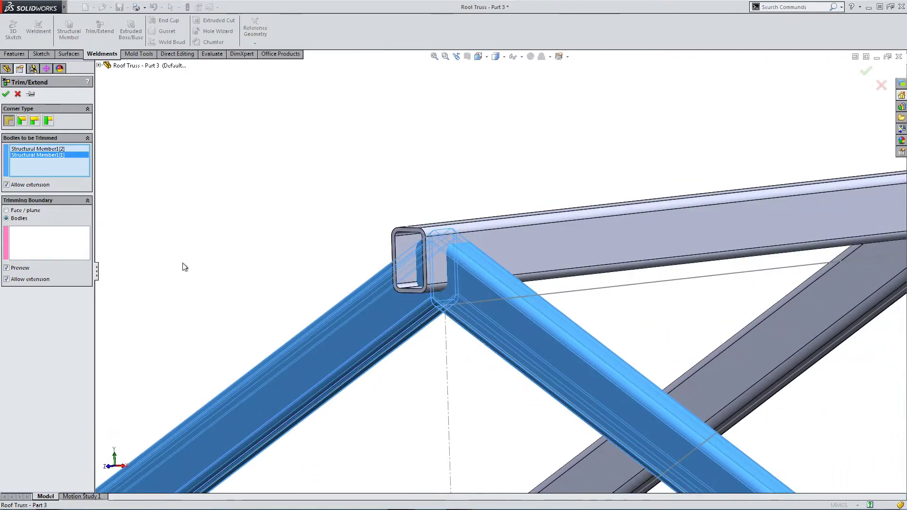
click(29, 231)
click(560, 233)
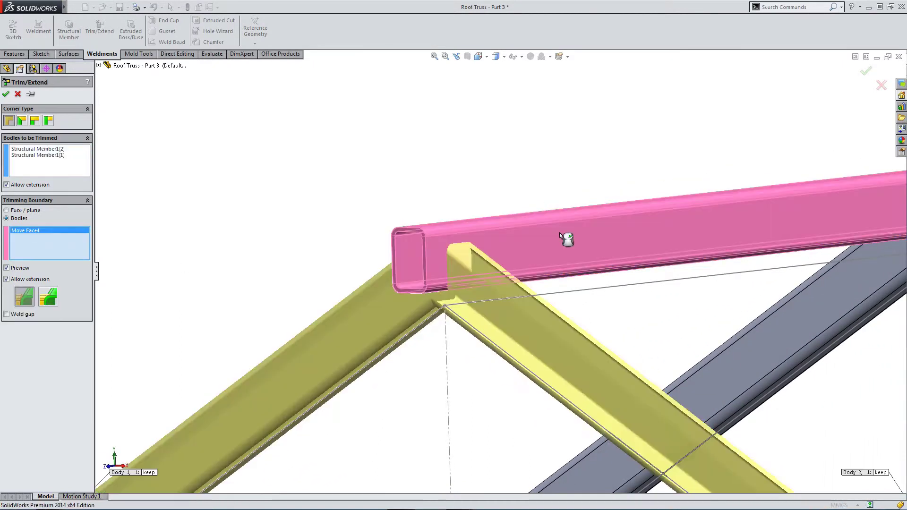
middle_drag(560, 233, 557, 280)
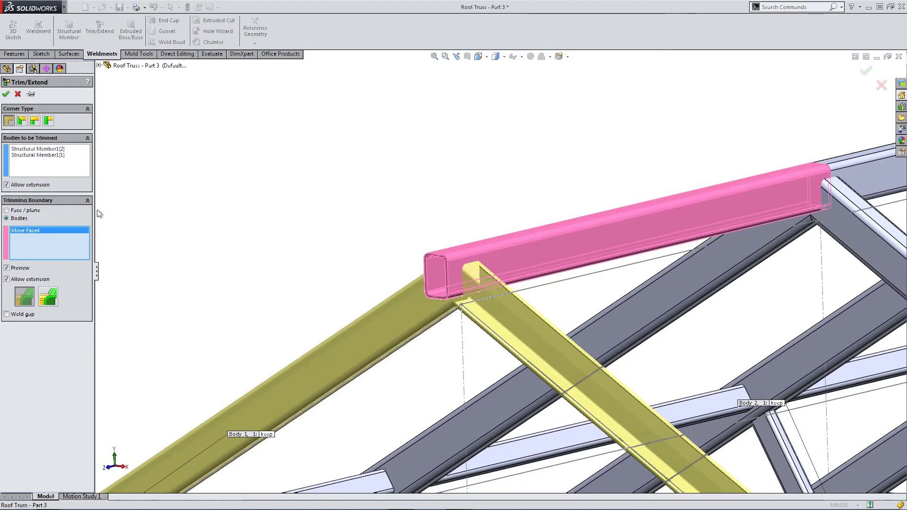
Step: Add the six rafters of the other three trusses to the bodies being trimmed
click(31, 167)
click(753, 258)
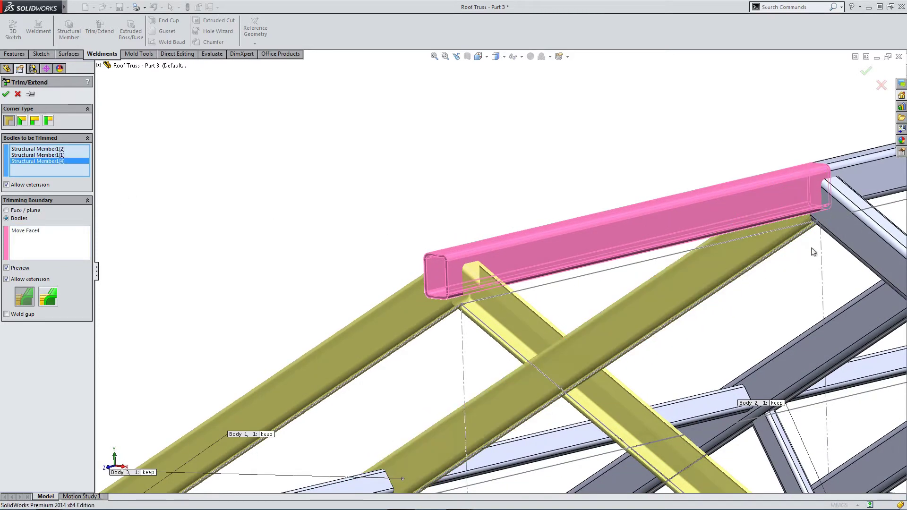
click(847, 233)
scroll(815, 257, up, 6)
scroll(768, 250, down, 4)
click(779, 245)
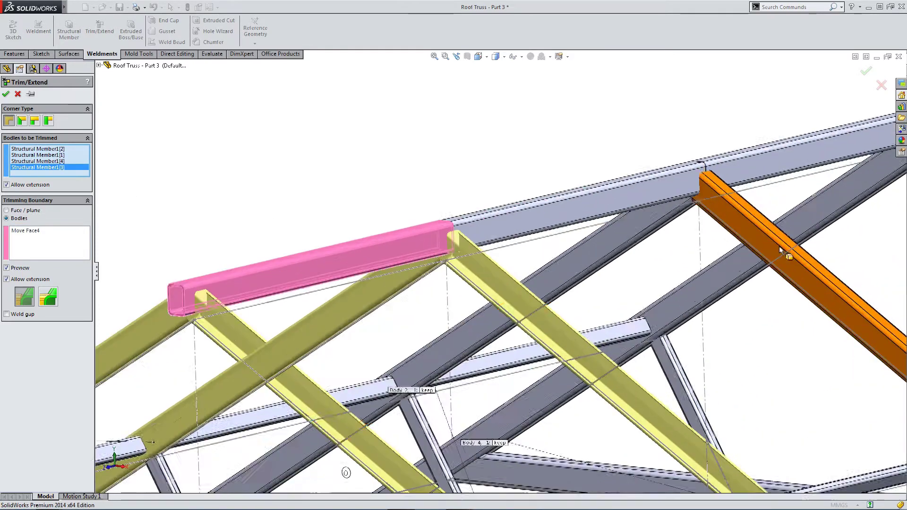
click(635, 227)
click(738, 216)
scroll(750, 231, up, 3)
scroll(763, 234, down, 1)
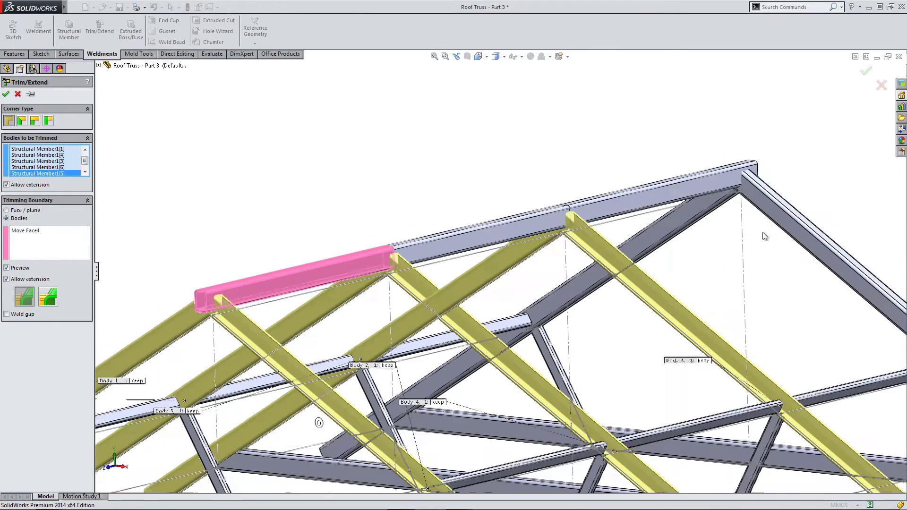
click(697, 219)
click(780, 216)
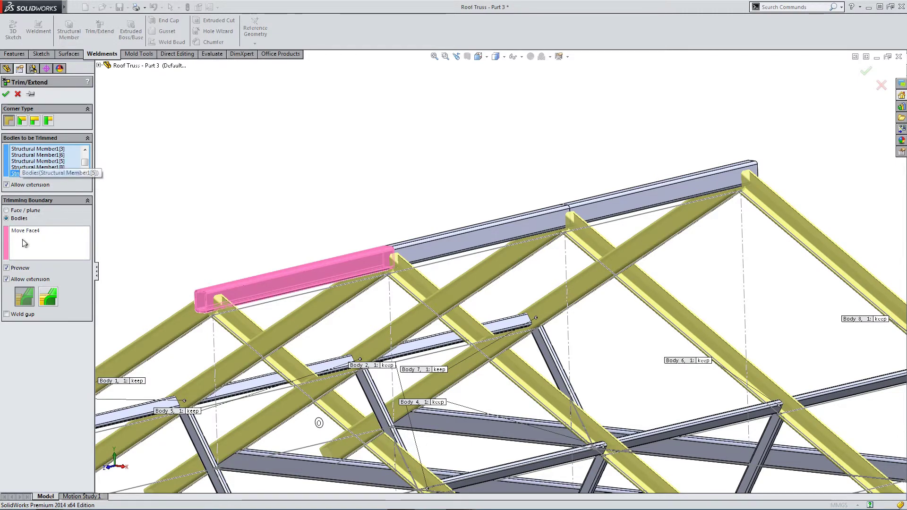
Step: Clear the trimming boundary and reselect all three ridge beam segments as boundary bodies
click(28, 254)
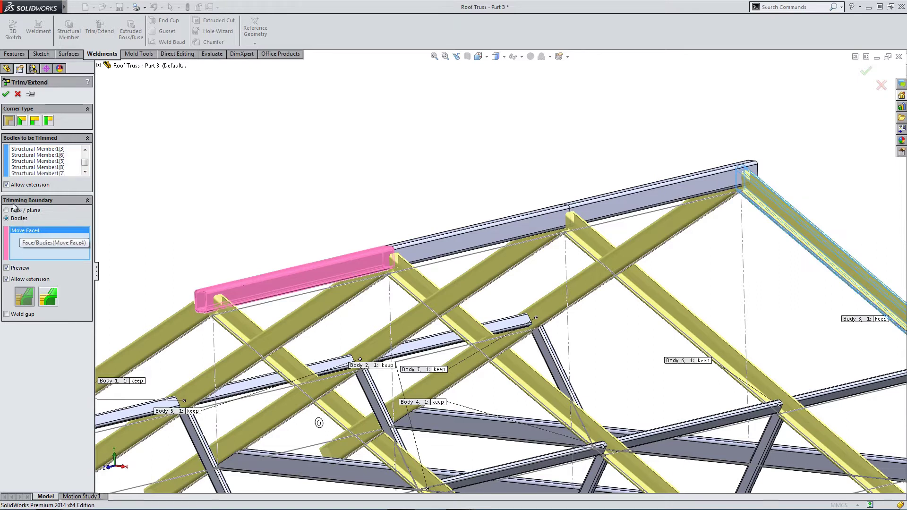
key(Delete)
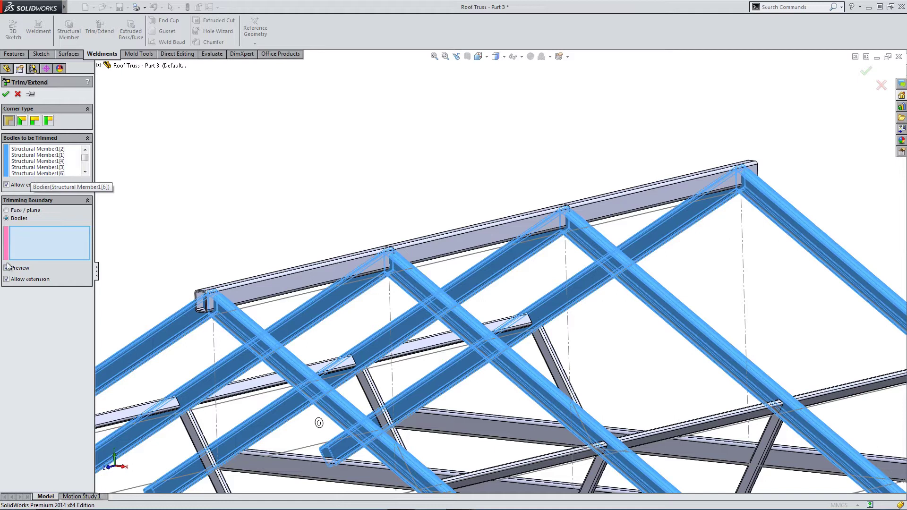
click(310, 281)
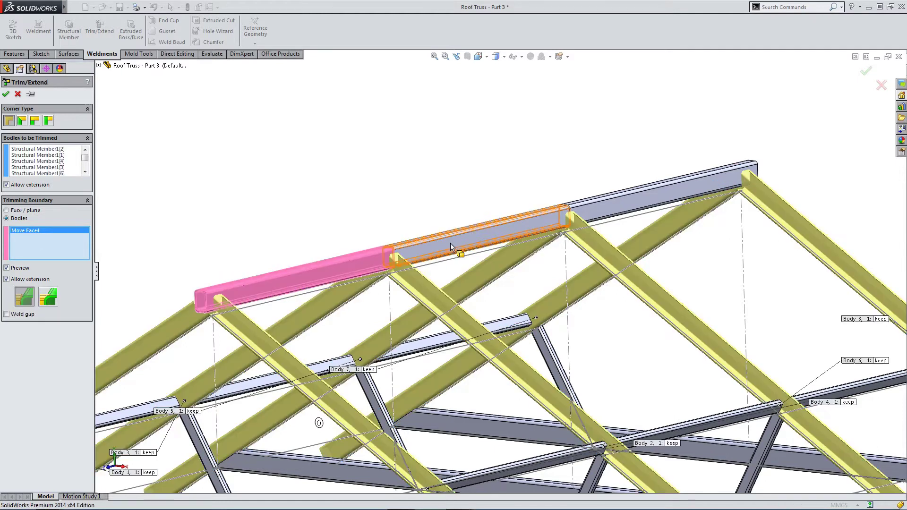
click(551, 225)
click(624, 204)
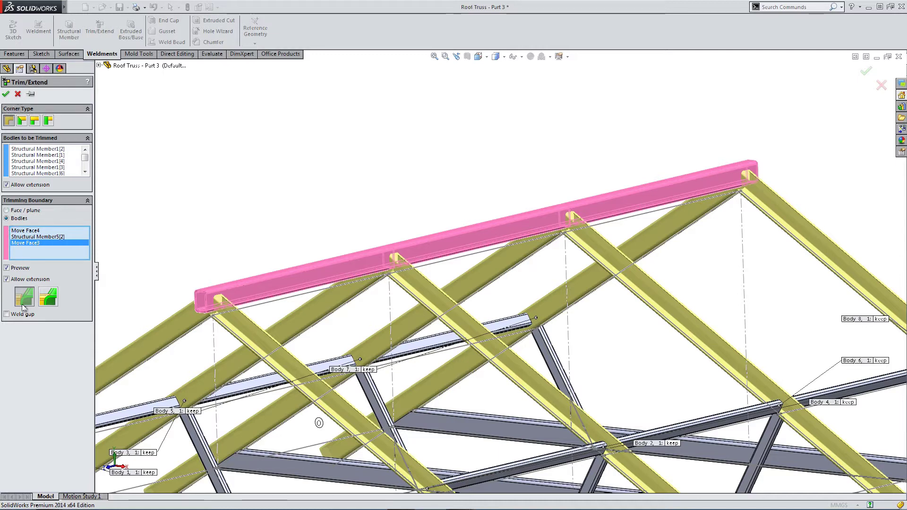
Step: Turn off extension for the trimming boundary and apply the trim to the rafters
click(6, 279)
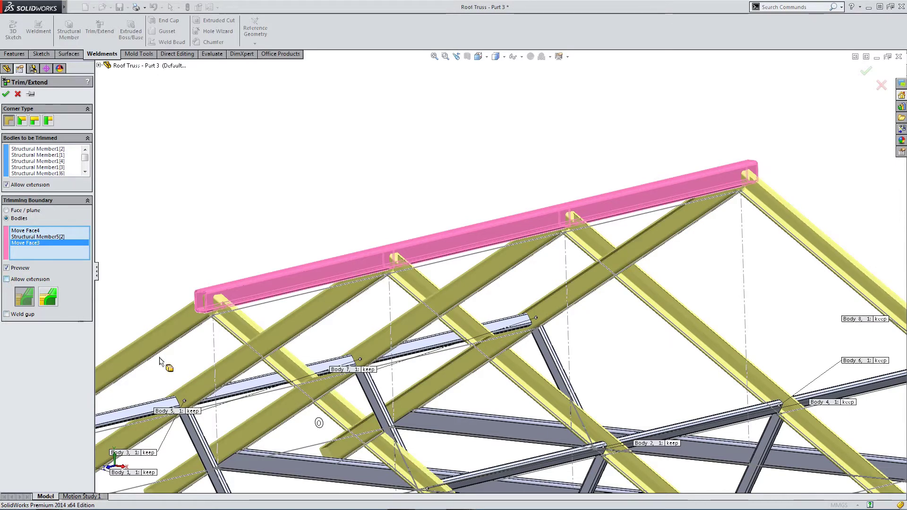
scroll(219, 320, down, 6)
middle_drag(345, 298, 412, 269)
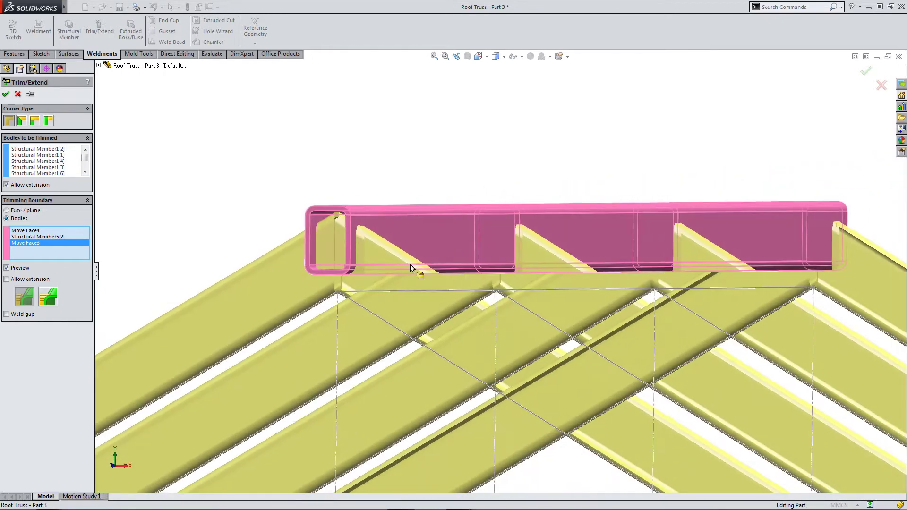
click(6, 95)
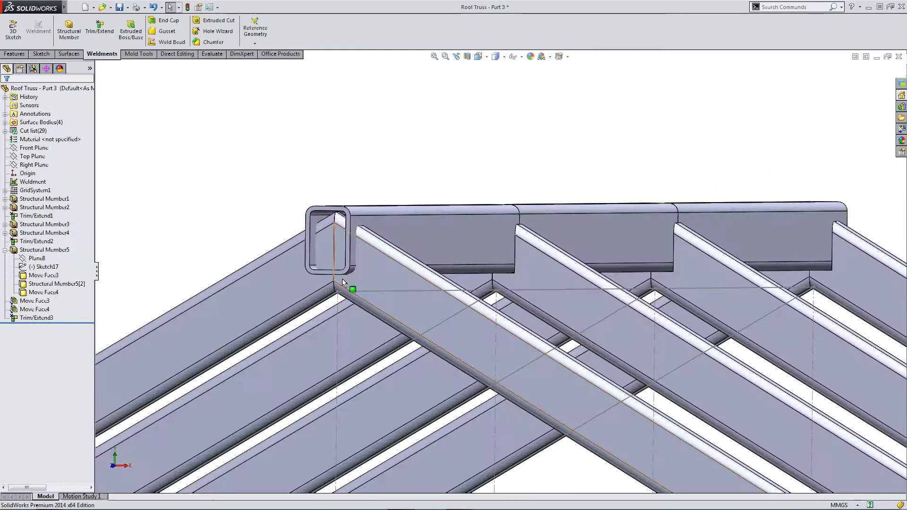
Step: Edit the rafter Trim/Extend feature and turn off extension for the bodies to be trimmed
scroll(297, 230, down, 3)
middle_drag(297, 230, 207, 276)
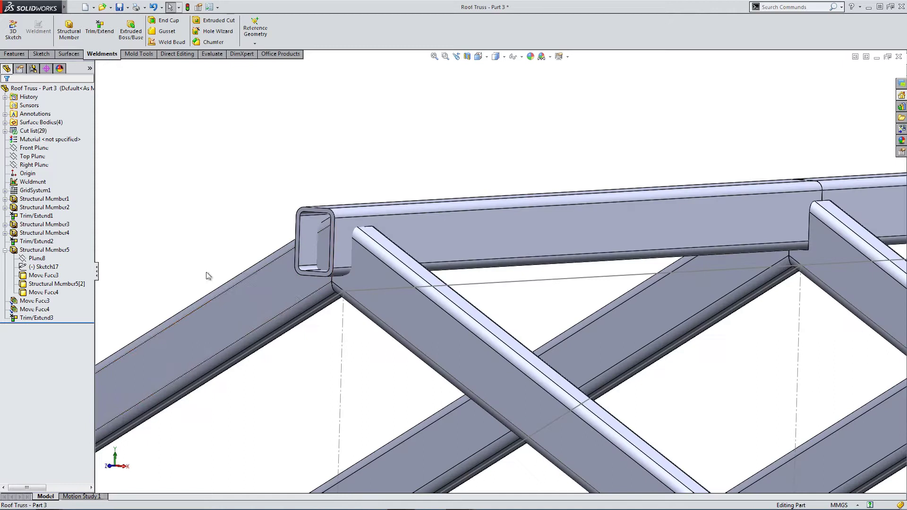
scroll(520, 265, up, 3)
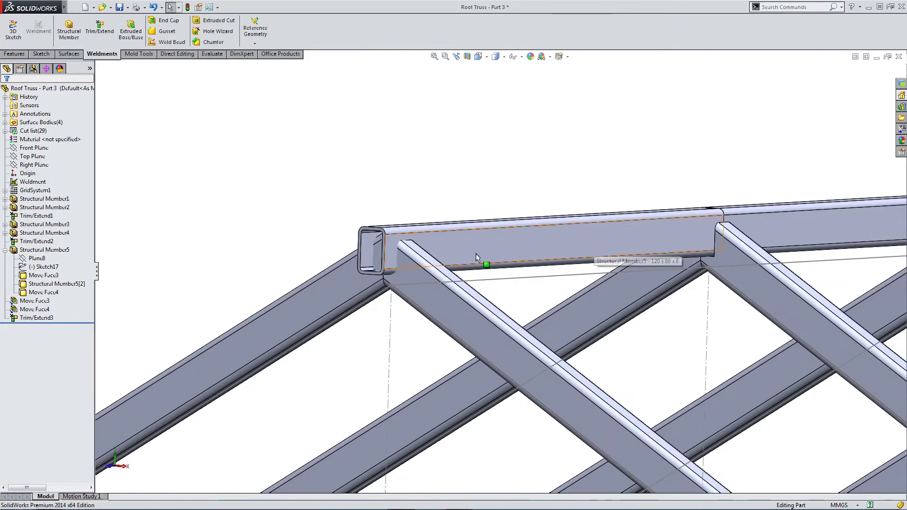
click(408, 266)
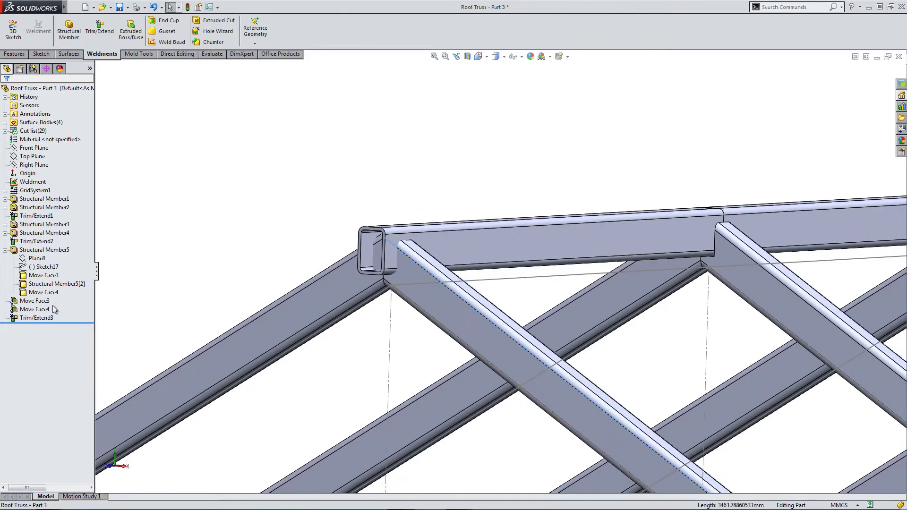
right_click(43, 321)
click(50, 293)
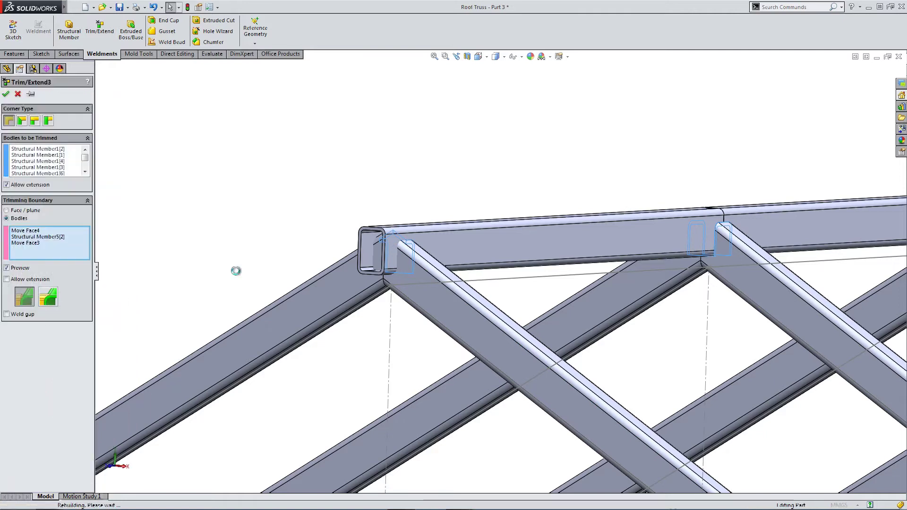
click(25, 238)
click(24, 244)
click(6, 185)
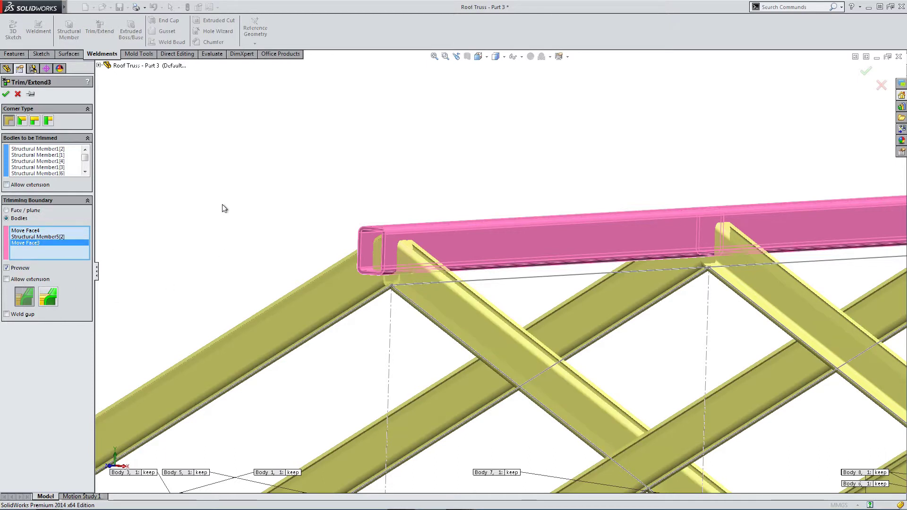
click(6, 95)
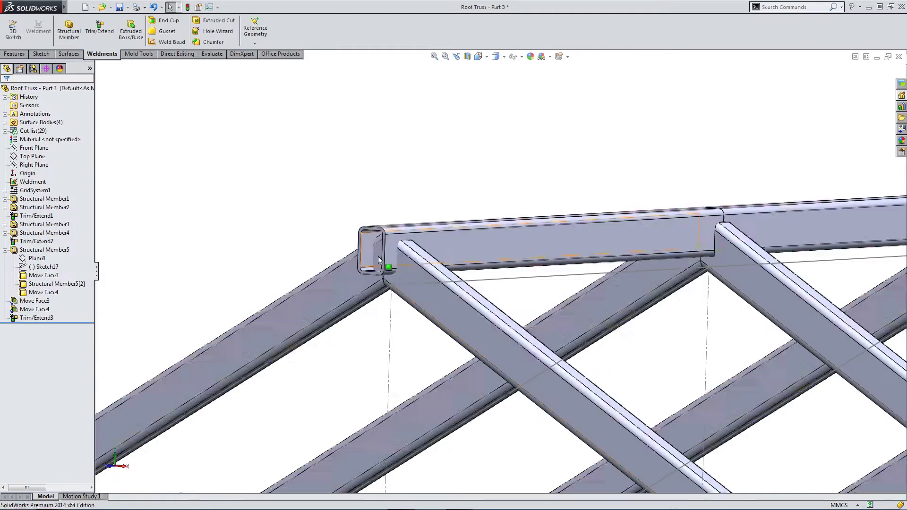
Step: Examine the trimmed rafter ends where they meet the ridge beam from several angles, with the Trim/Extend feature highlighted
middle_drag(398, 260, 662, 236)
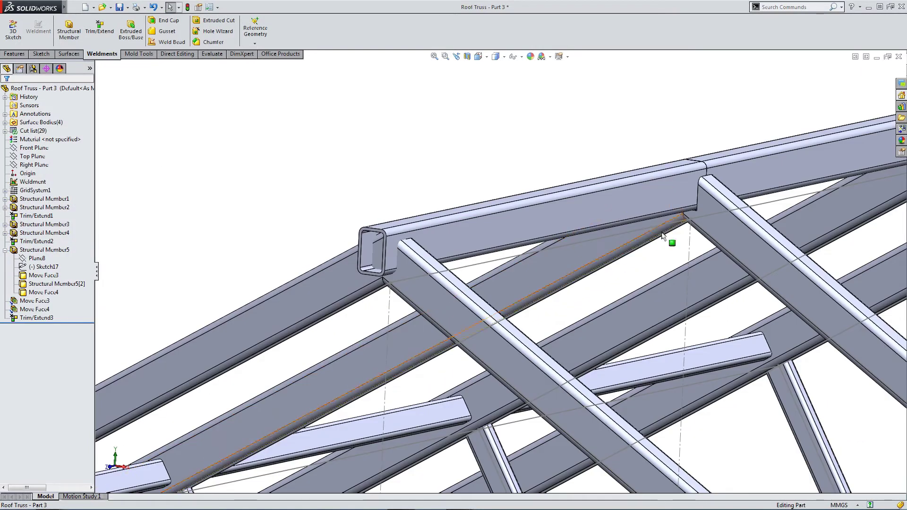
click(716, 220)
ctrl+click(41, 318)
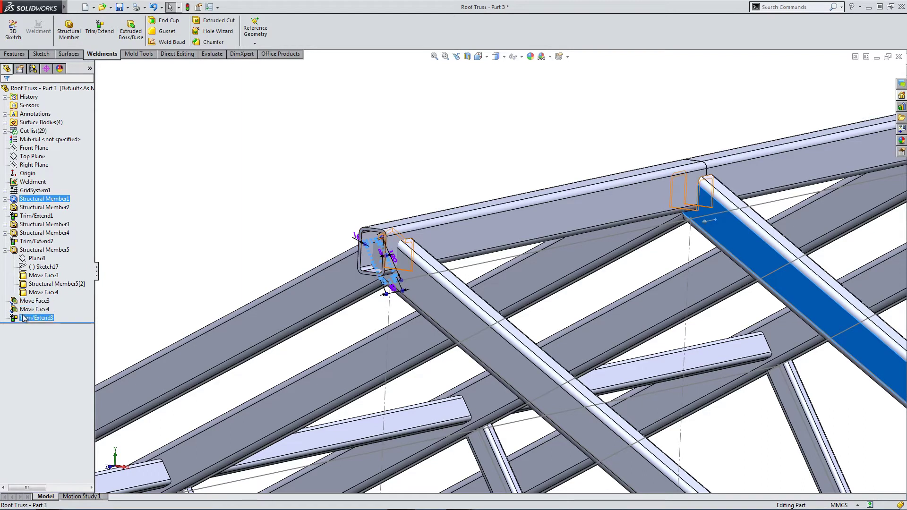
click(21, 317)
scroll(701, 250, up, 3)
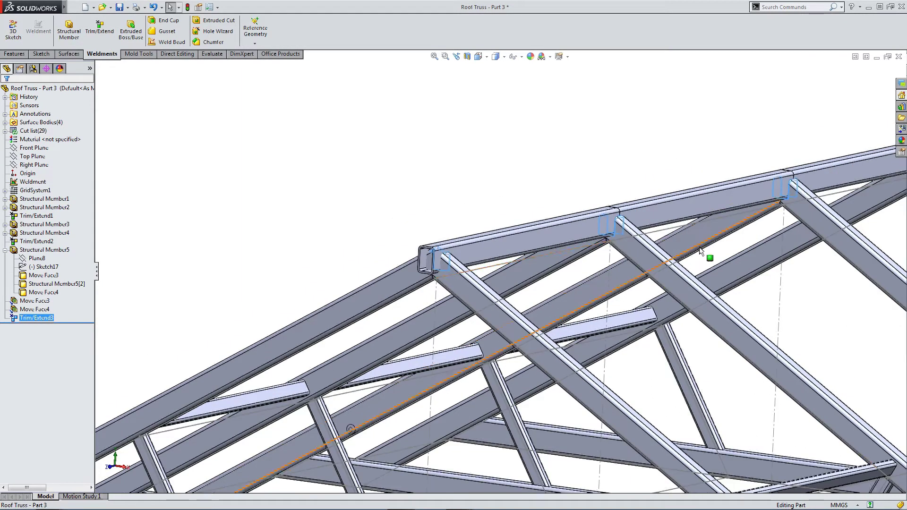
scroll(700, 248, up, 2)
scroll(797, 211, down, 1)
middle_drag(438, 271, 416, 269)
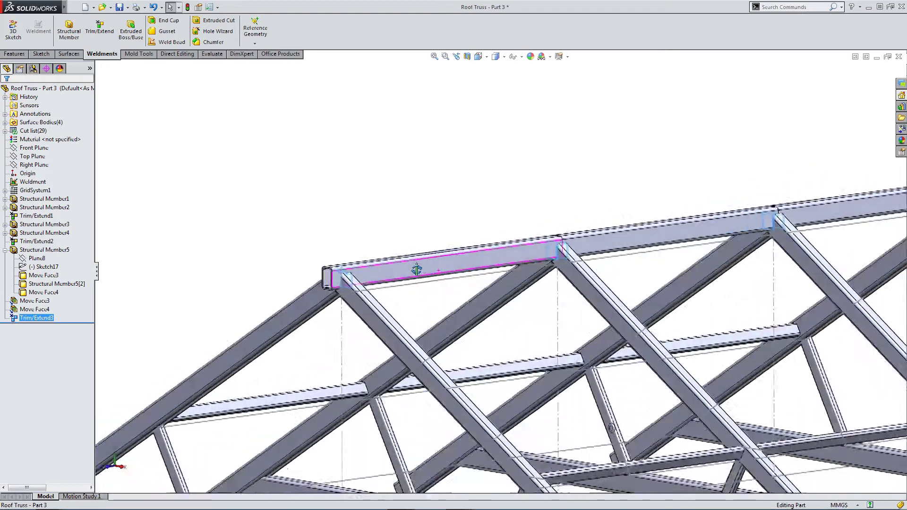
scroll(558, 251, down, 5)
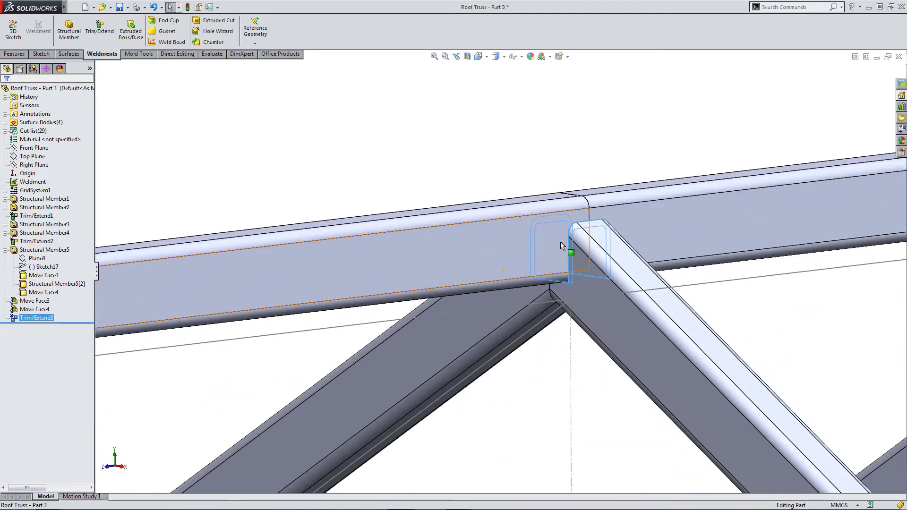
middle_drag(561, 242, 537, 279)
scroll(477, 290, up, 1)
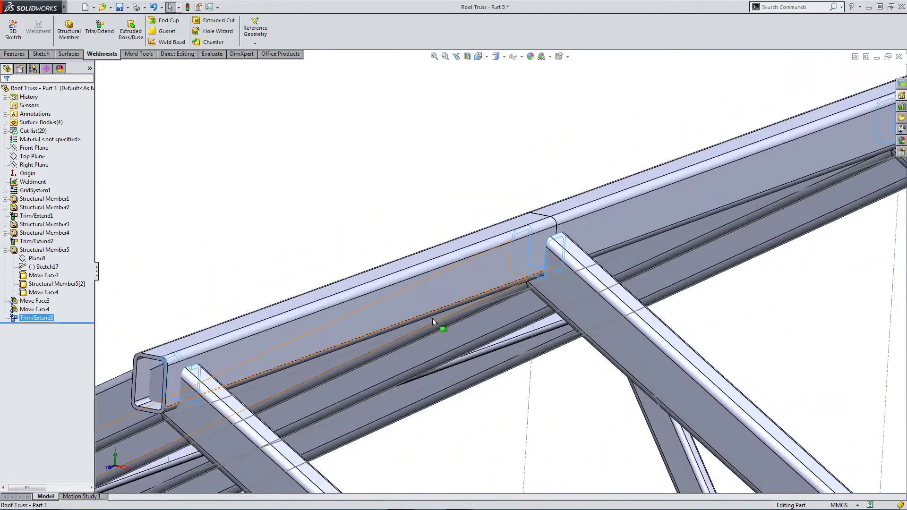
middle_drag(439, 315, 479, 279)
scroll(431, 279, down, 5)
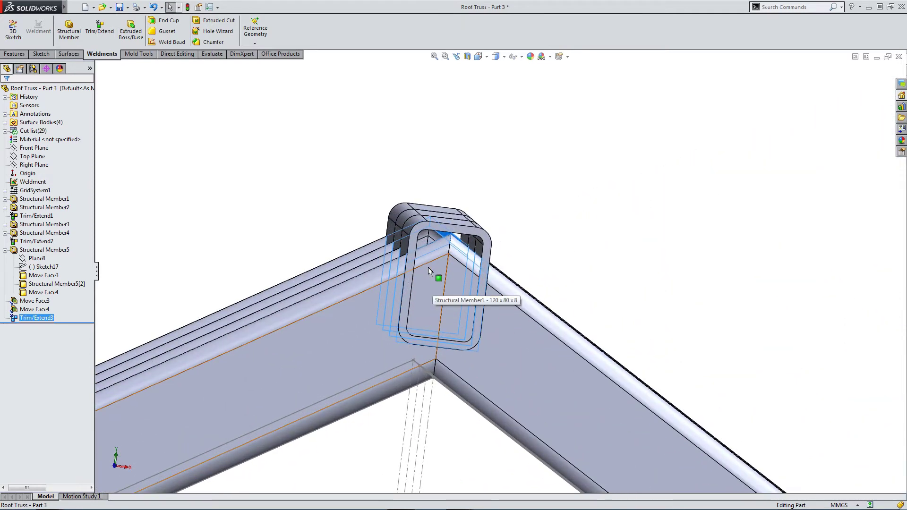
middle_drag(439, 248, 399, 283)
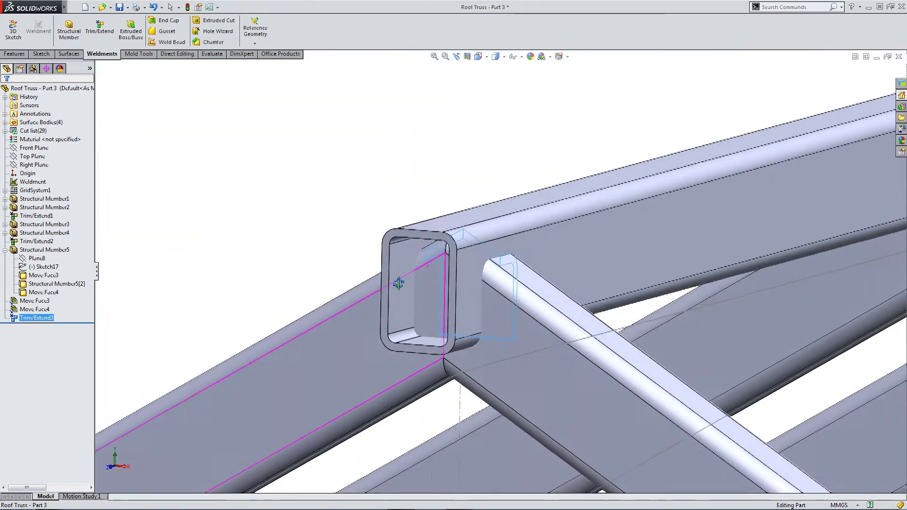
Step: Edit the rafter Trim/Extend feature again to allow extension for the trimming boundary, and check the roof joints
right_click(44, 320)
click(49, 294)
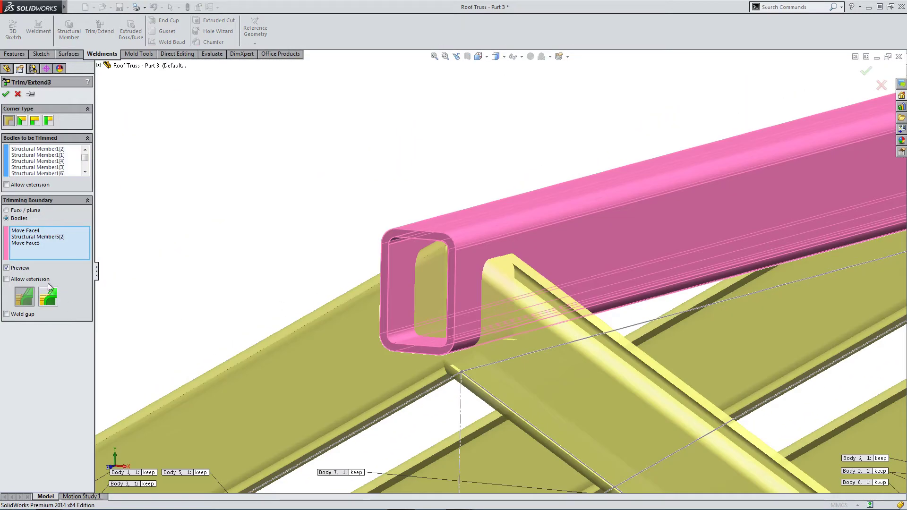
click(19, 150)
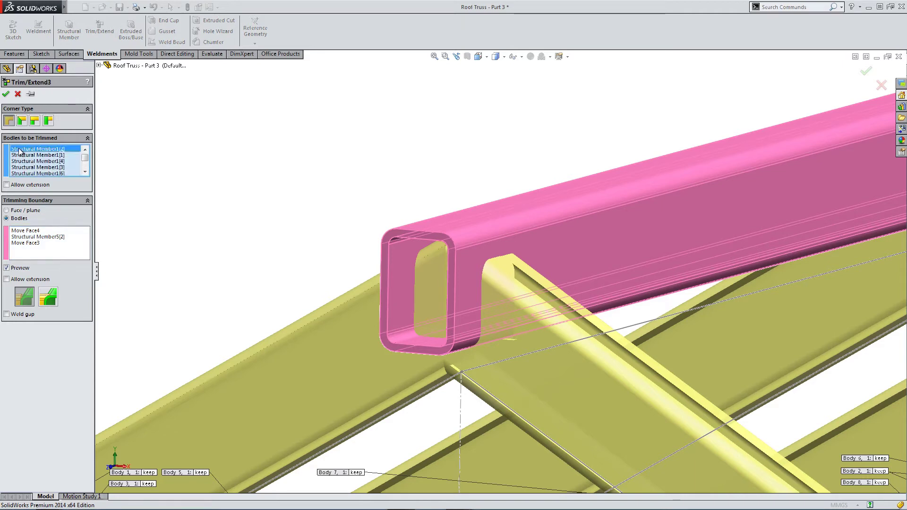
click(7, 279)
scroll(418, 290, up, 4)
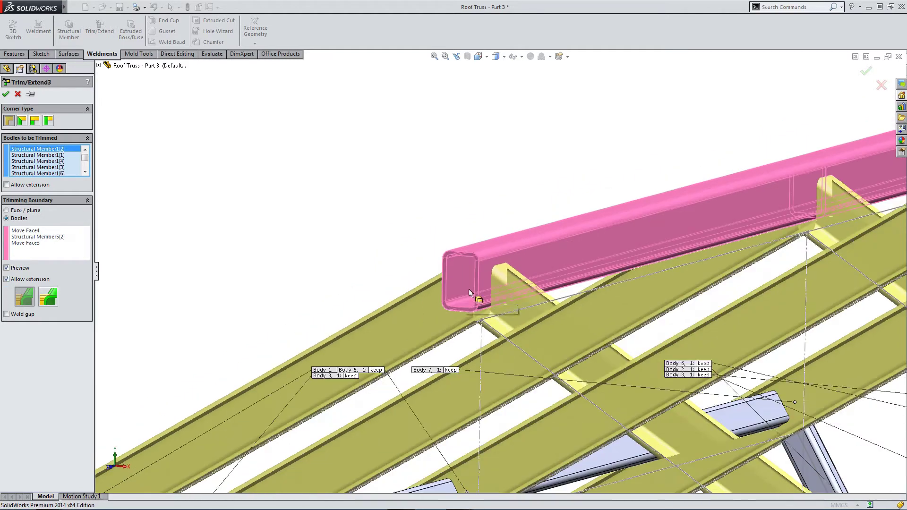
middle_drag(470, 290, 527, 257)
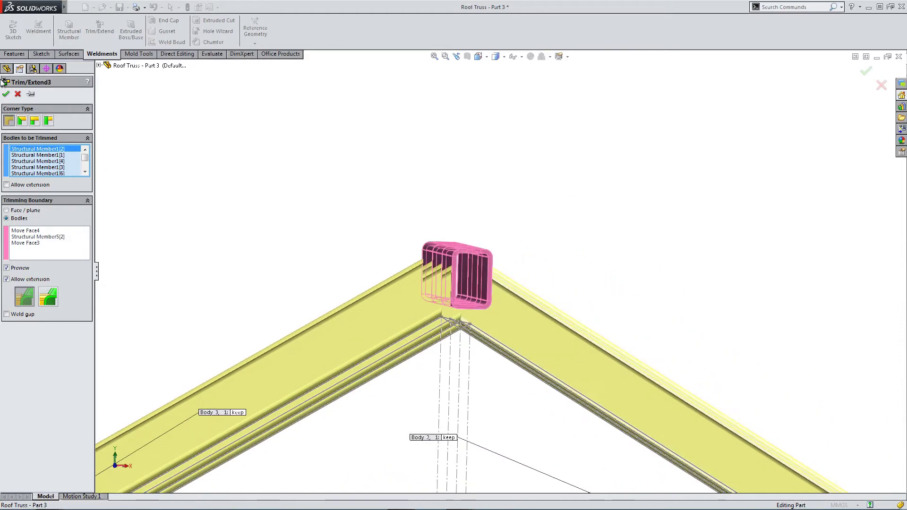
click(6, 94)
middle_drag(437, 272, 472, 322)
scroll(492, 300, down, 5)
scroll(470, 285, up, 5)
scroll(442, 317, up, 2)
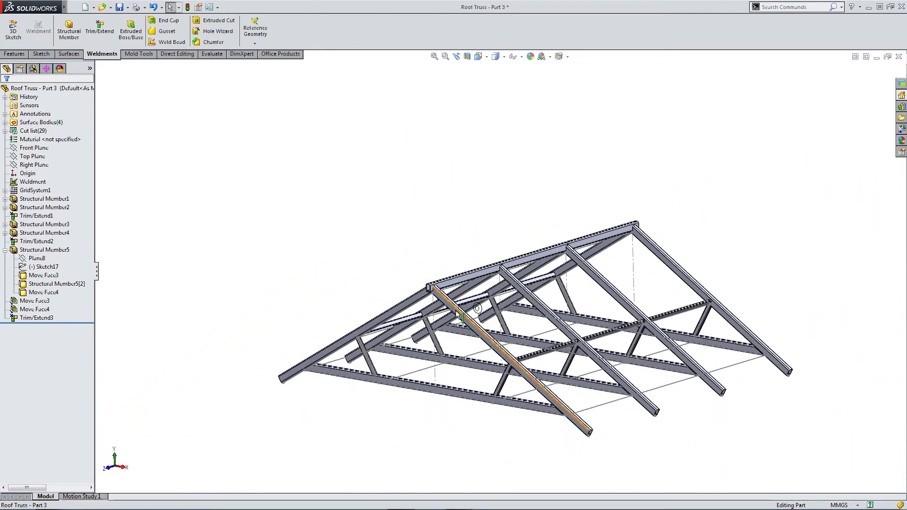
Step: Start a triangular gusset at the front truss's ridge with both d1 and d2 set to 200 mm
scroll(425, 276, down, 6)
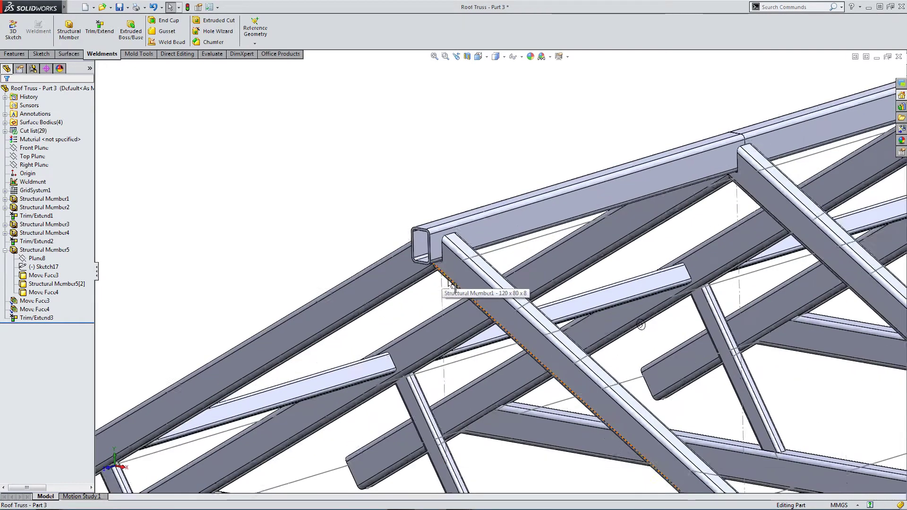
middle_drag(436, 284, 455, 177)
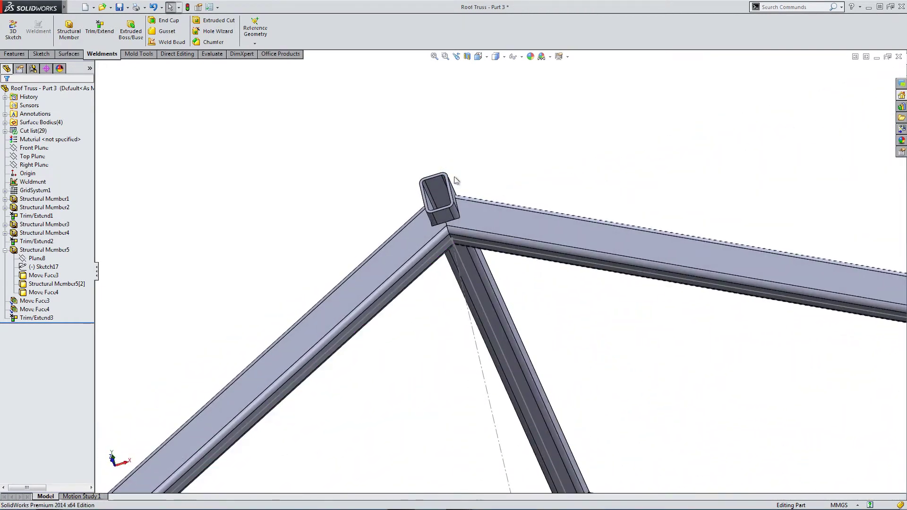
scroll(480, 255, down, 2)
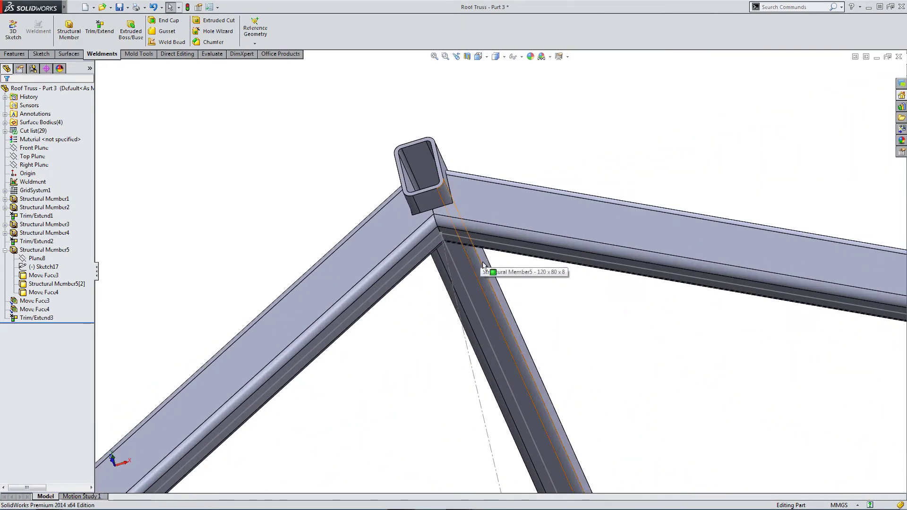
click(156, 34)
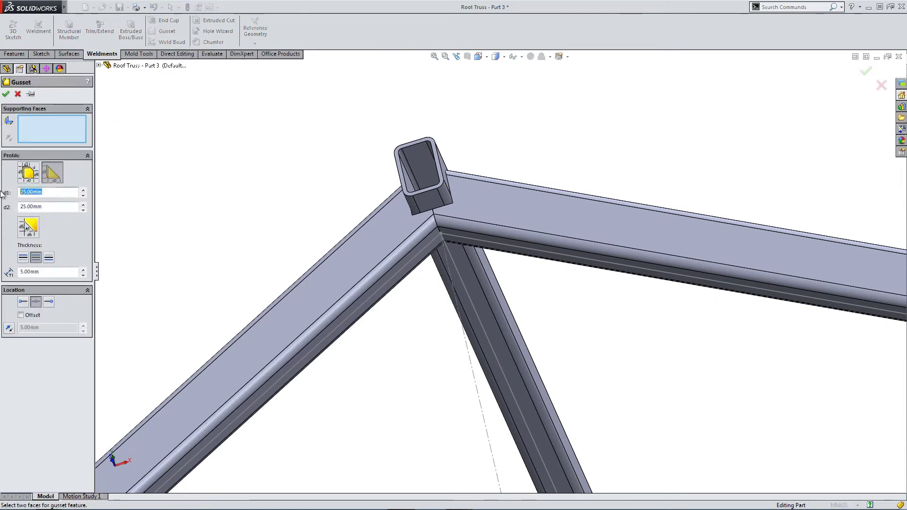
text(4)
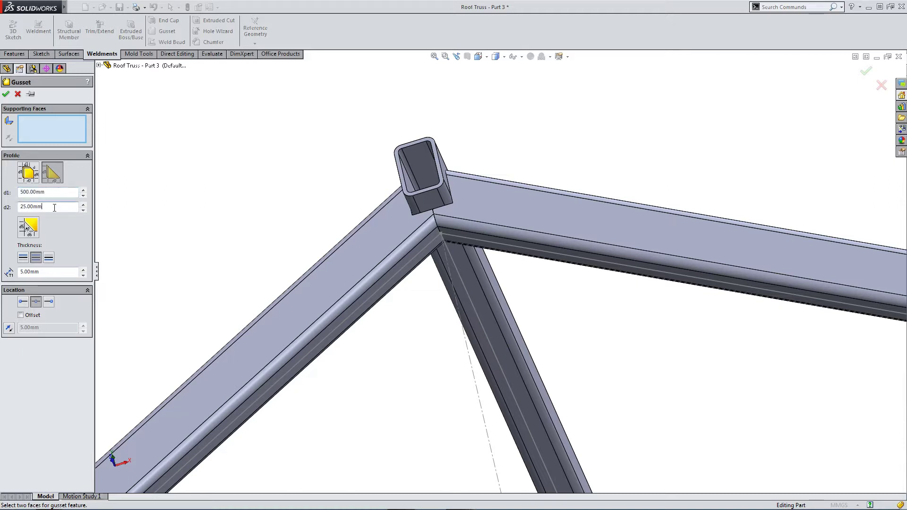
text(500)
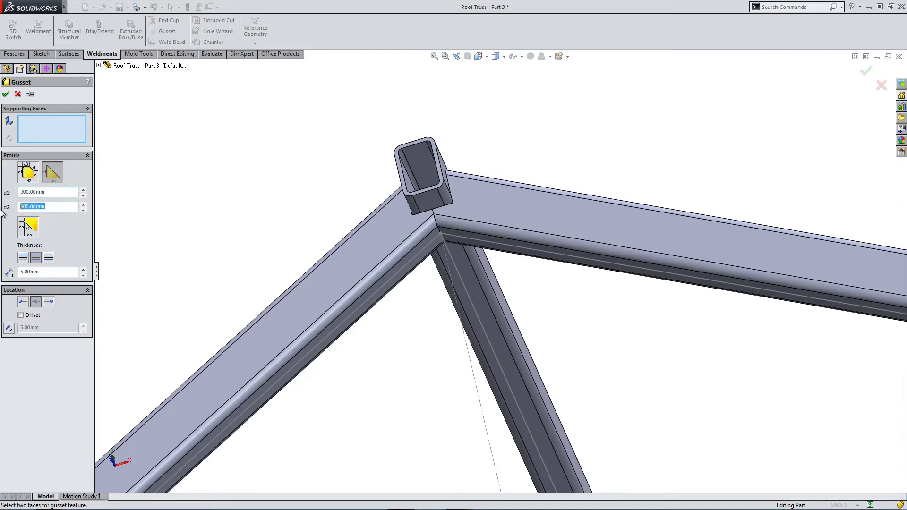
text(0)
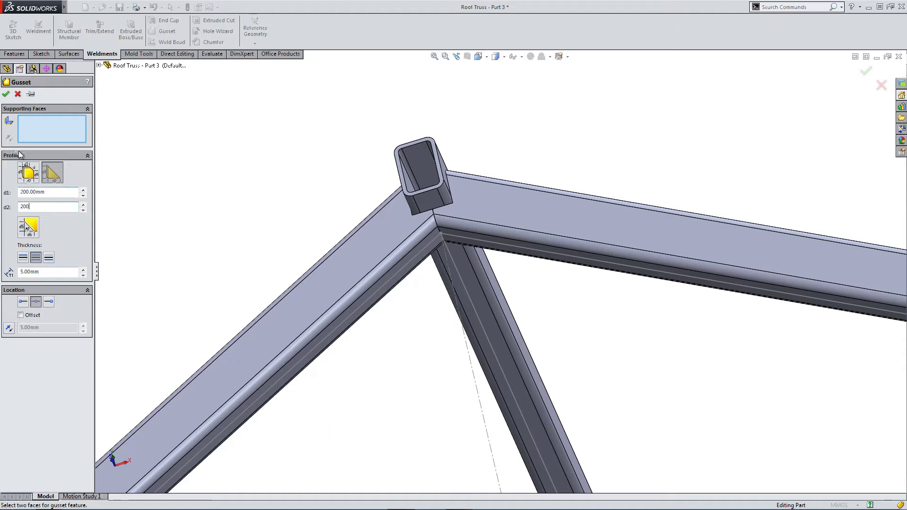
Step: Select the underside faces of the front truss's two rafters as the gusset's supporting faces
click(416, 251)
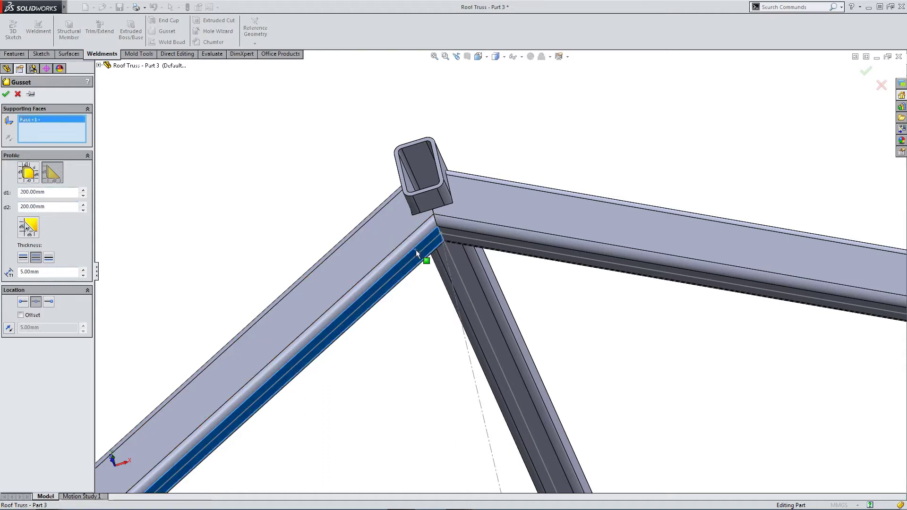
click(476, 241)
middle_drag(443, 259, 412, 205)
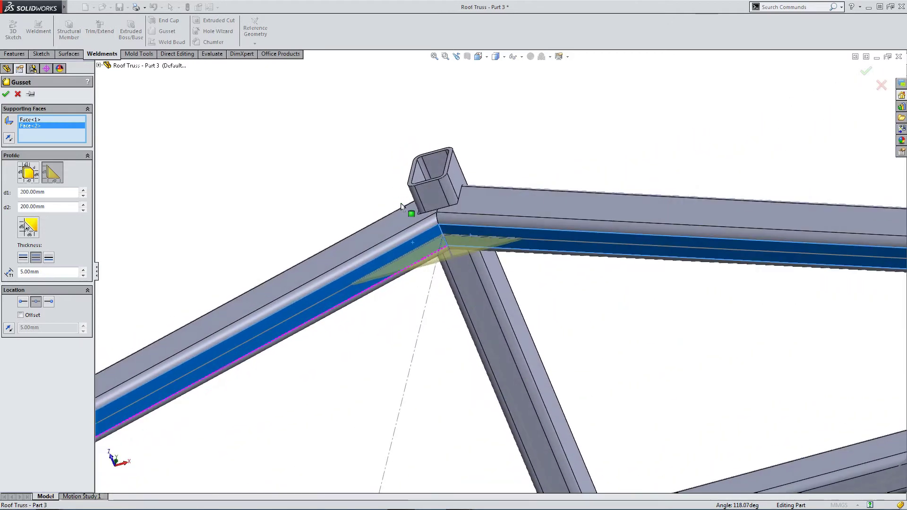
Step: Compare the gusset's thickness-side and location options, then create it 5 mm thick at the middle of the rafter faces
click(22, 257)
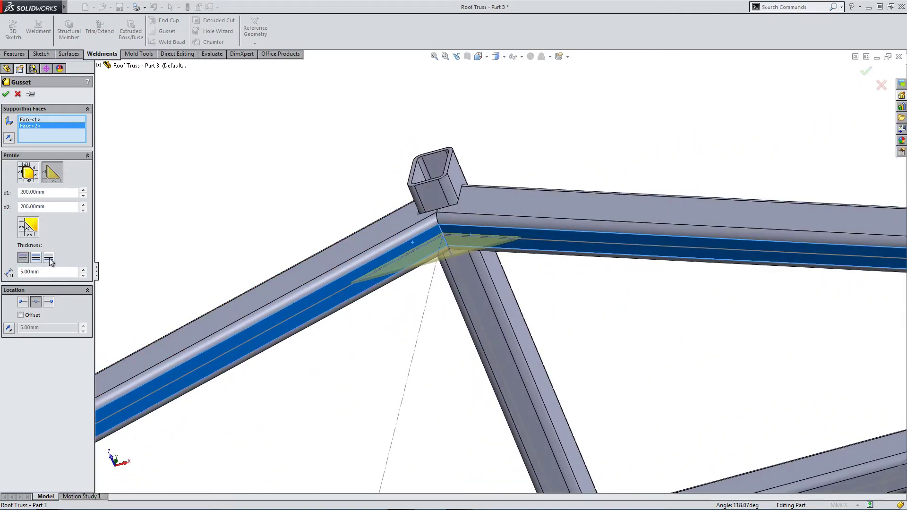
click(49, 259)
click(36, 259)
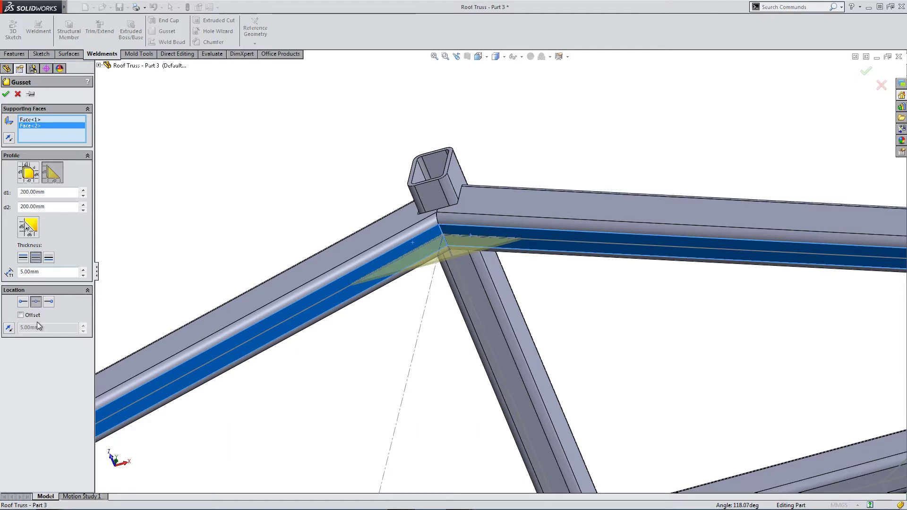
click(48, 302)
middle_drag(453, 226, 398, 224)
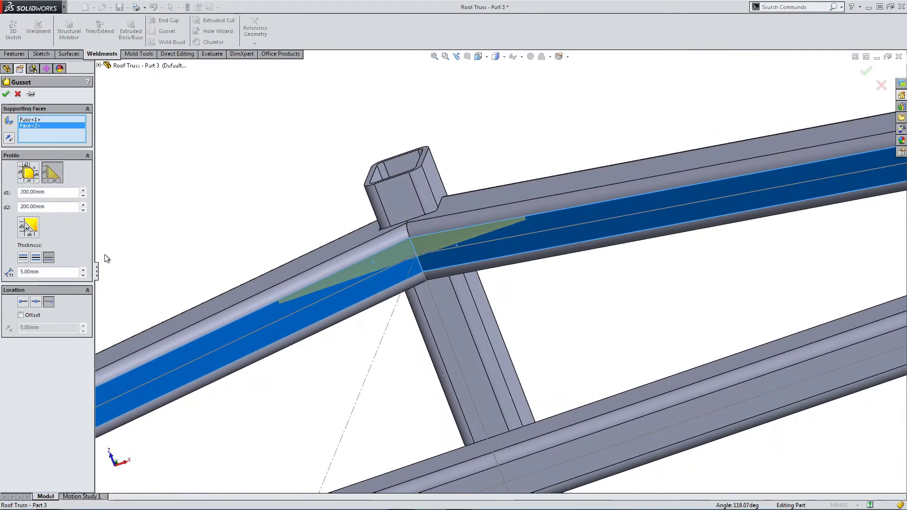
click(25, 304)
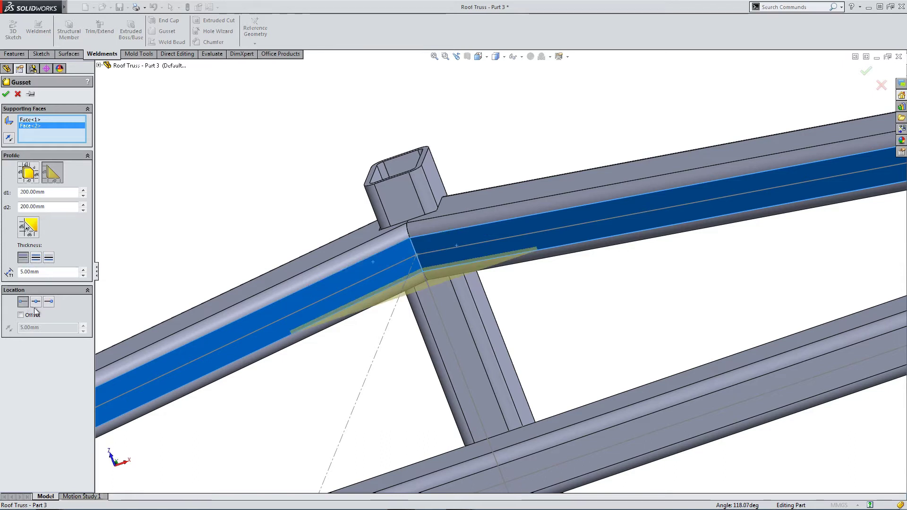
click(36, 303)
middle_drag(357, 260, 360, 346)
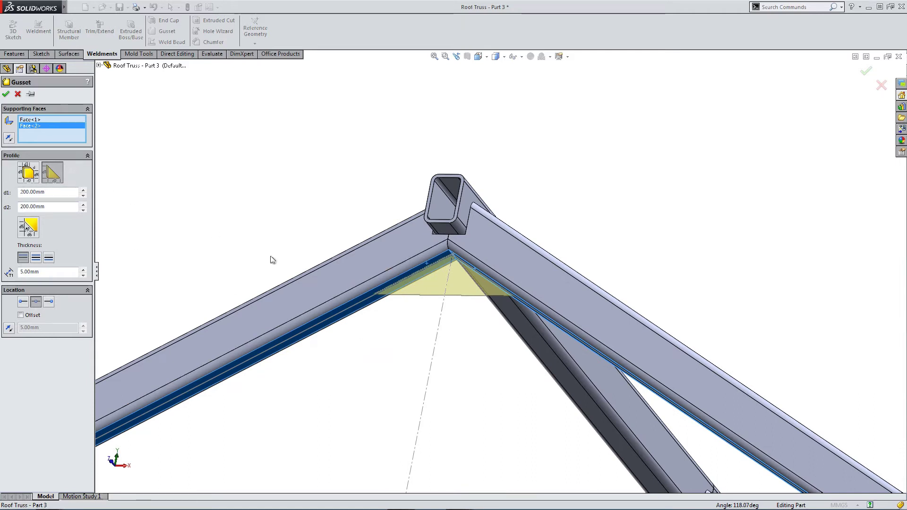
key(Return)
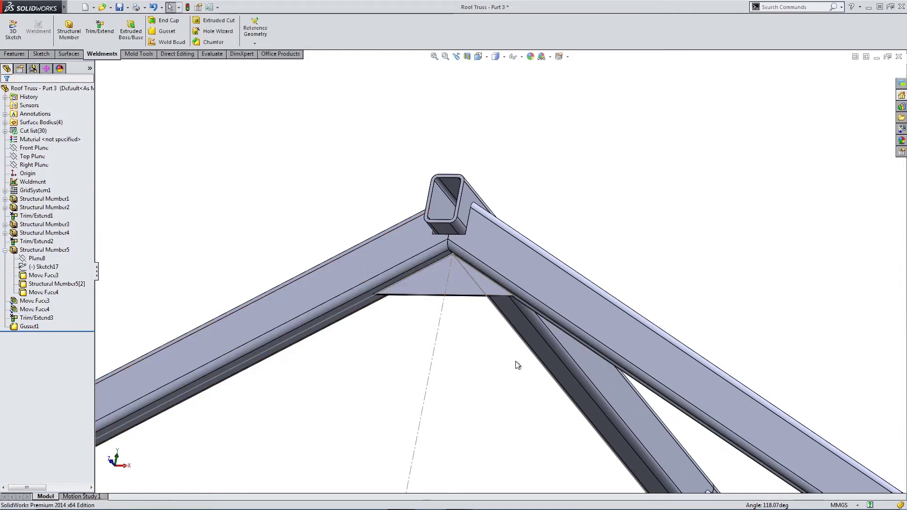
Step: Create a 5 mm thick, 200 mm triangular gusset between the undersides of the second truss's two rafters at the ridge
key(Return)
scroll(556, 402, up, 2)
scroll(598, 422, down, 8)
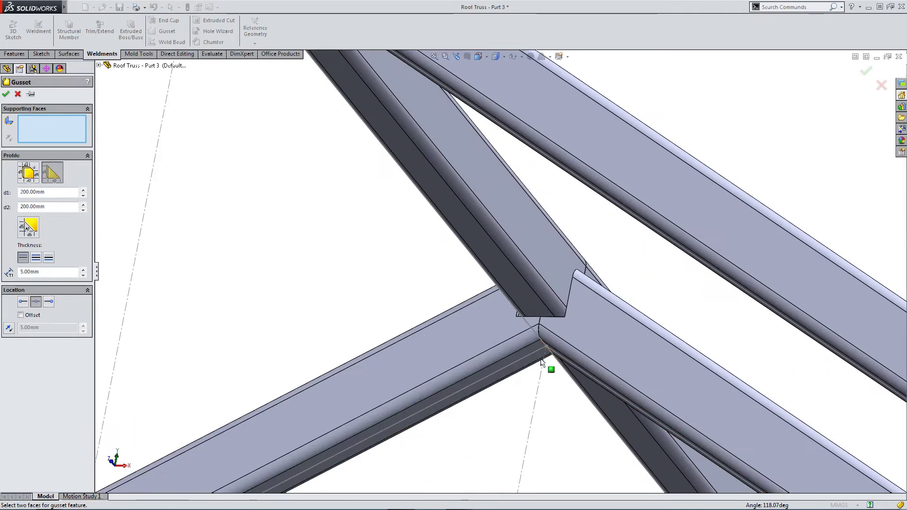
click(526, 352)
middle_drag(521, 356, 553, 350)
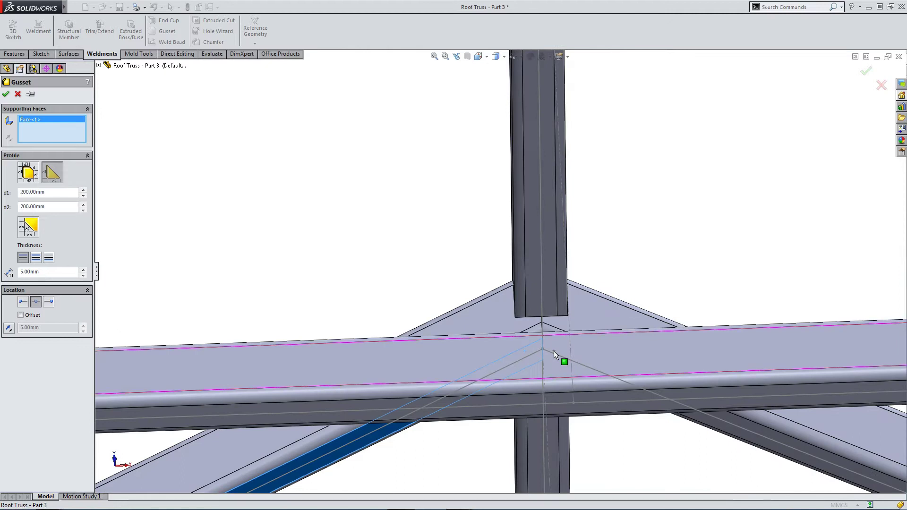
scroll(558, 342, down, 2)
click(614, 300)
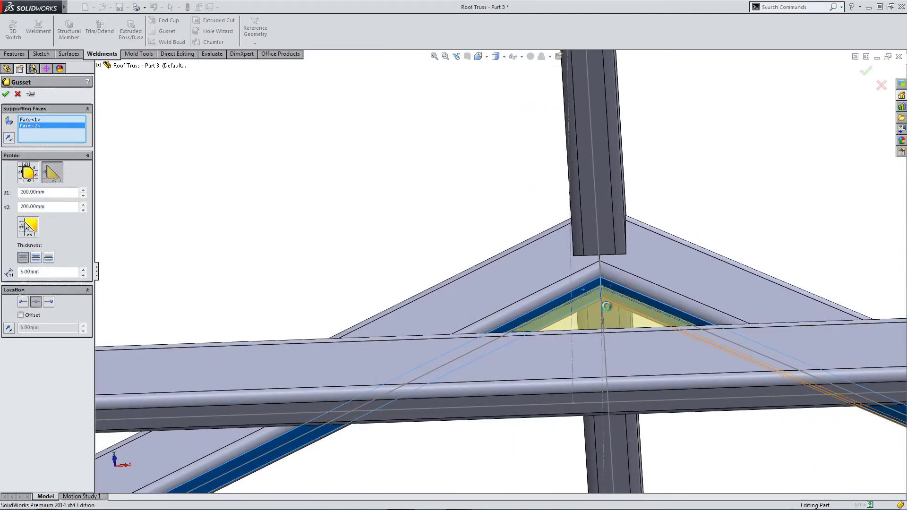
right_click(604, 341)
Step: Add the same 200 mm triangular gusset between the rafter undersides at the third truss's ridge
scroll(596, 416, up, 5)
scroll(520, 393, down, 6)
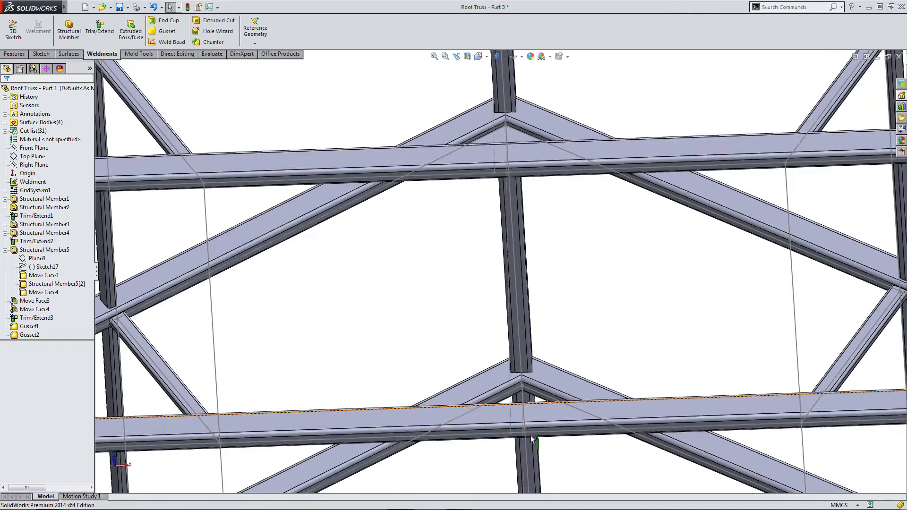
key(Return)
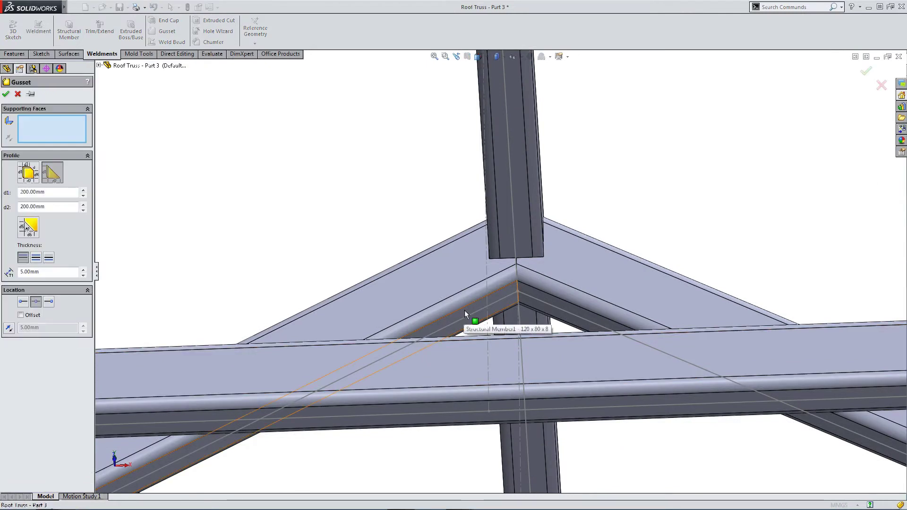
click(464, 310)
click(543, 300)
right_click(617, 364)
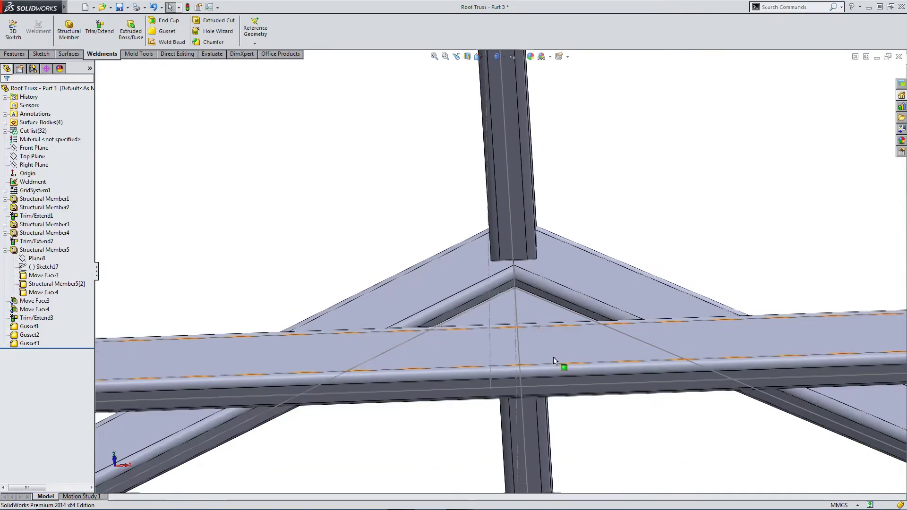
Step: Add a matching 200 mm triangular gusset between the rafter undersides at the fourth truss's ridge
scroll(519, 426, up, 5)
scroll(520, 427, down, 6)
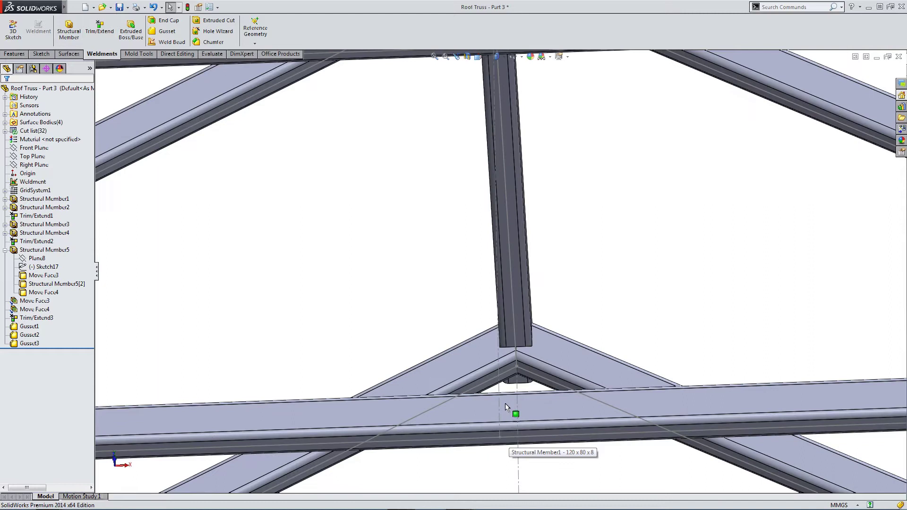
key(Return)
click(500, 327)
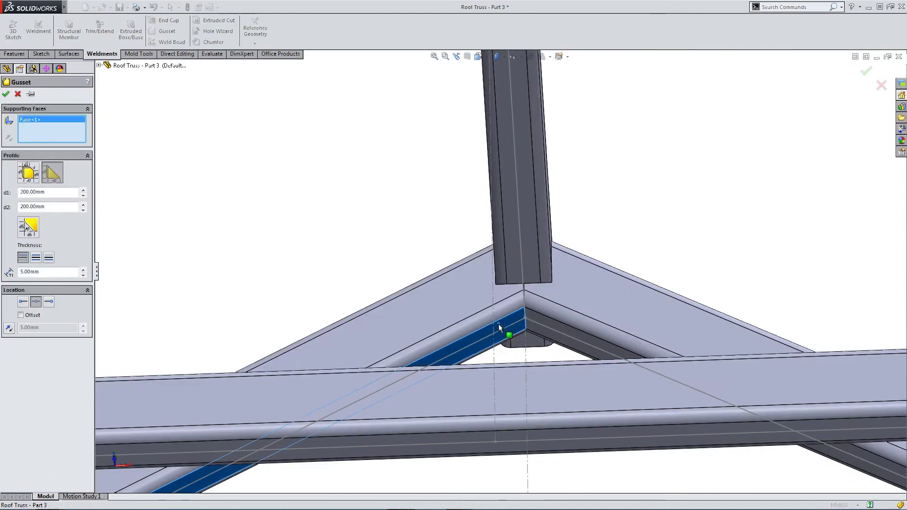
click(546, 327)
scroll(525, 333, up, 3)
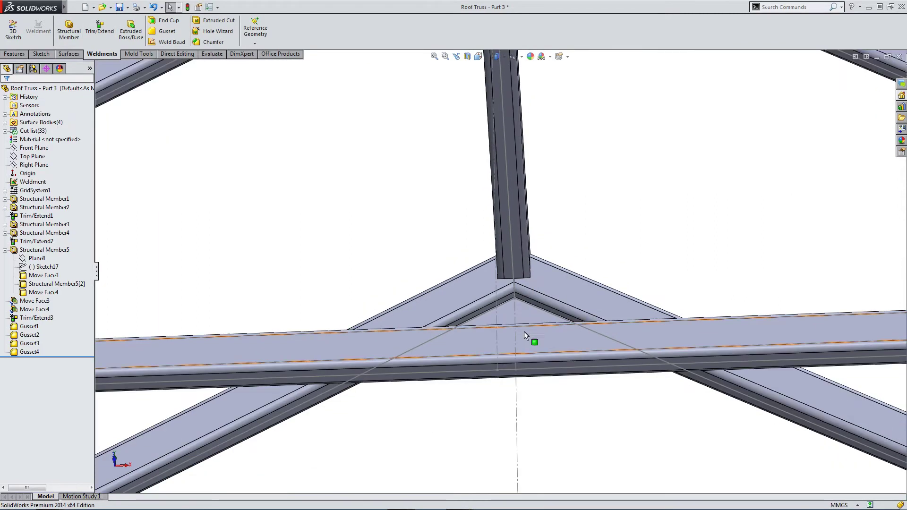
Step: Examine the ridge gussets and the overall roof frame from both sides
middle_drag(525, 334, 514, 353)
scroll(514, 353, up, 8)
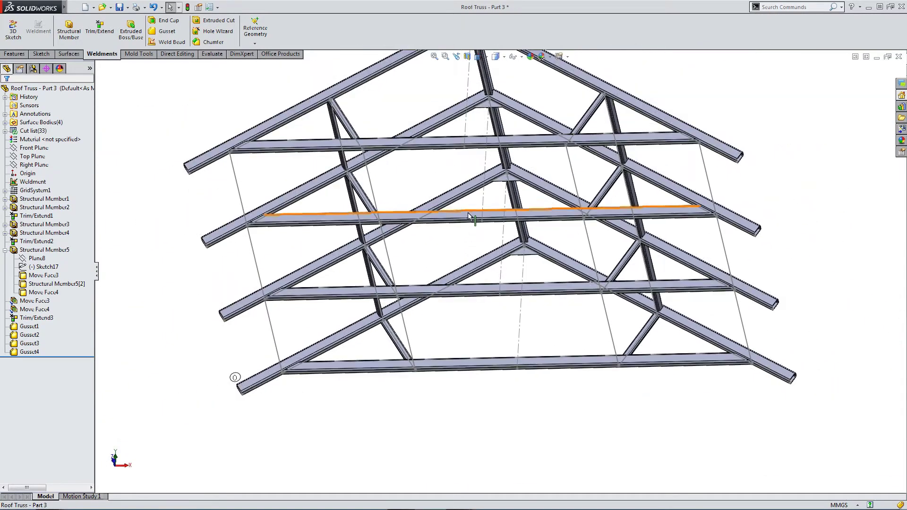
scroll(469, 216, up, 3)
middle_drag(469, 185, 415, 298)
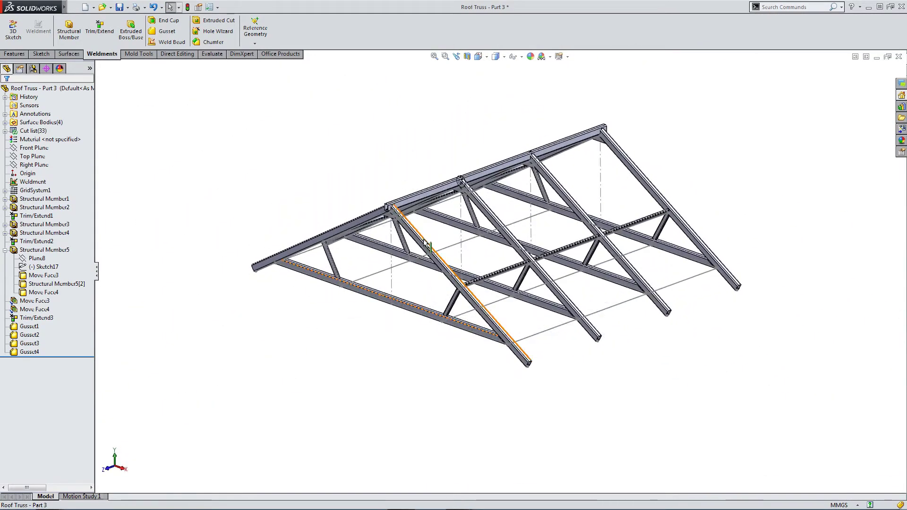
scroll(416, 289, down, 6)
middle_drag(376, 253, 375, 231)
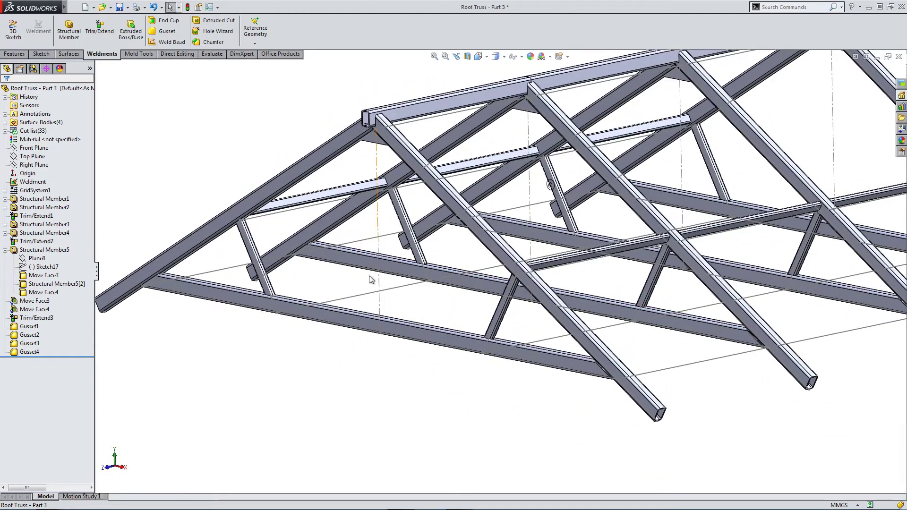
middle_drag(340, 259, 433, 257)
scroll(494, 184, up, 2)
middle_drag(469, 143, 466, 324)
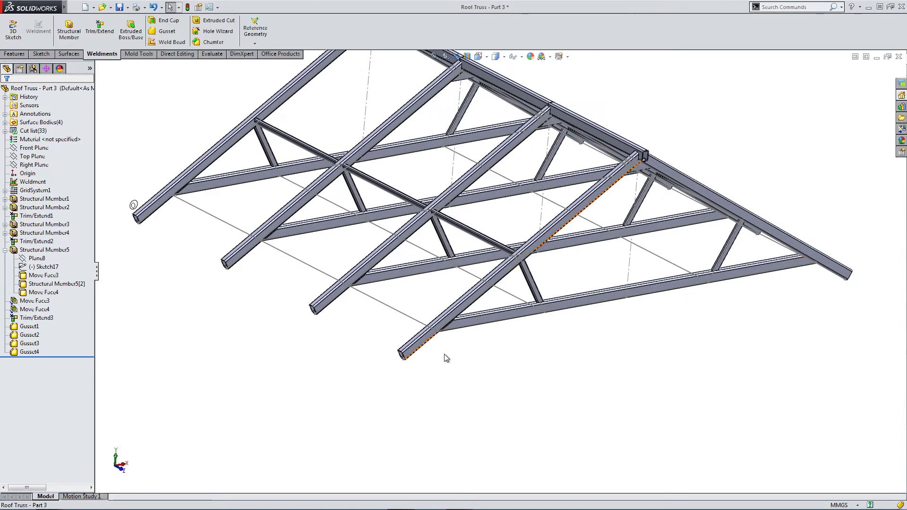
Step: Start a structural member near the rafter feet as an iso rectangular tube, size 120 x 80 x 8, with a new group
scroll(444, 334, down, 3)
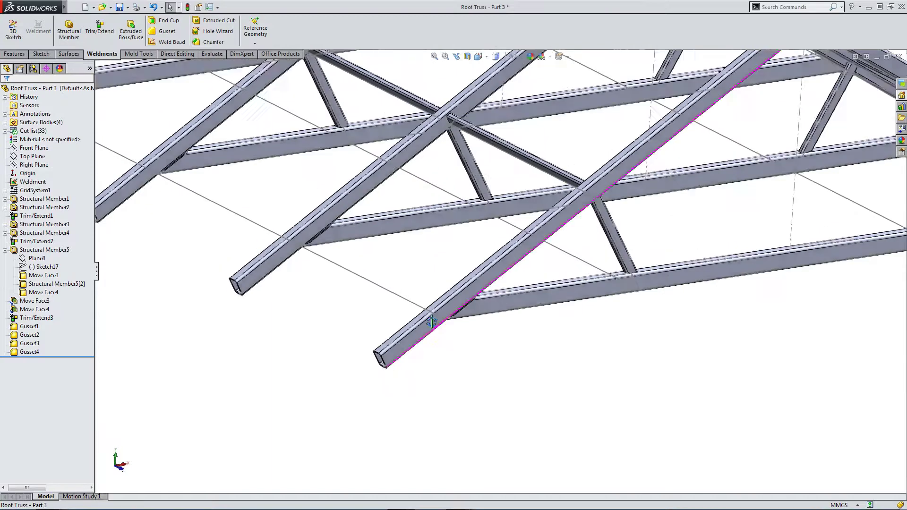
middle_drag(432, 323, 370, 265)
scroll(474, 336, down, 4)
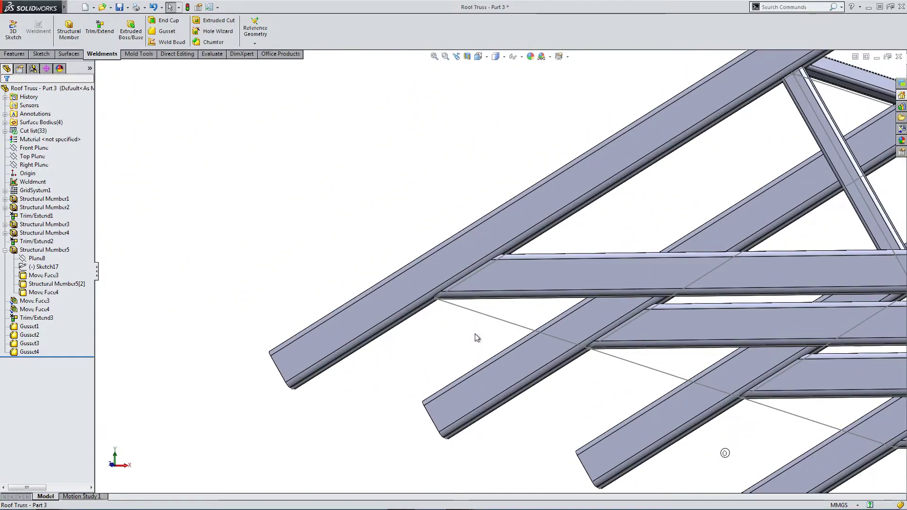
scroll(477, 338, down, 2)
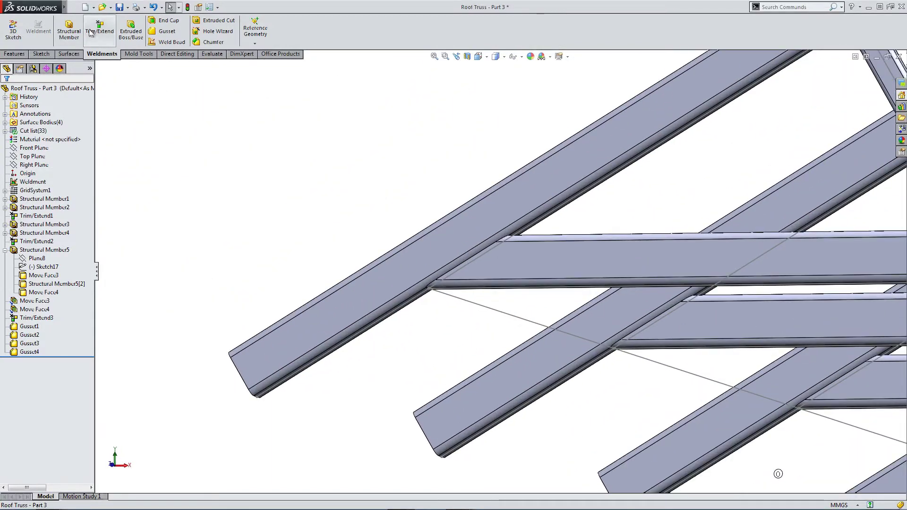
click(69, 30)
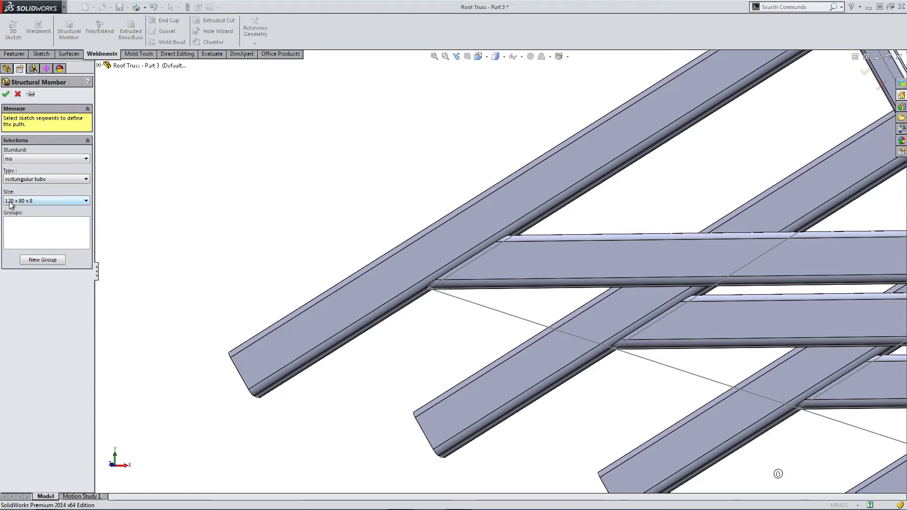
click(9, 205)
click(9, 205)
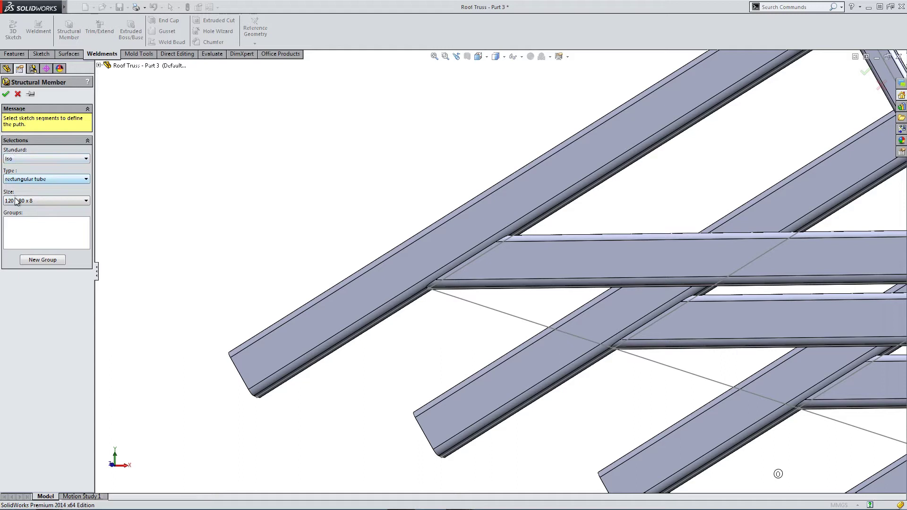
click(33, 260)
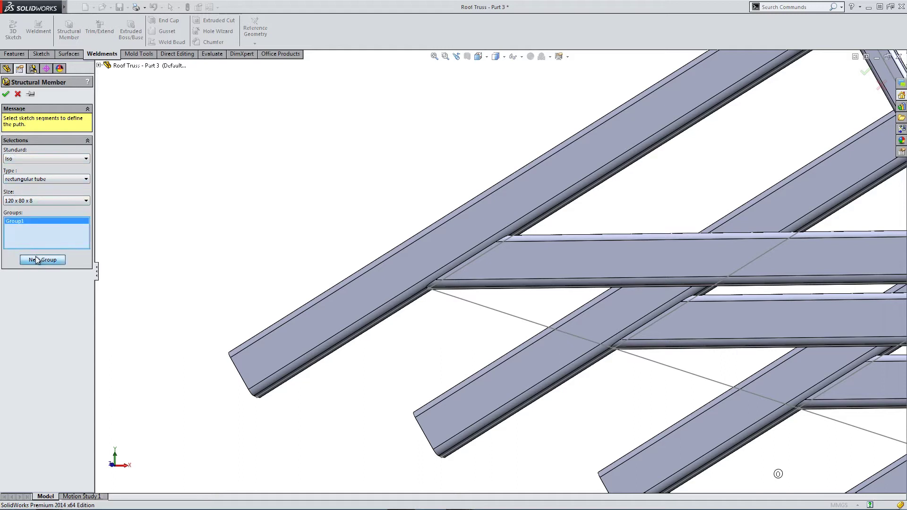
Step: Select the three sketch lines joining the truss corners along the first eave as the group's path segments
click(509, 319)
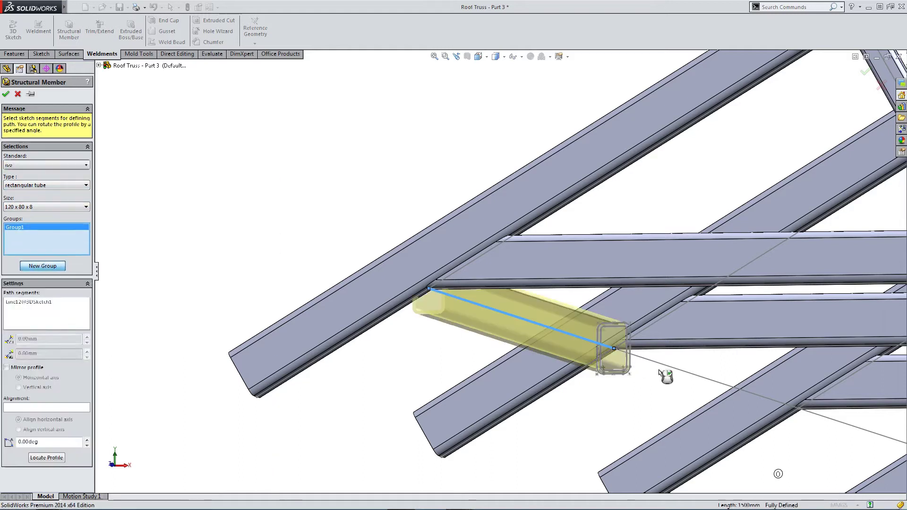
click(661, 366)
key(f)
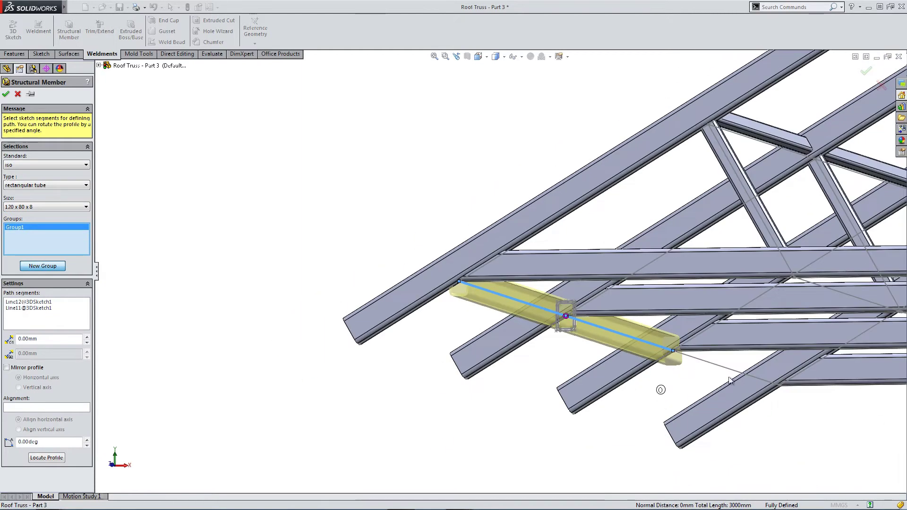
click(712, 366)
middle_drag(622, 379, 621, 376)
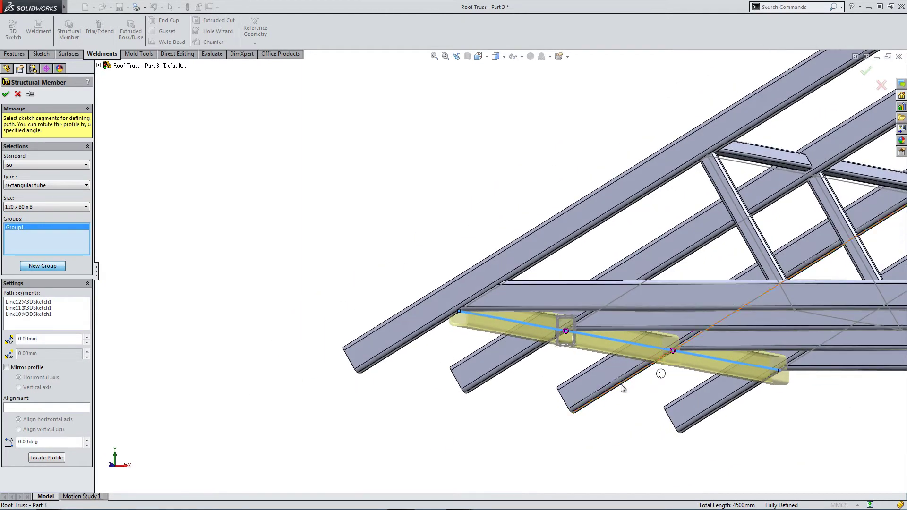
Step: Locate the first eave beam's profile by its upper-left outer corner so the tube hangs below the tie beams
click(42, 459)
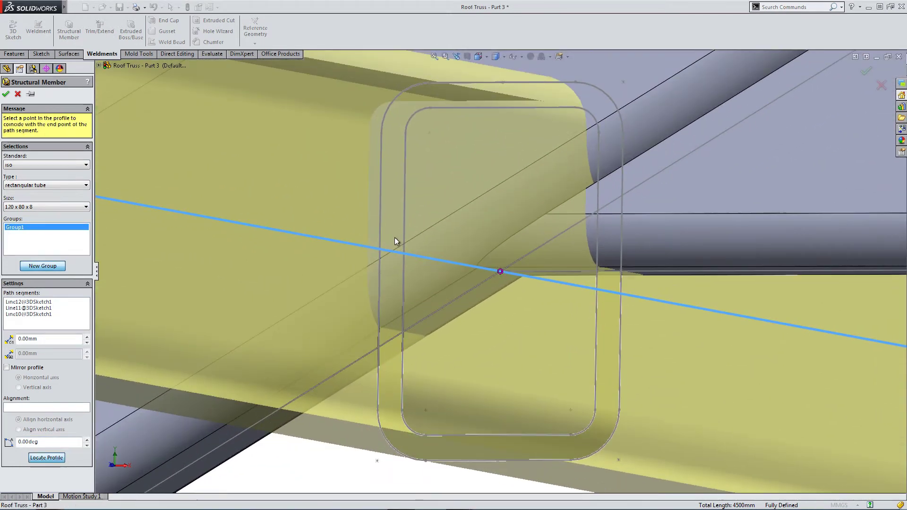
click(381, 85)
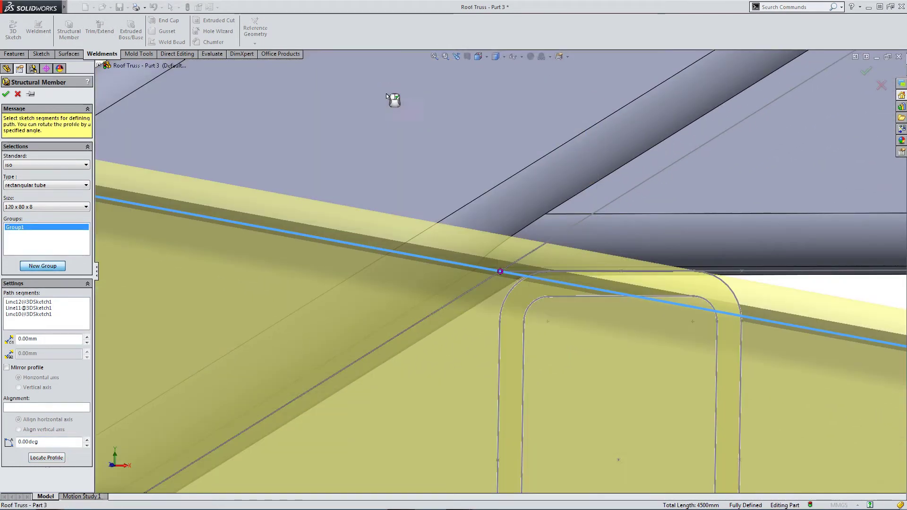
scroll(474, 266, up, 5)
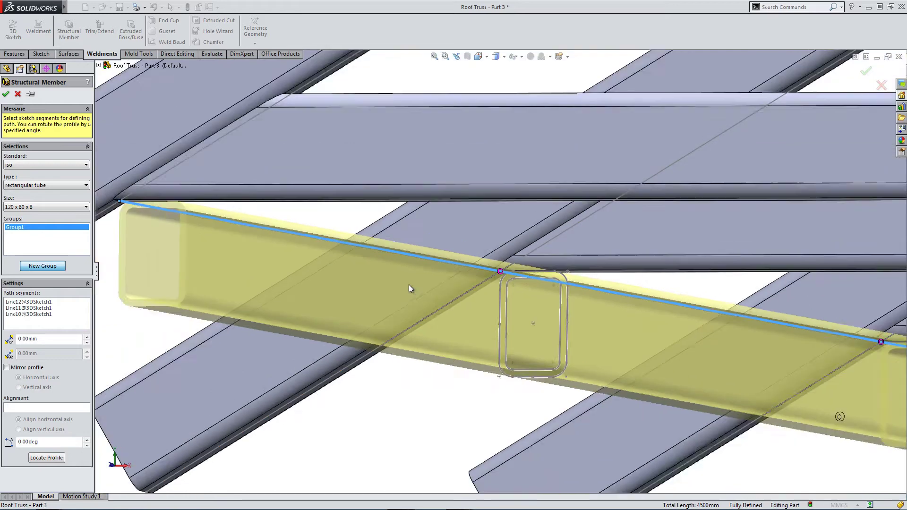
middle_drag(409, 284, 312, 267)
scroll(333, 286, up, 1)
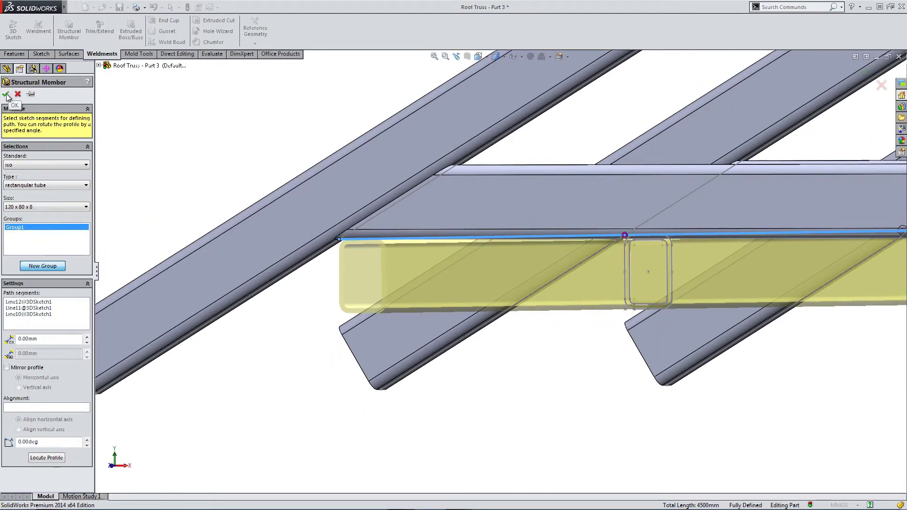
Step: Add a second group using the three sketch lines along the opposite eave as path segments
click(47, 266)
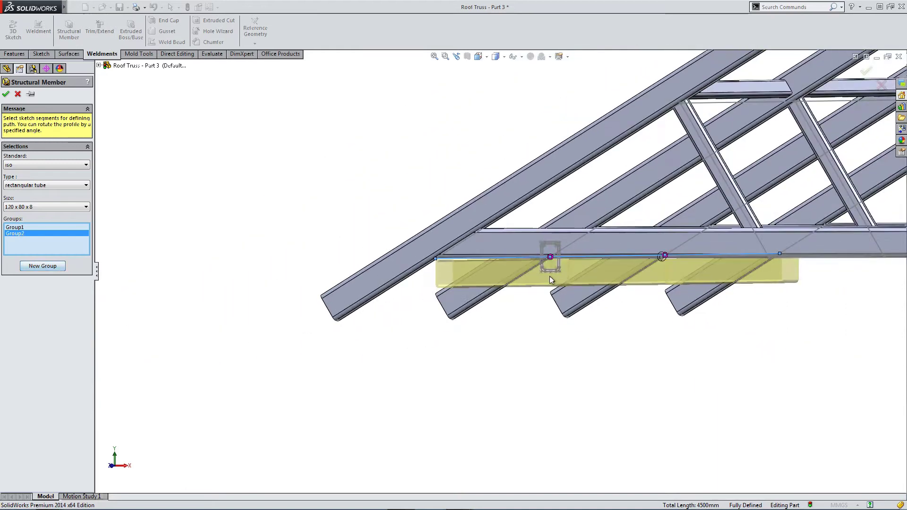
scroll(634, 281, up, 4)
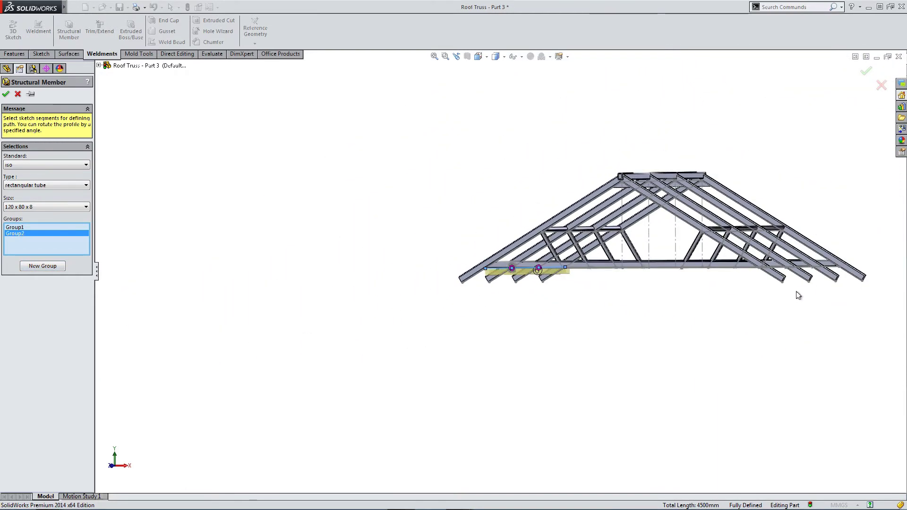
scroll(798, 295, down, 4)
middle_drag(798, 296, 586, 316)
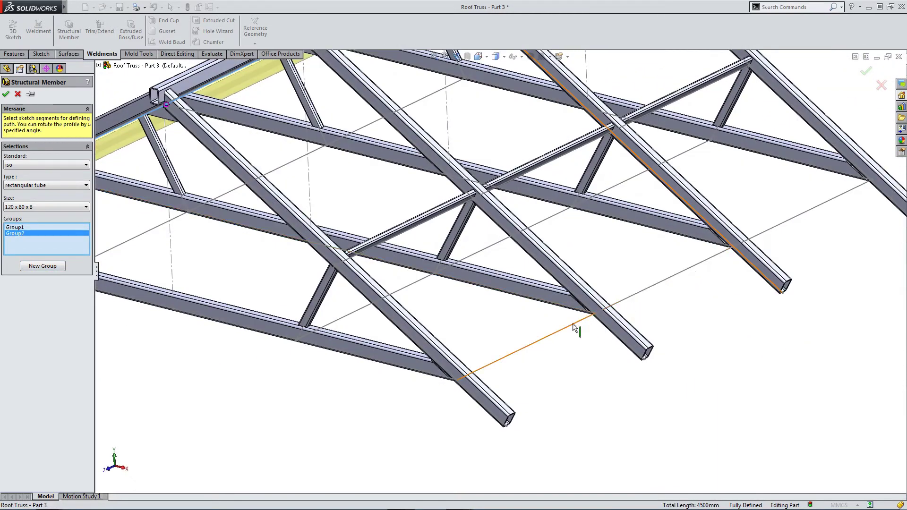
click(574, 327)
click(637, 299)
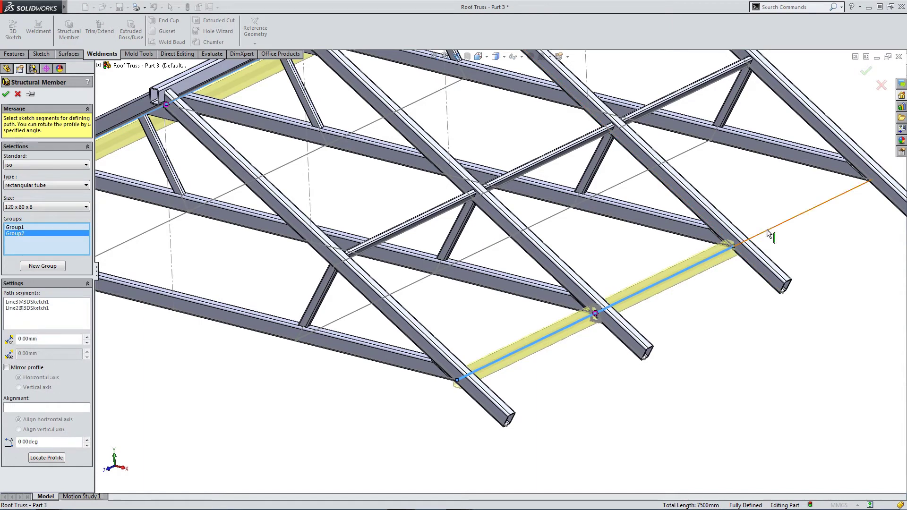
click(767, 231)
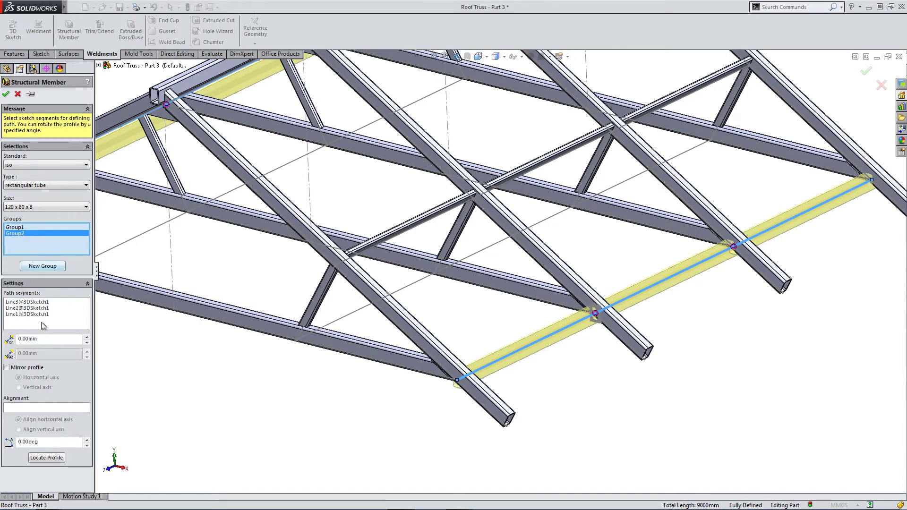
Step: Locate the second eave beam's profile by its upper-right outer corner, then create both eave beams and check their open ends
click(46, 459)
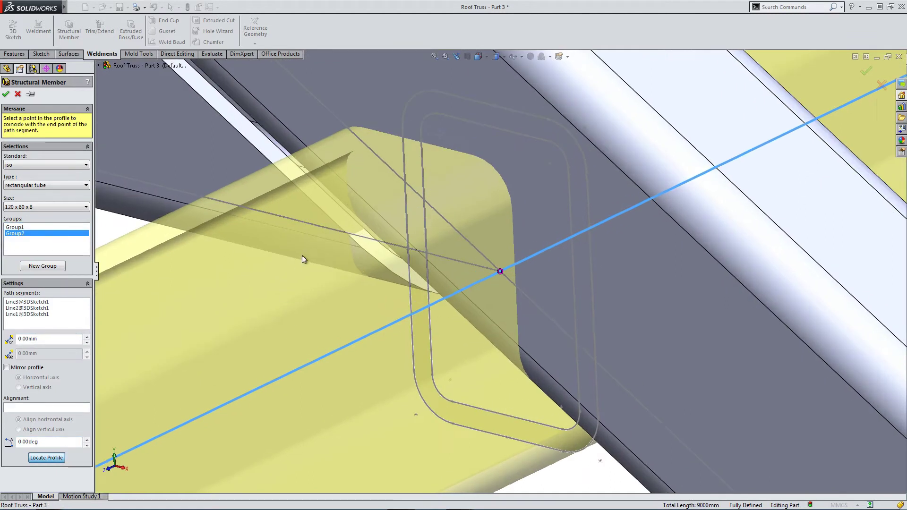
click(585, 130)
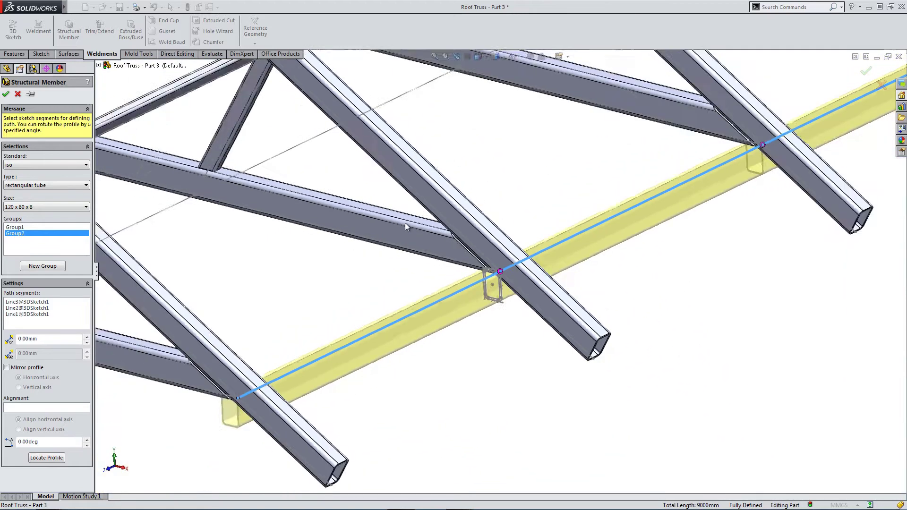
scroll(392, 224, up, 2)
middle_drag(355, 239, 372, 226)
scroll(344, 239, up, 2)
scroll(294, 230, down, 2)
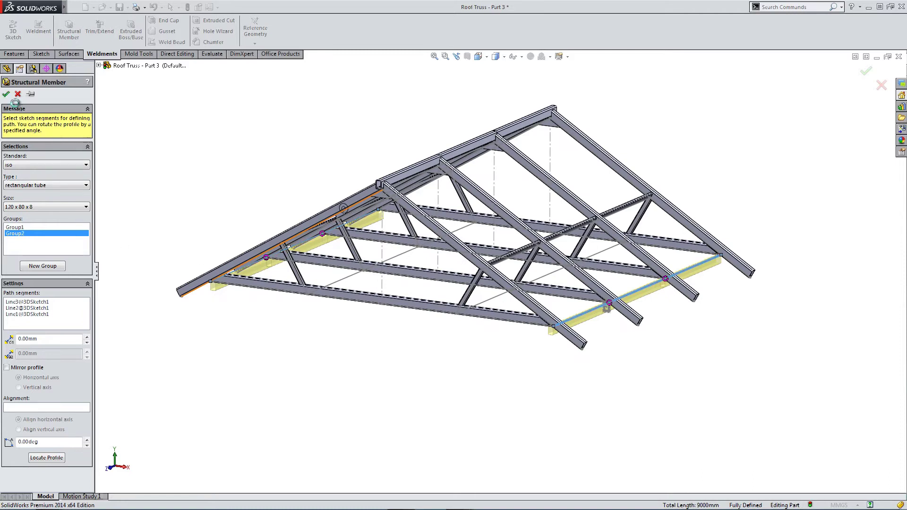
middle_drag(483, 283, 464, 256)
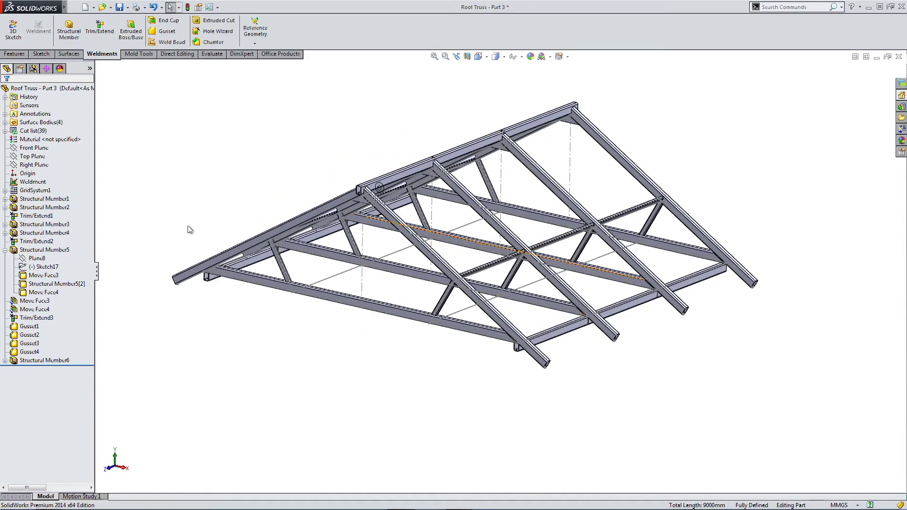
scroll(273, 277, down, 8)
scroll(188, 239, down, 1)
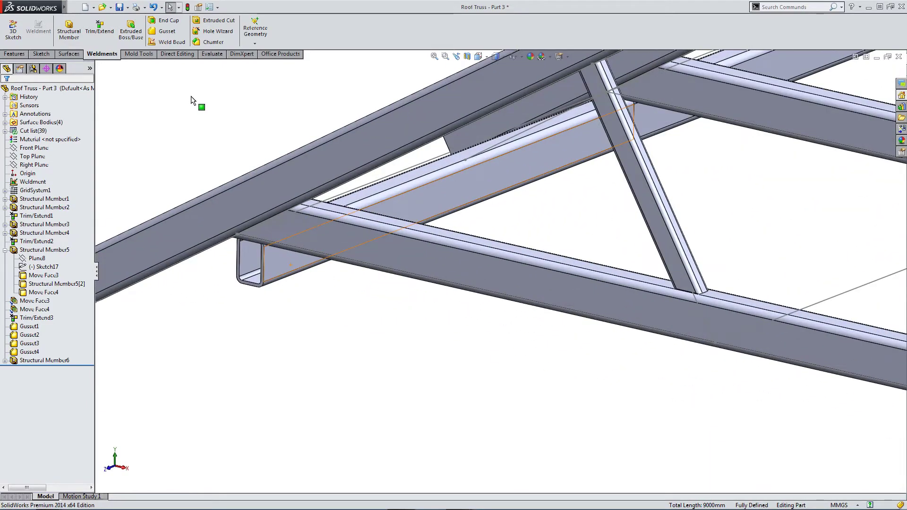
Step: Offset the open end face of one eave beam outward by 100 mm with Move Face, after trying to include the other beam's end face
click(139, 53)
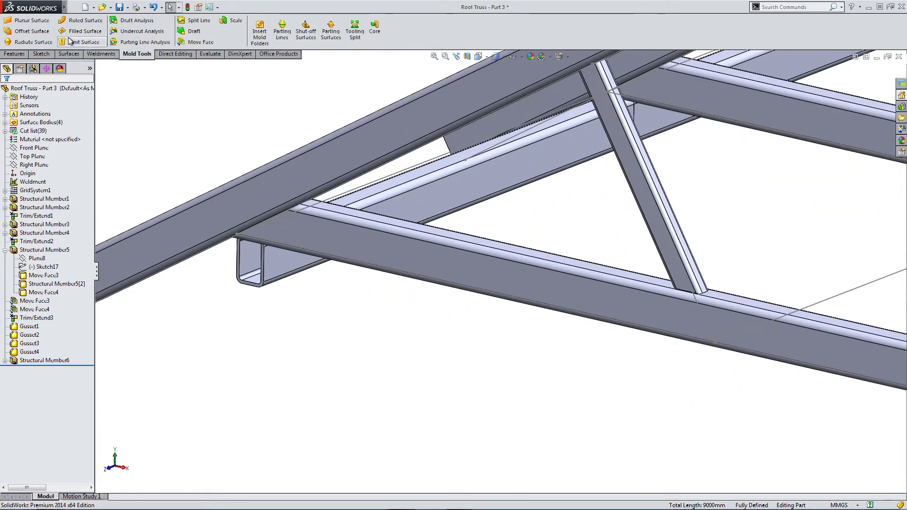
click(177, 54)
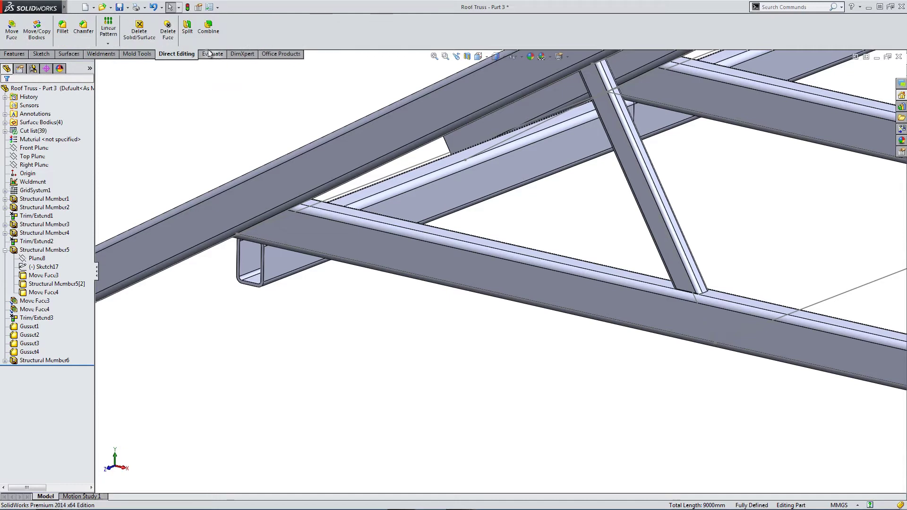
click(137, 54)
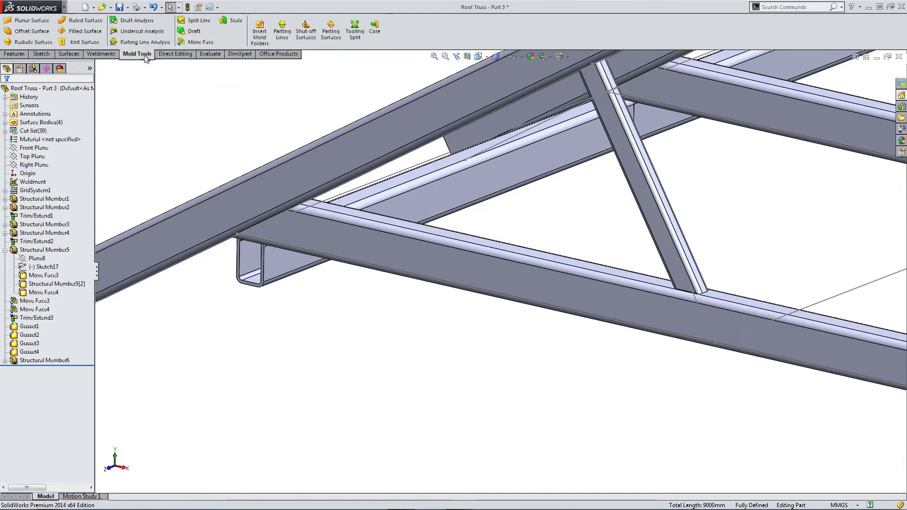
click(195, 43)
scroll(265, 290, down, 2)
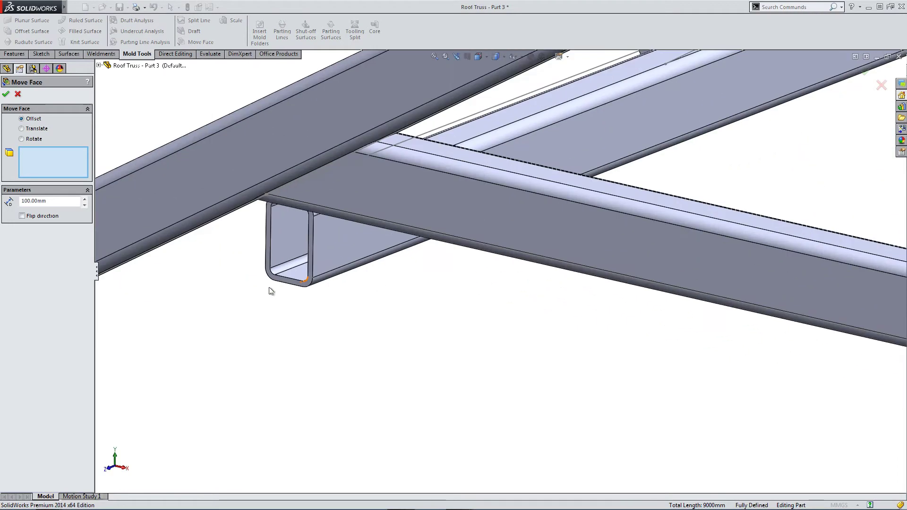
click(276, 282)
scroll(304, 293, up, 6)
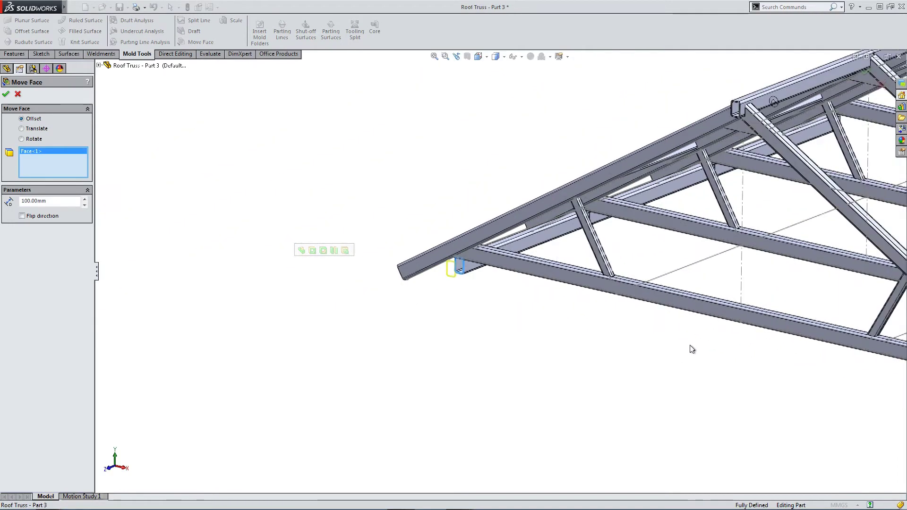
scroll(648, 300, down, 8)
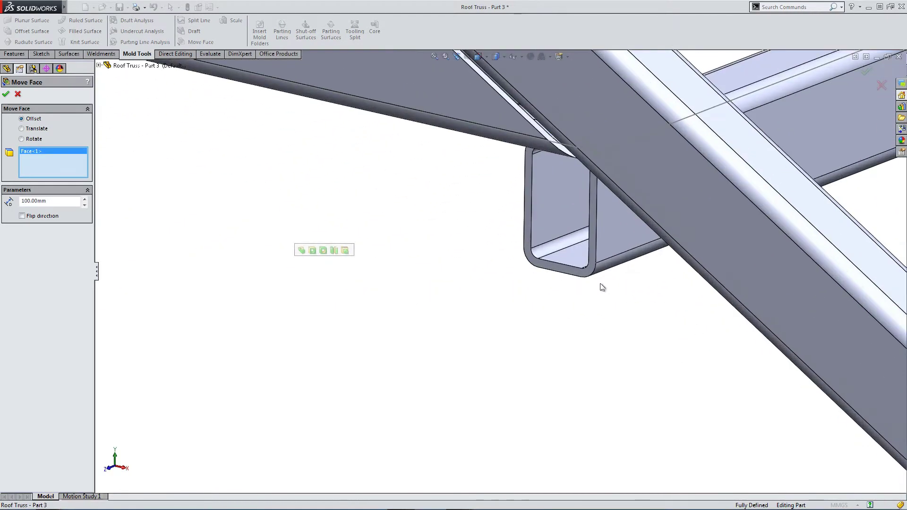
click(574, 272)
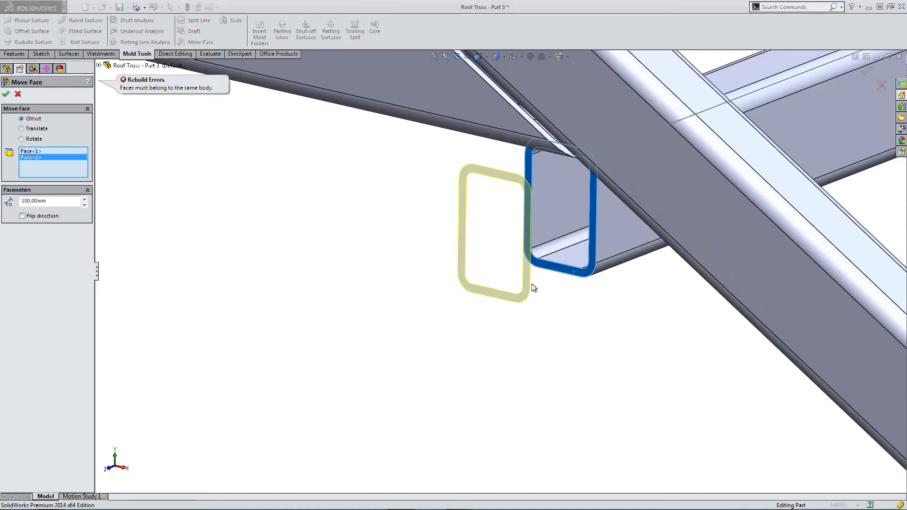
key(Return)
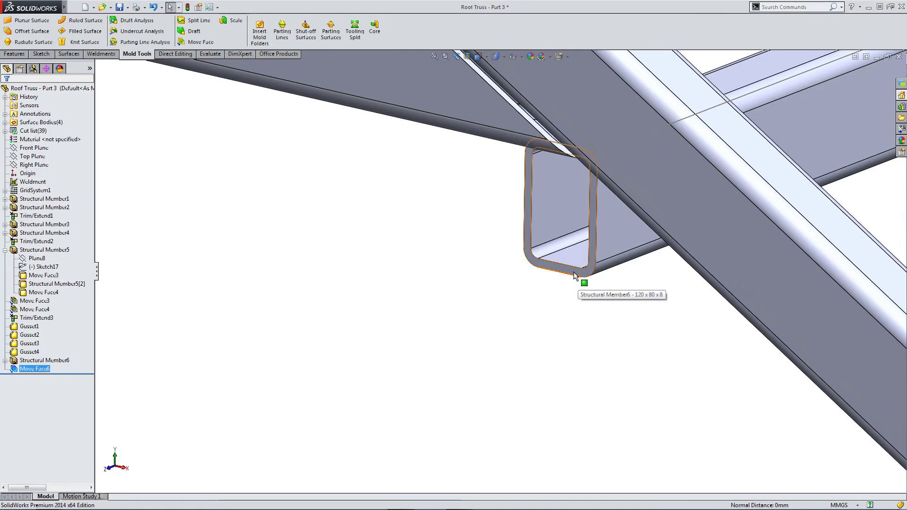
Step: Offset the end face of the other eave beam at the same gable outward by 100 mm with Move Face
key(Return)
click(574, 272)
right_click(601, 271)
scroll(598, 269, up, 7)
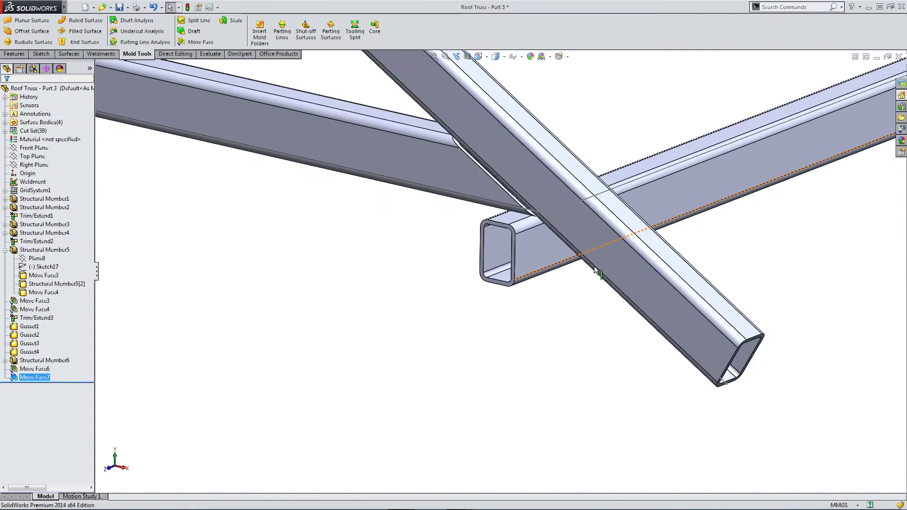
Step: Offset the end face of the nearer eave beam at the opposite gable outward by 100 mm
scroll(719, 170, up, 5)
middle_drag(761, 159, 744, 199)
scroll(715, 178, down, 10)
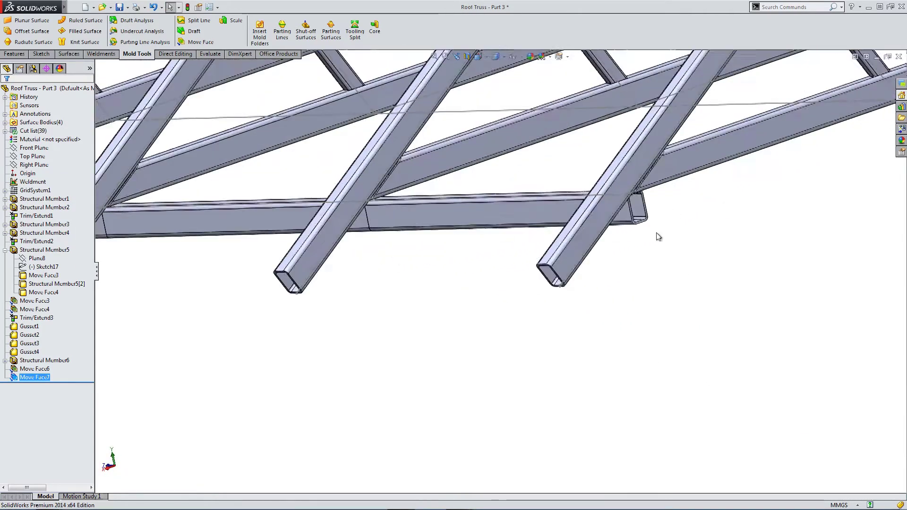
key(Return)
click(572, 220)
click(573, 220)
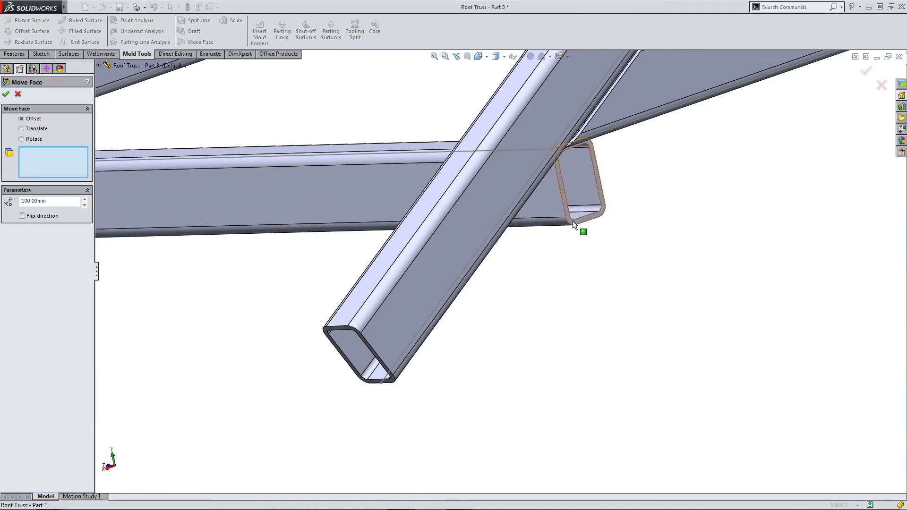
click(573, 220)
key(Return)
scroll(650, 219, up, 10)
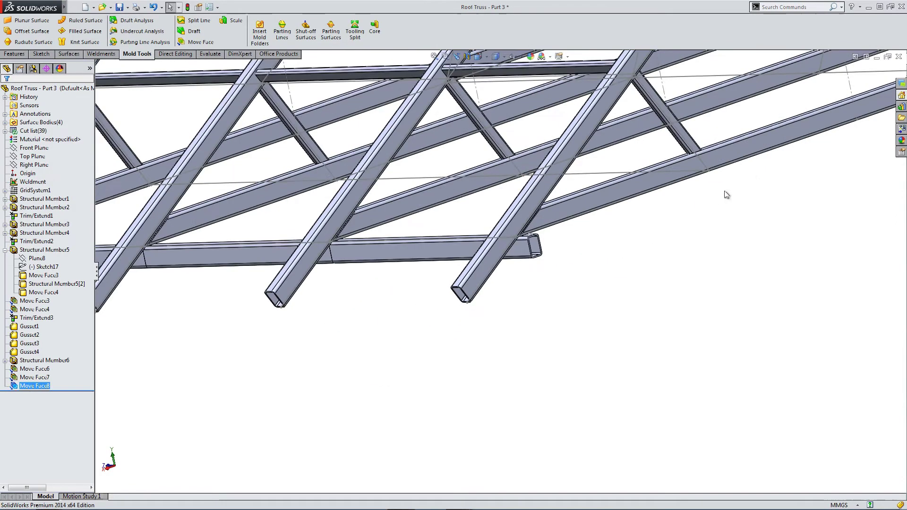
Step: Offset the last remaining eave beam end face at the opposite gable outward by 100 mm
scroll(780, 176, up, 5)
middle_drag(794, 174, 800, 178)
scroll(711, 201, down, 10)
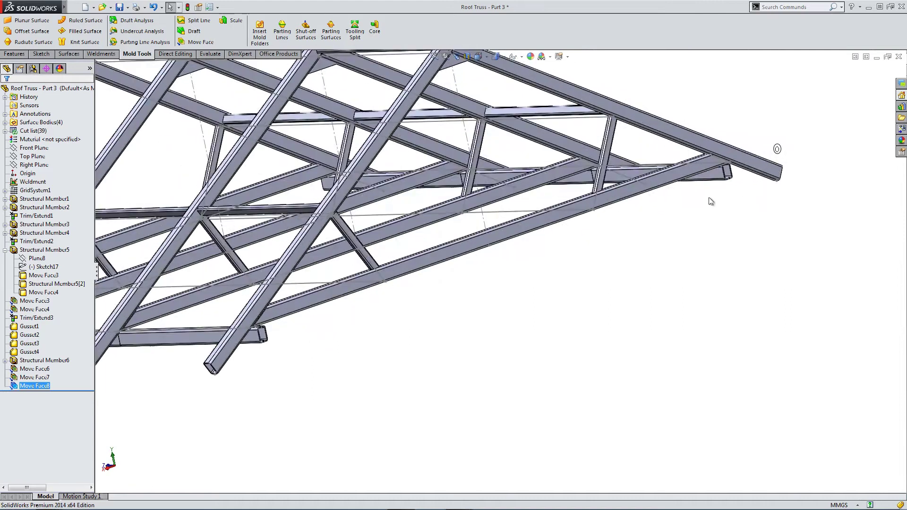
scroll(666, 197, down, 8)
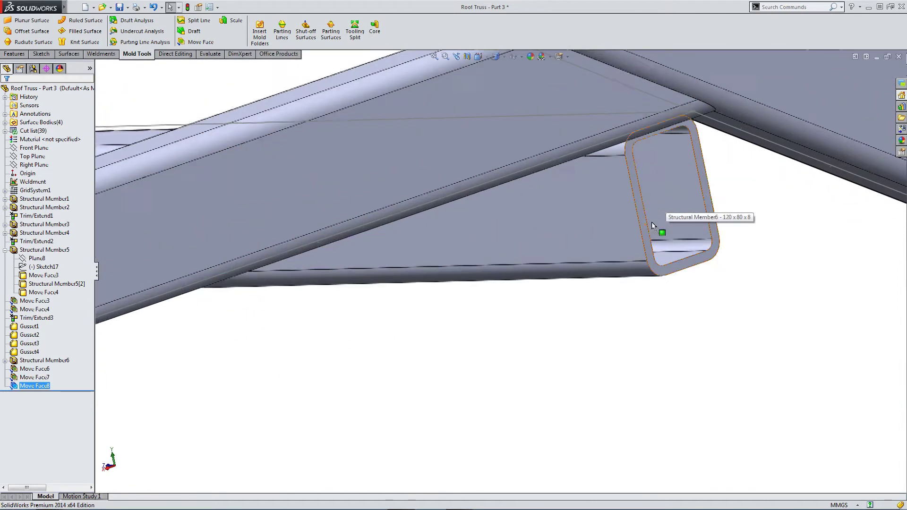
click(641, 219)
key(Return)
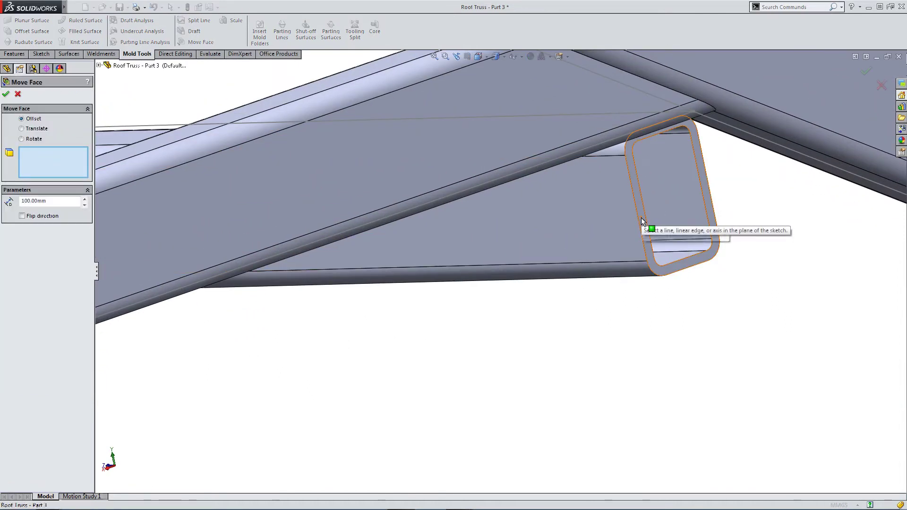
key(Return)
scroll(621, 217, up, 8)
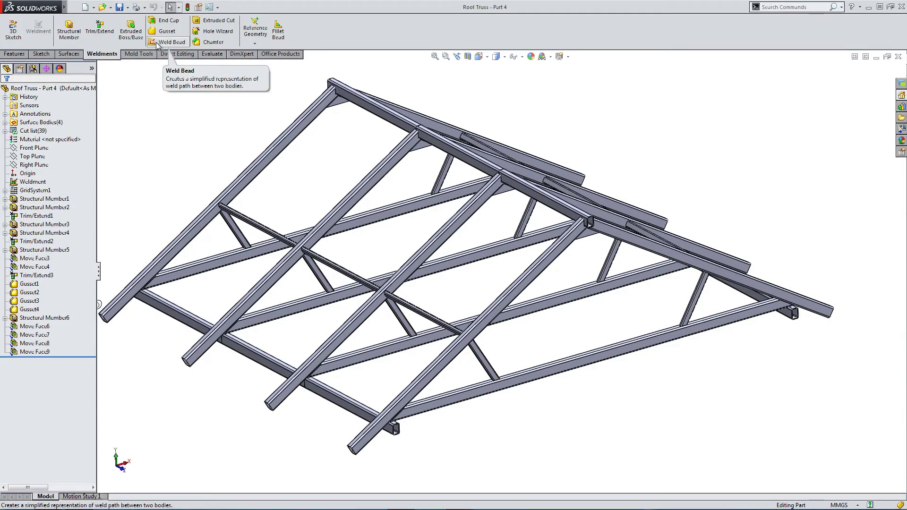
Step: Begin a weld bead at the front ridge joint with the ridge beam's bottom, lower rounded and side faces selected
click(523, 59)
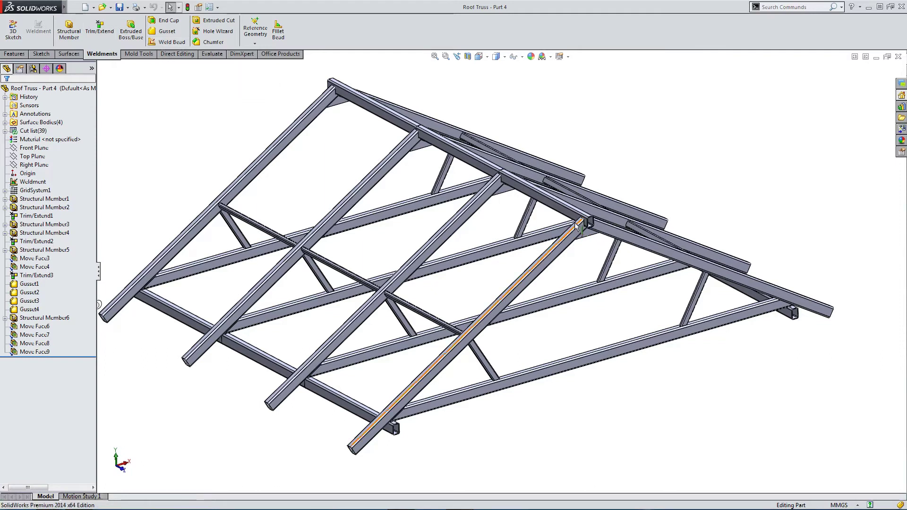
click(157, 41)
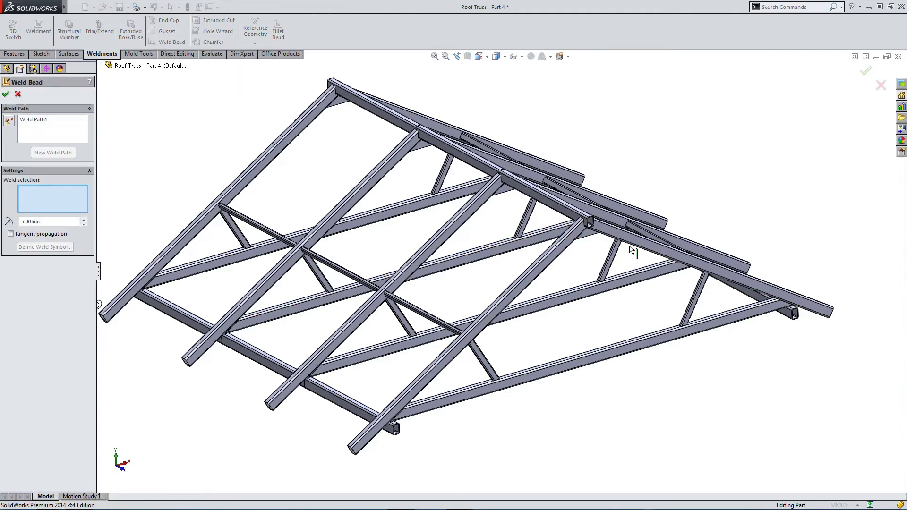
scroll(623, 241, down, 10)
scroll(522, 214, down, 10)
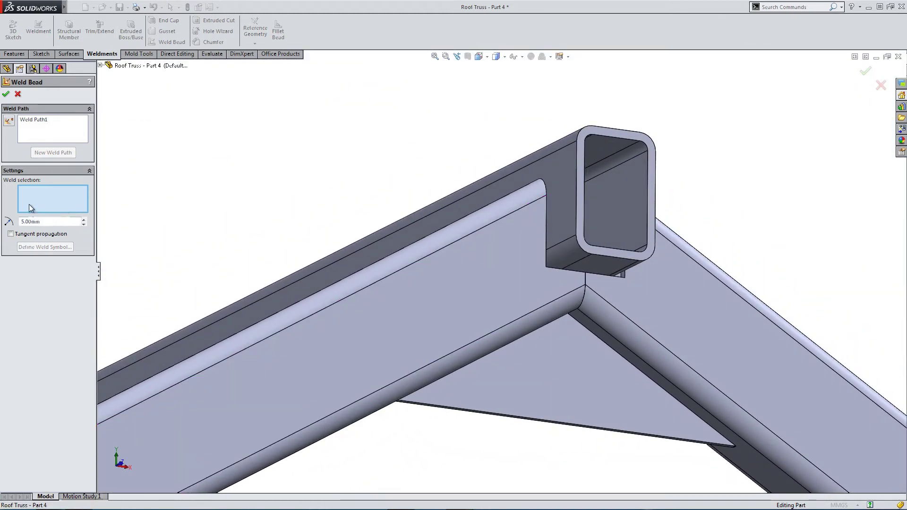
click(579, 268)
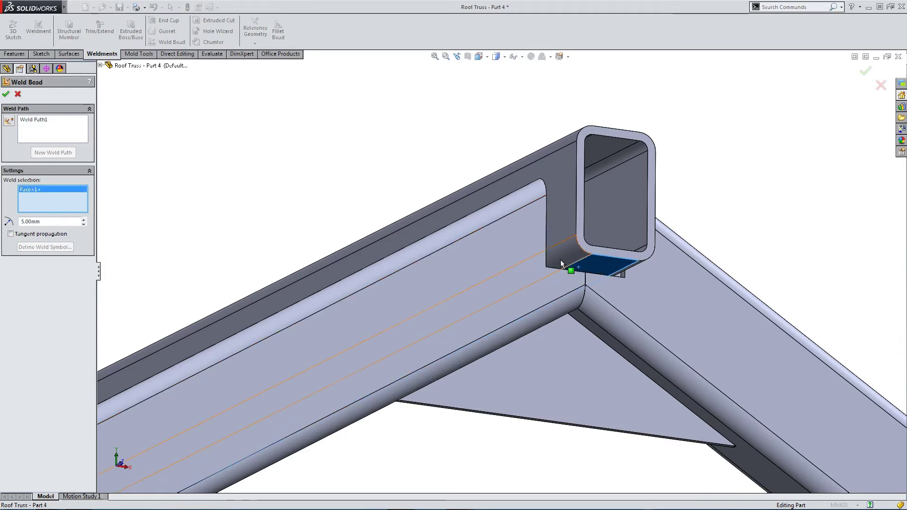
click(559, 230)
click(545, 229)
Step: Add the adjoining rafter's side, rounded and top faces to the weld selection and create the 5 mm bead
middle_drag(545, 230, 525, 268)
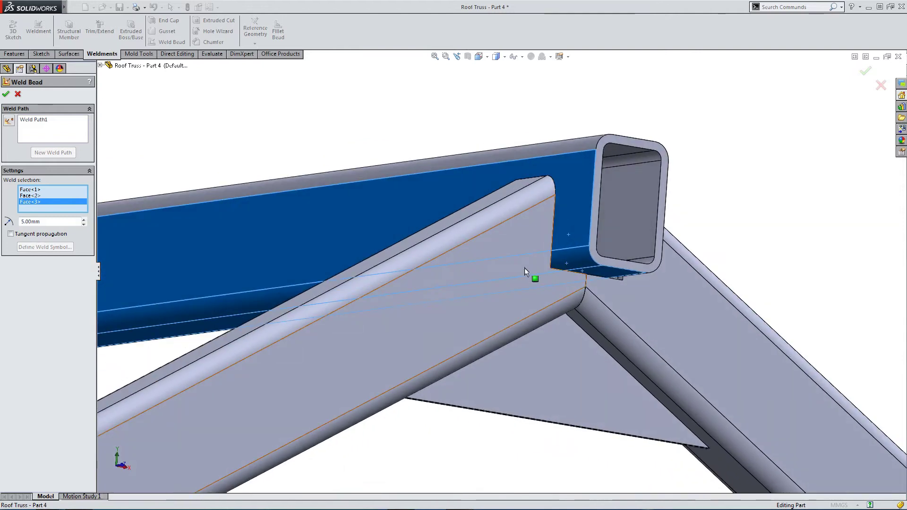
click(531, 281)
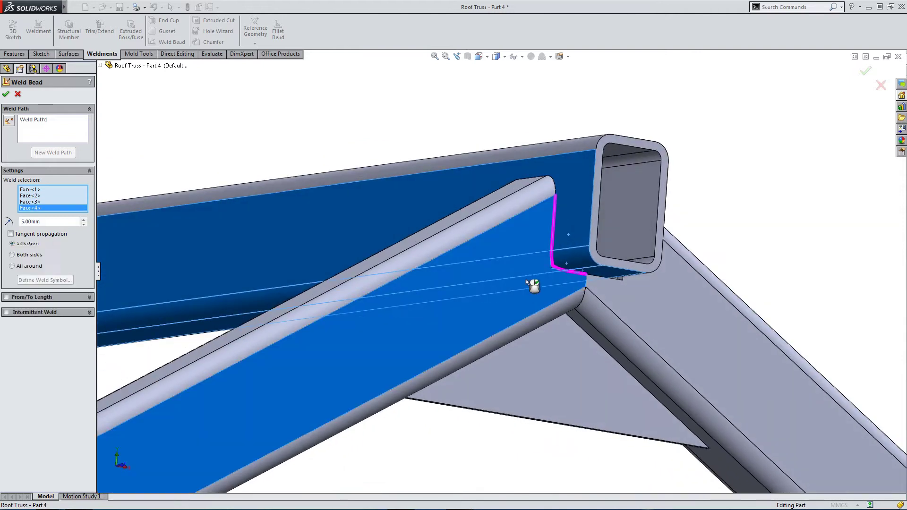
click(470, 211)
middle_drag(470, 211, 557, 255)
click(342, 208)
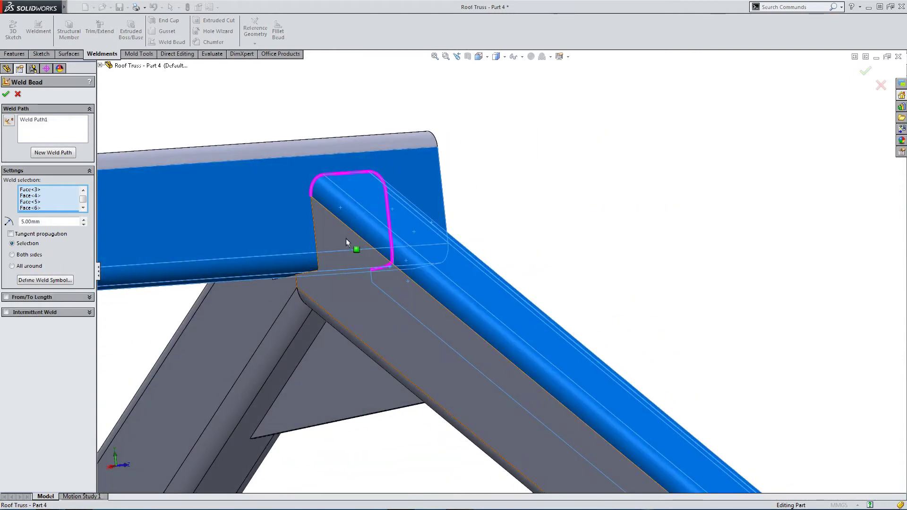
click(347, 259)
middle_drag(336, 278, 213, 188)
click(7, 94)
scroll(394, 348, up, 3)
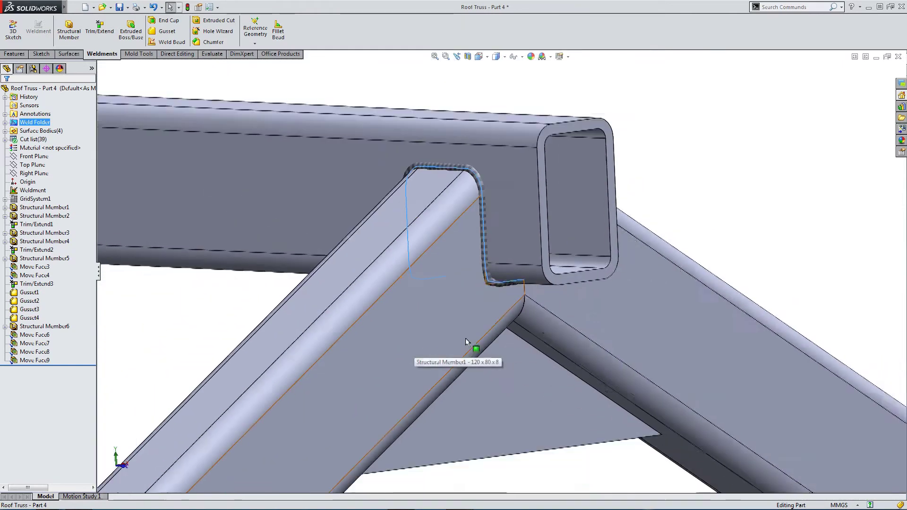
Step: Begin a second weld bead on the other side of the ridge with the opposite rafter's side, rounded and top faces selected
middle_drag(492, 271, 157, 199)
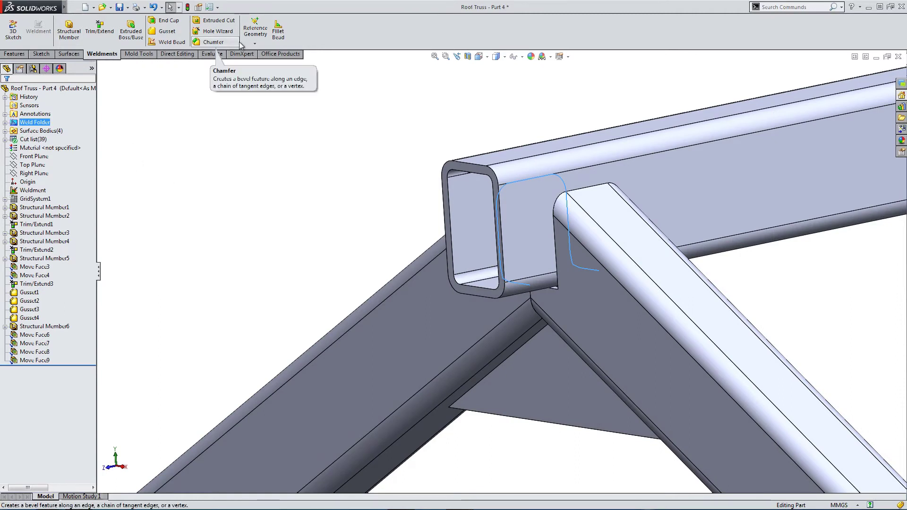
click(168, 42)
click(562, 308)
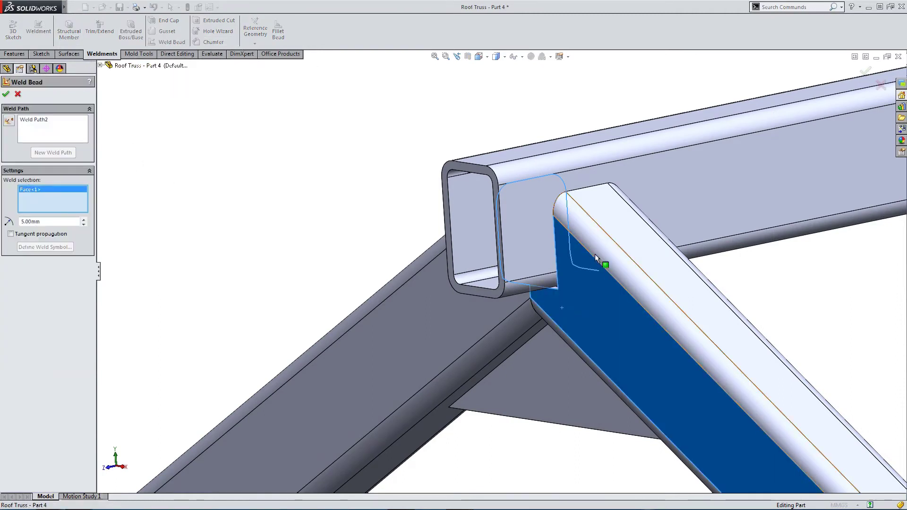
click(617, 248)
click(651, 260)
middle_drag(651, 260, 677, 255)
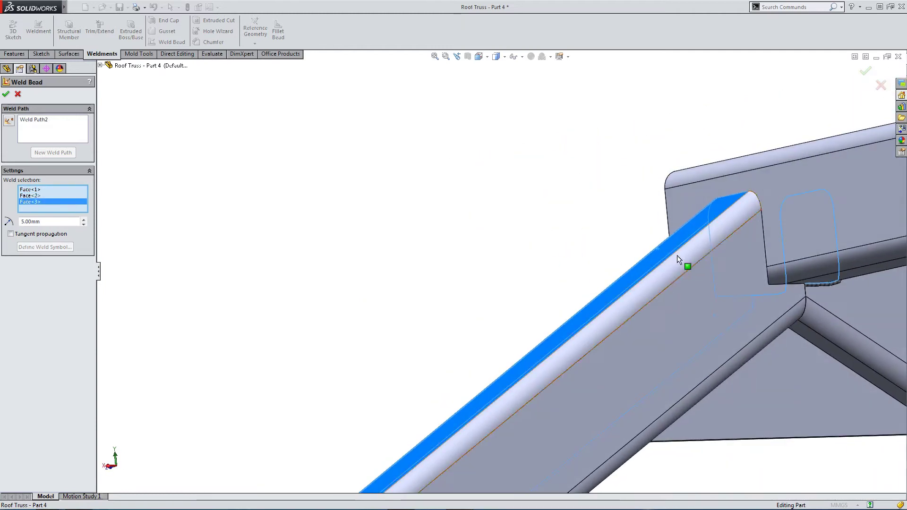
click(678, 256)
click(659, 283)
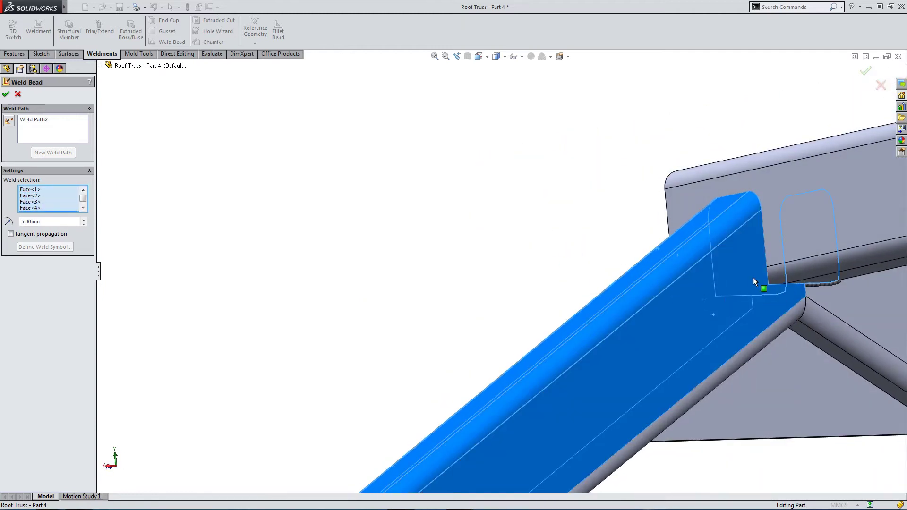
mouse_move(753, 277)
middle_down()
mouse_move(736, 251)
mouse_move(737, 283)
middle_up()
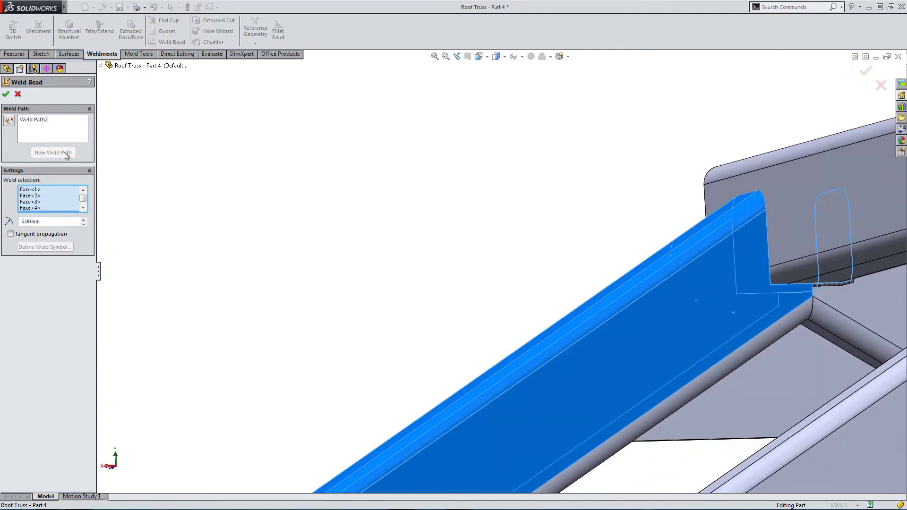
Step: Add the ridge beam's bottom, rounded and side faces on that side, check the weld path and create the 5 mm bead
middle_drag(806, 280, 785, 263)
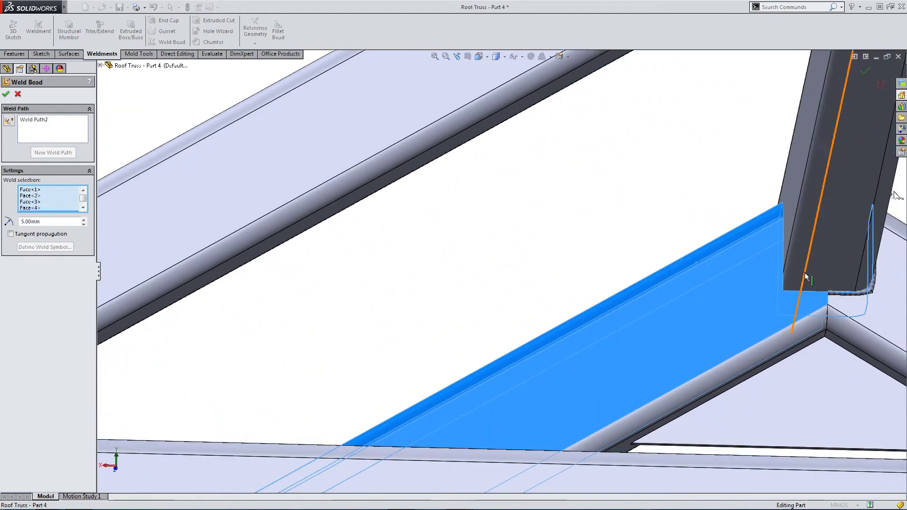
click(808, 273)
click(802, 271)
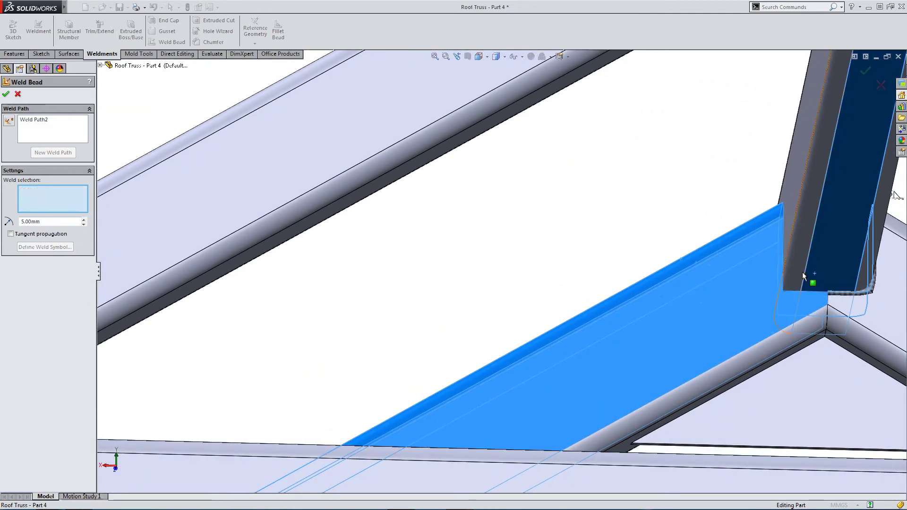
click(786, 249)
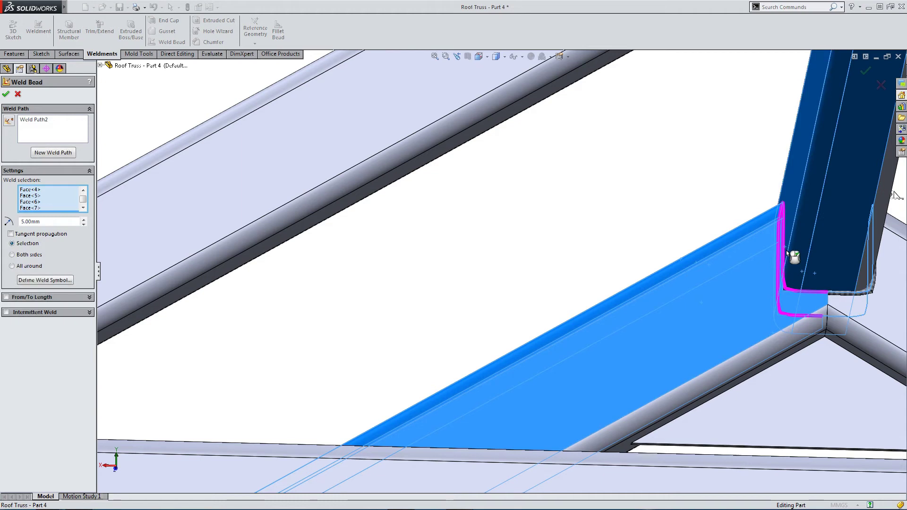
middle_drag(794, 259, 881, 280)
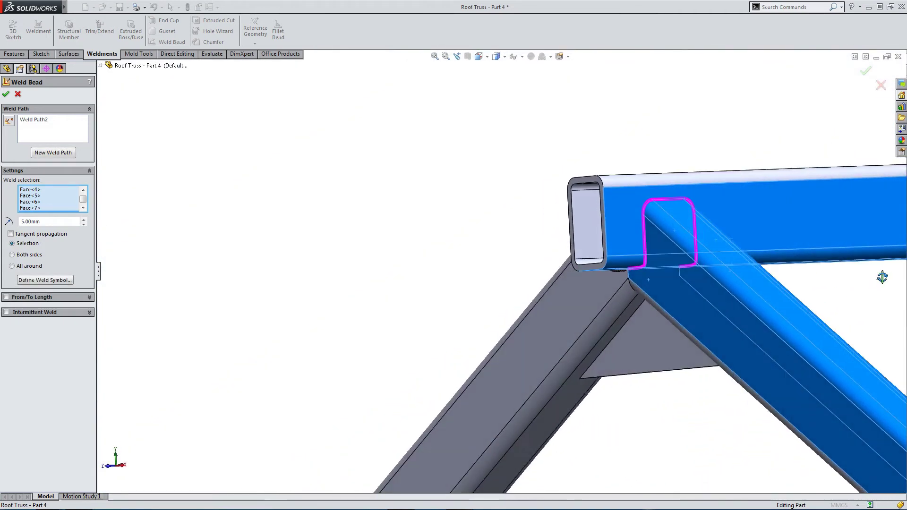
middle_drag(600, 312, 502, 281)
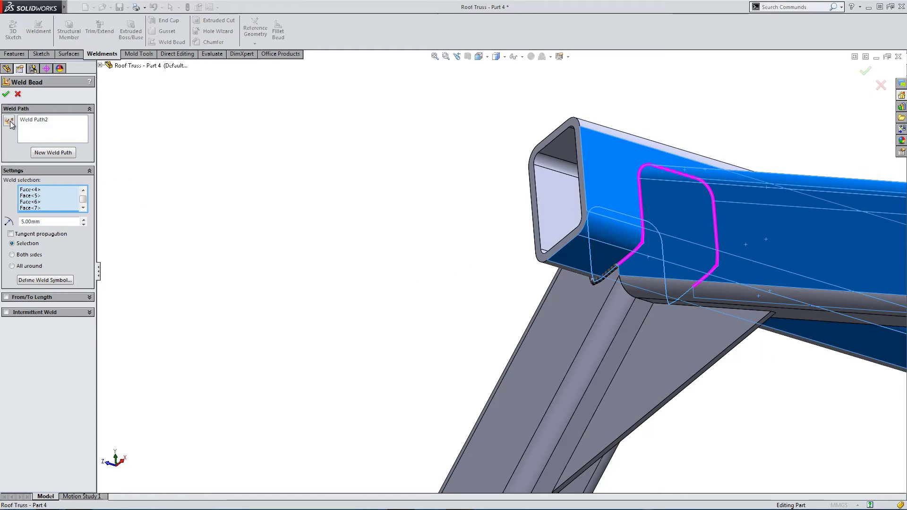
click(7, 94)
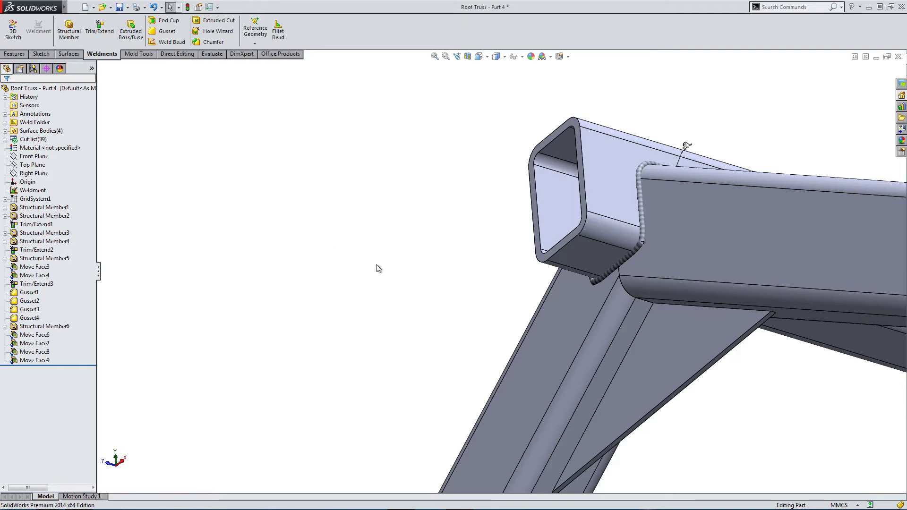
Step: Begin a weld bead at the front ridge gusset with the gusset's two side faces and sloping edge face selected
middle_drag(644, 296, 620, 380)
scroll(620, 380, down, 2)
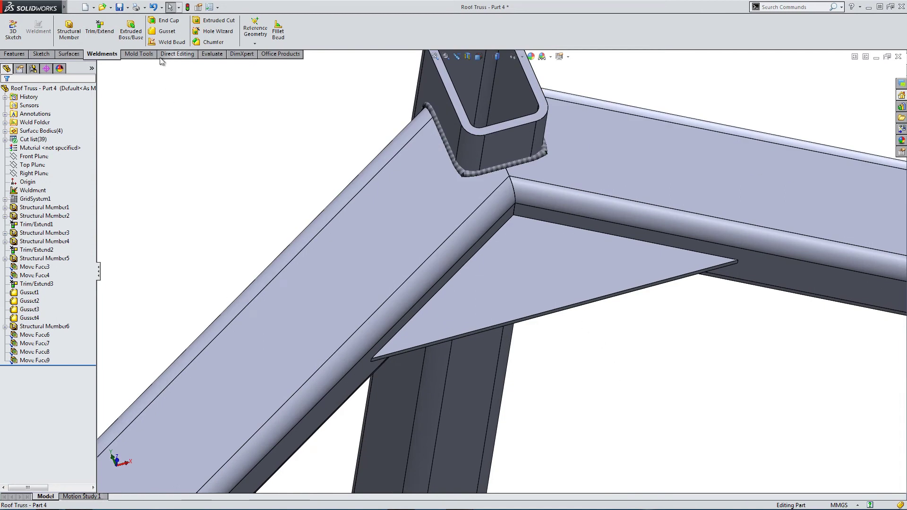
click(155, 43)
click(483, 257)
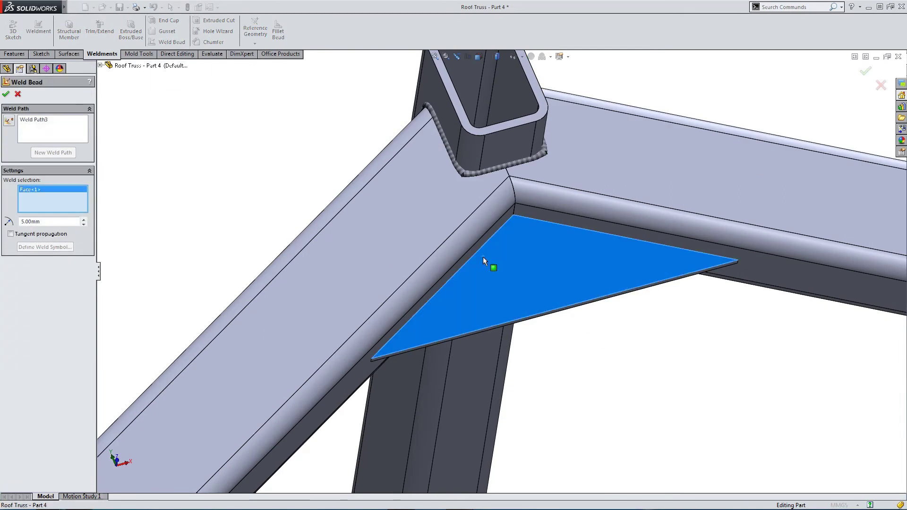
middle_drag(483, 257, 477, 291)
click(384, 307)
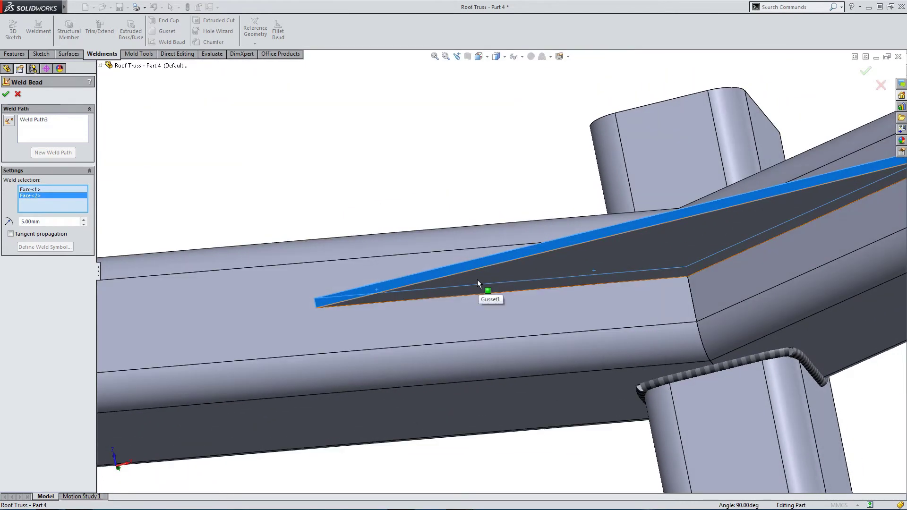
click(477, 279)
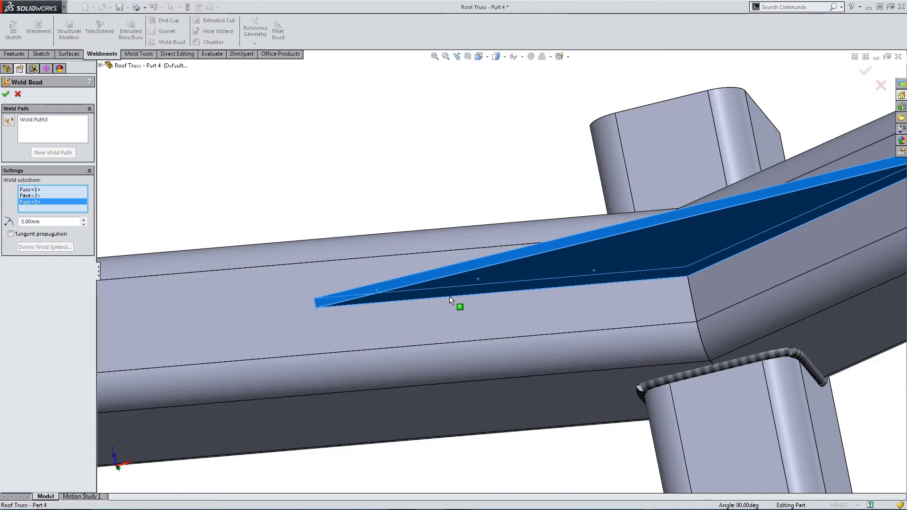
Step: Add the adjoining rafter's underside to the gusset weld selection and create the 5 mm bead
middle_drag(462, 268, 467, 327)
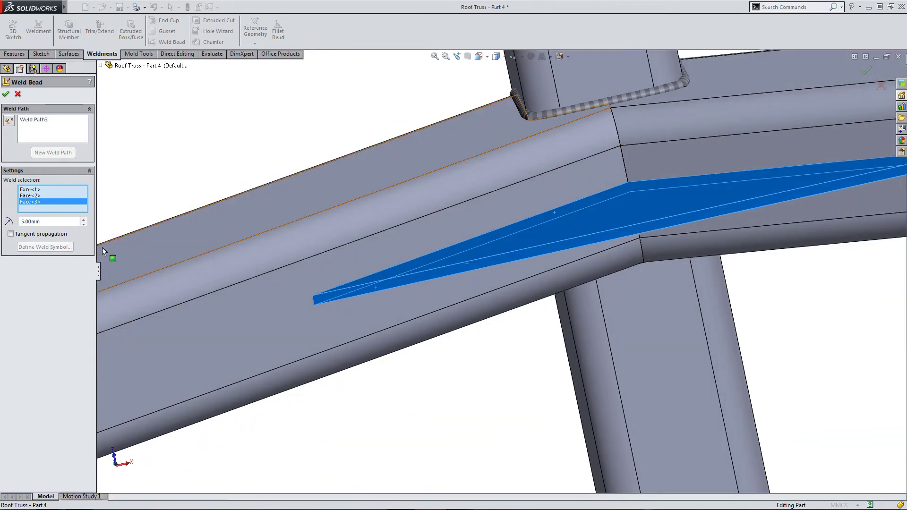
click(219, 326)
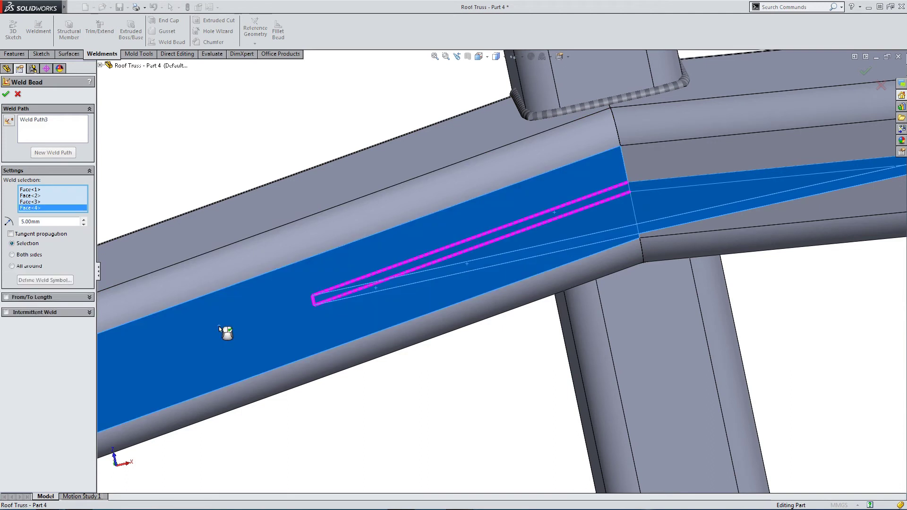
click(6, 94)
middle_drag(288, 247, 268, 156)
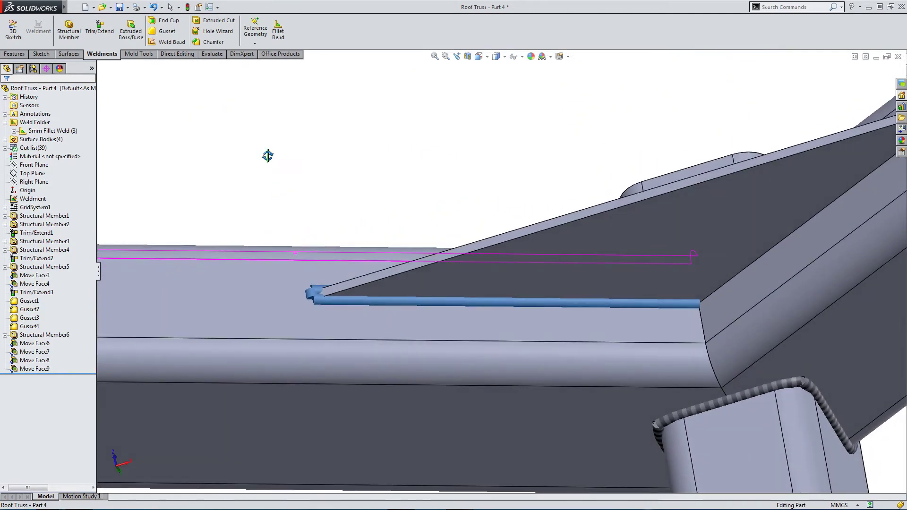
click(199, 198)
scroll(491, 279, up, 2)
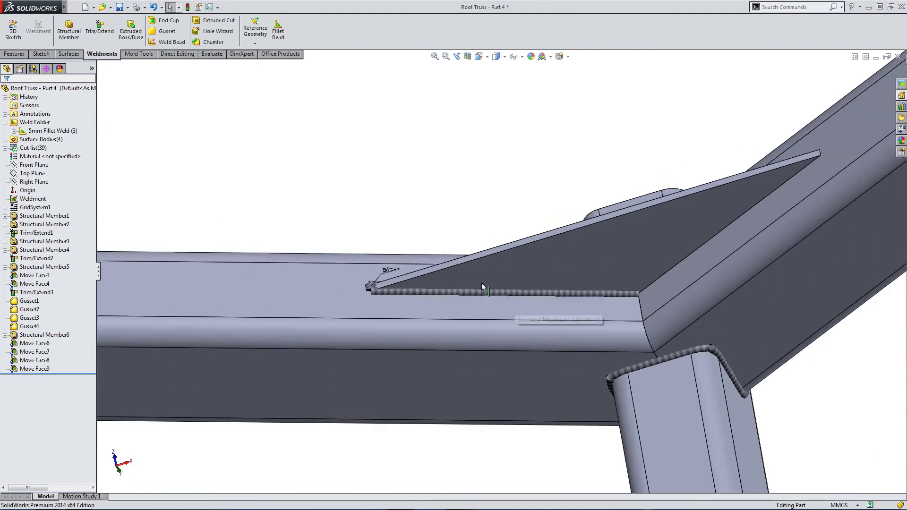
Step: Weld the gusset's two side faces and sloping edge face to the opposite rafter's underside with a 5 mm bead
middle_drag(481, 282, 383, 185)
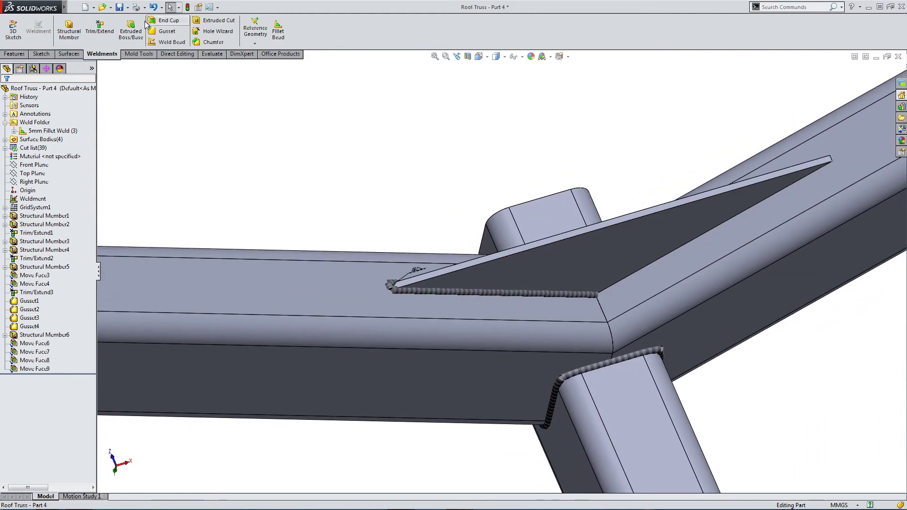
click(167, 42)
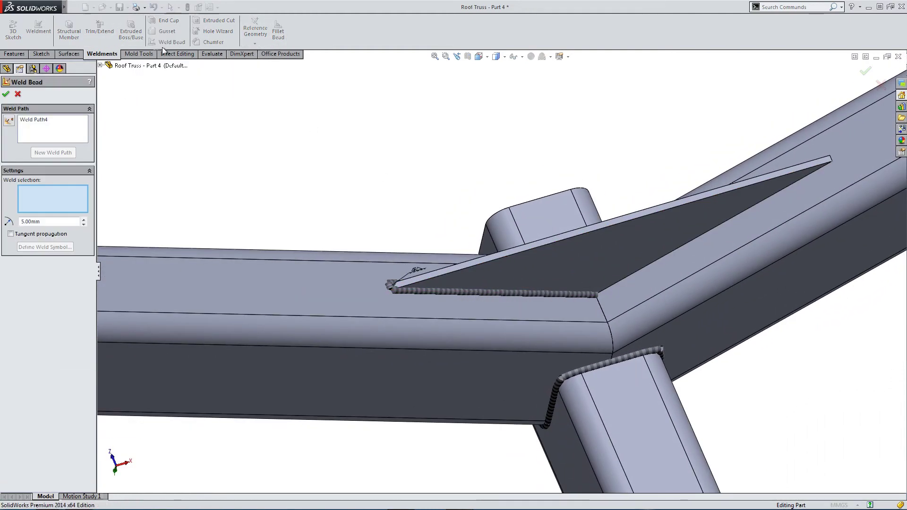
click(648, 265)
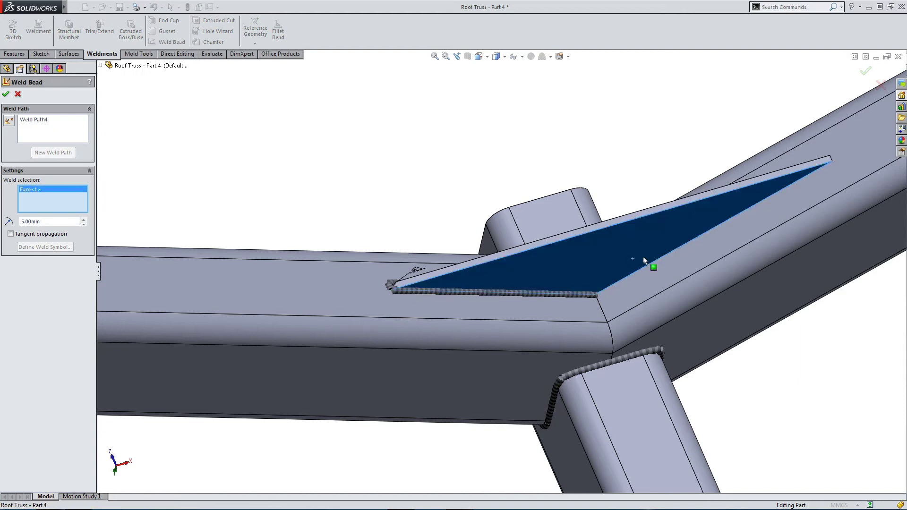
click(668, 215)
middle_drag(668, 215, 667, 279)
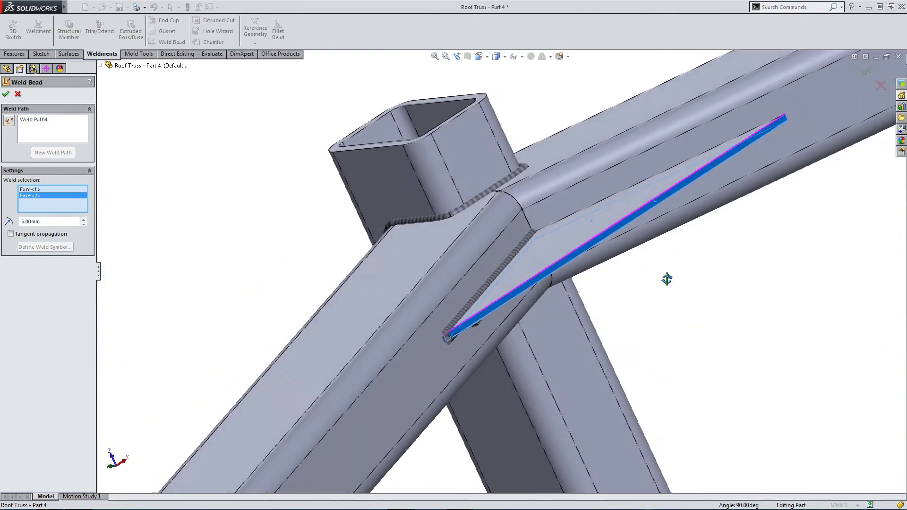
click(596, 220)
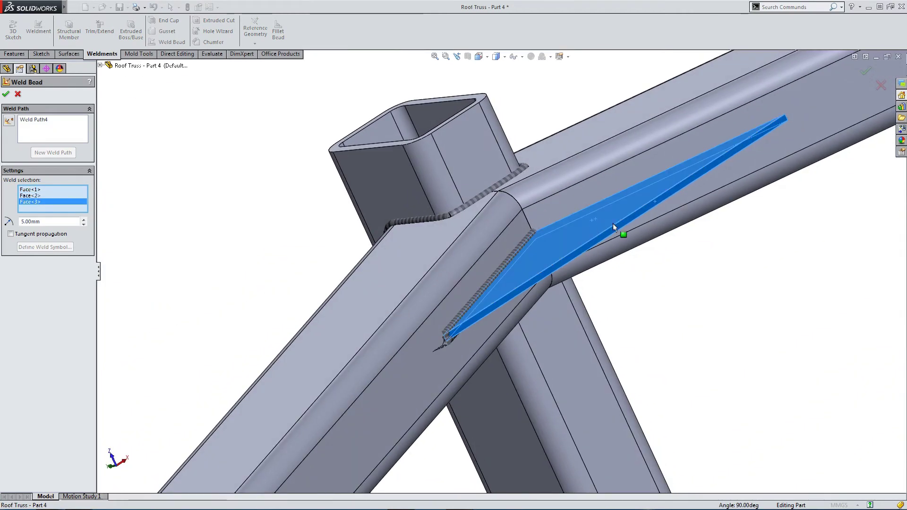
click(578, 202)
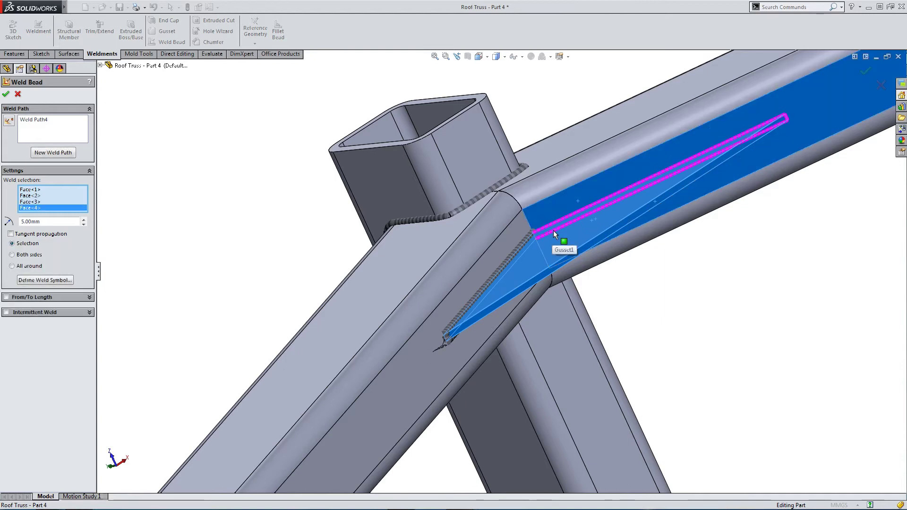
key(Return)
middle_drag(538, 248, 544, 348)
middle_drag(527, 296, 528, 281)
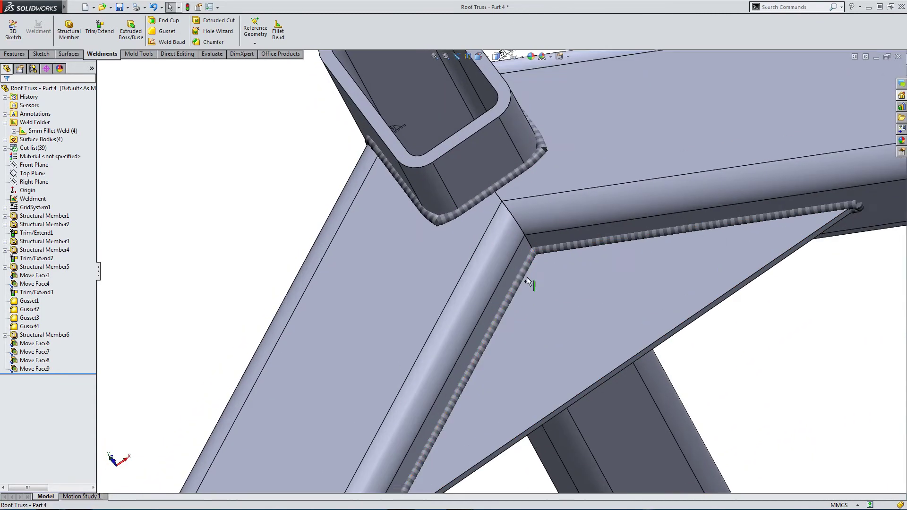
Step: Weld the mitre joint between the two front rafters with a 5 mm bead, using each rafter's underside, lower rounded and outer side faces
key(Return)
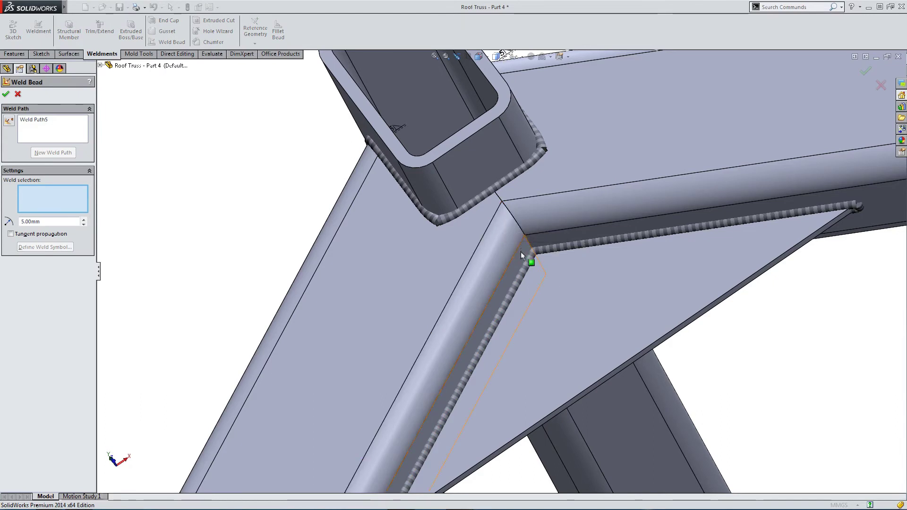
click(520, 253)
click(487, 225)
click(484, 222)
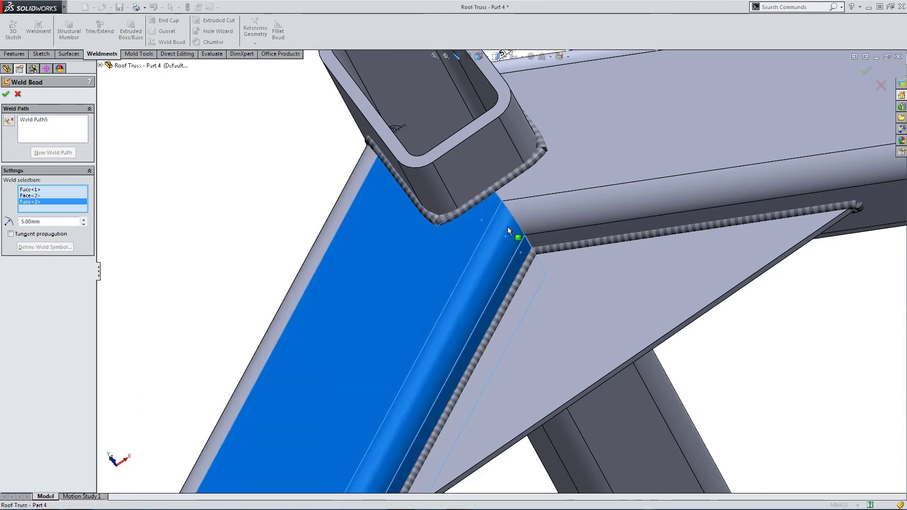
click(541, 237)
click(520, 186)
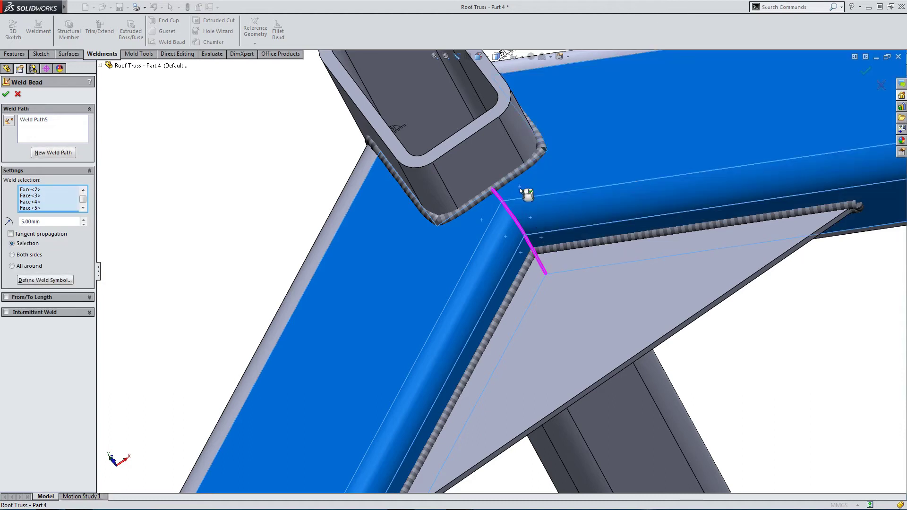
middle_drag(534, 231, 533, 241)
right_click(531, 238)
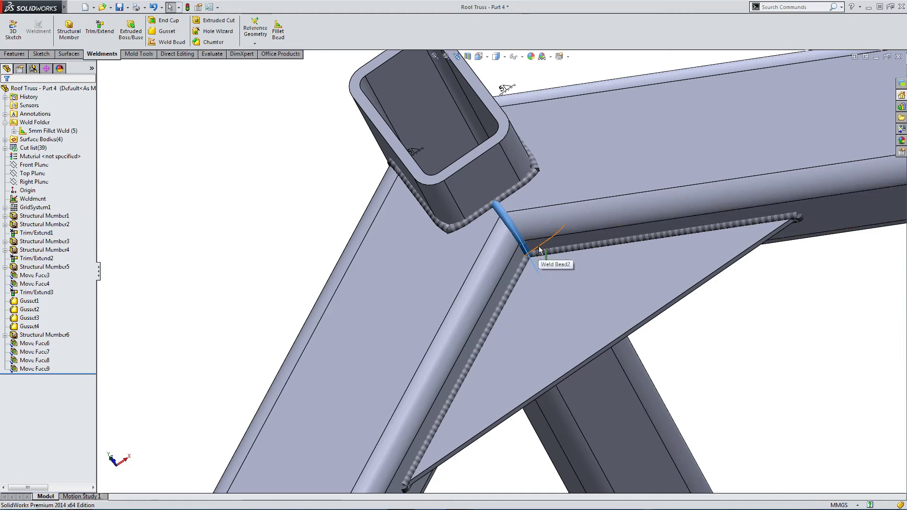
click(540, 249)
middle_drag(482, 264, 435, 205)
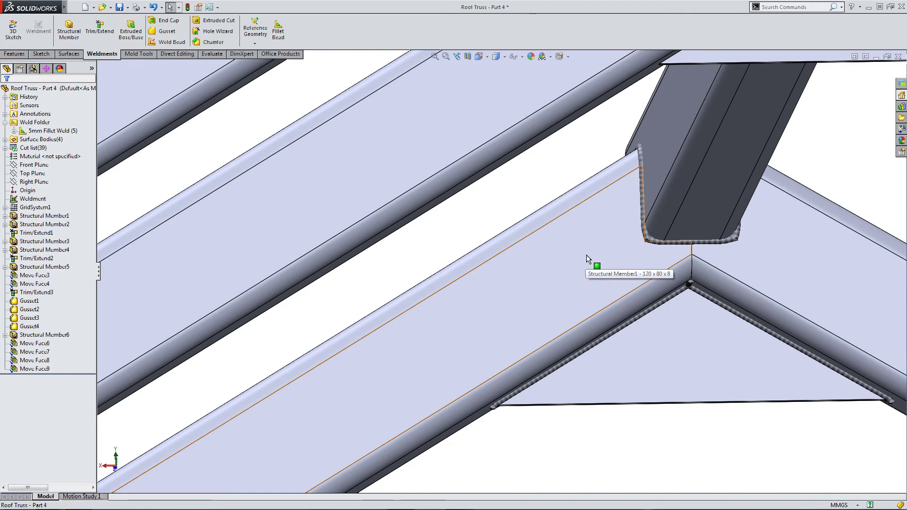
click(38, 361)
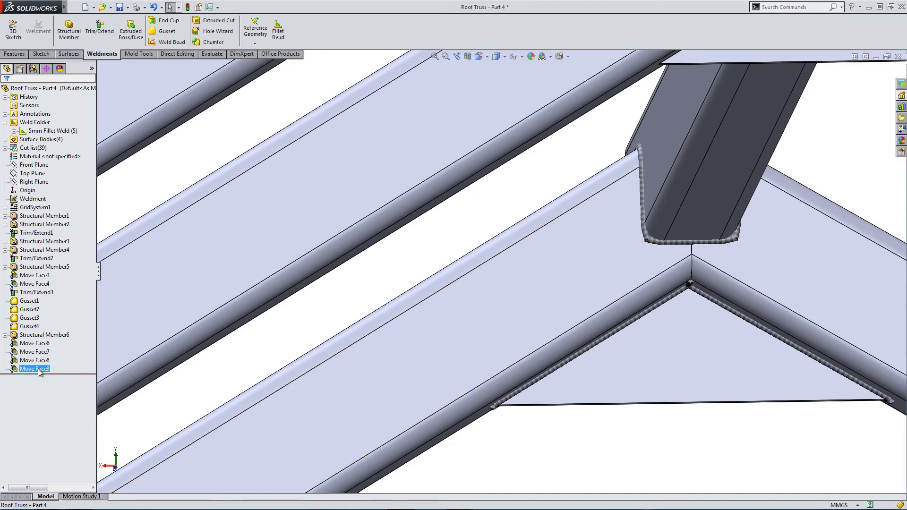
right_click(40, 370)
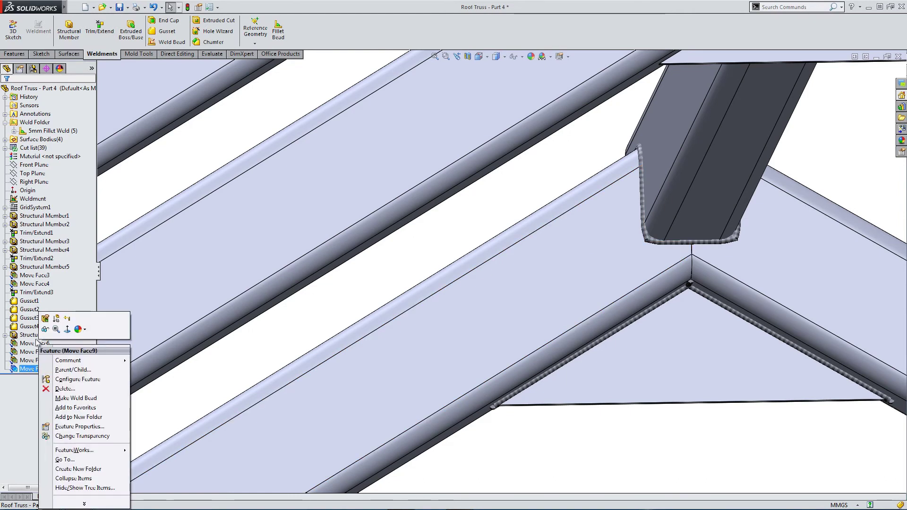
click(188, 356)
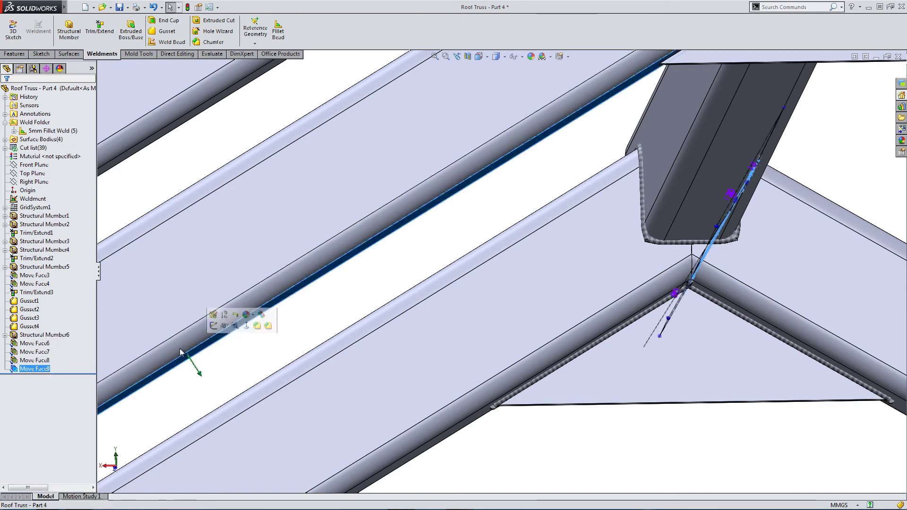
Step: Edit the rafter mitre weld bead and add both rafters' lower rounded and side faces on the inner side to its selection
click(15, 131)
right_click(50, 179)
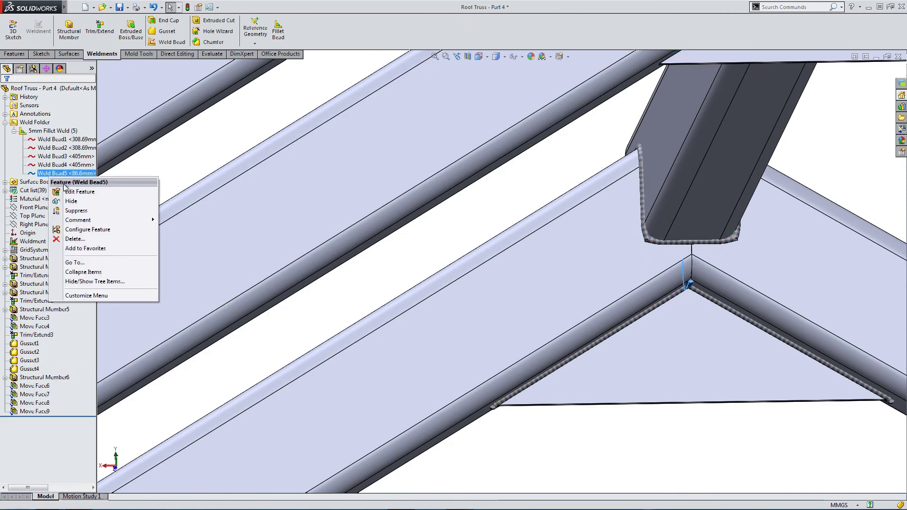
click(78, 191)
middle_drag(653, 288, 641, 215)
click(690, 286)
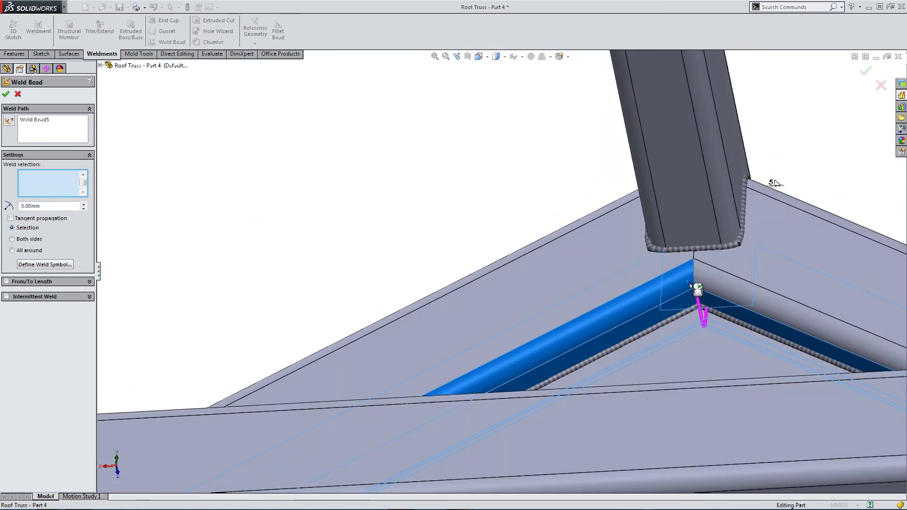
click(708, 279)
click(708, 259)
click(648, 268)
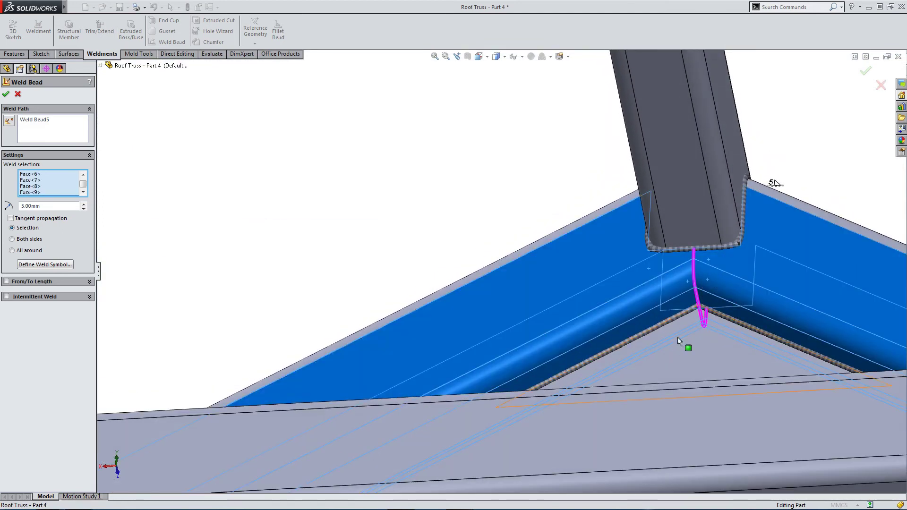
scroll(678, 342, up, 2)
middle_drag(634, 345, 626, 322)
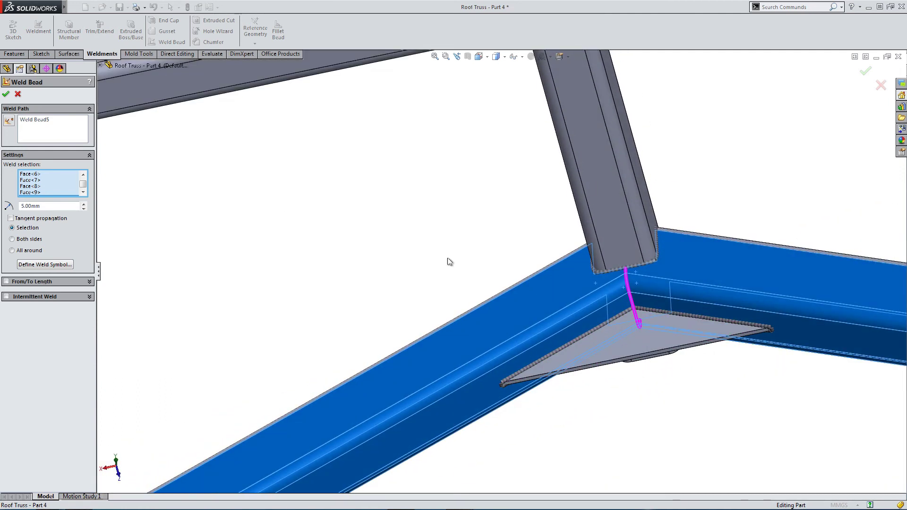
click(6, 94)
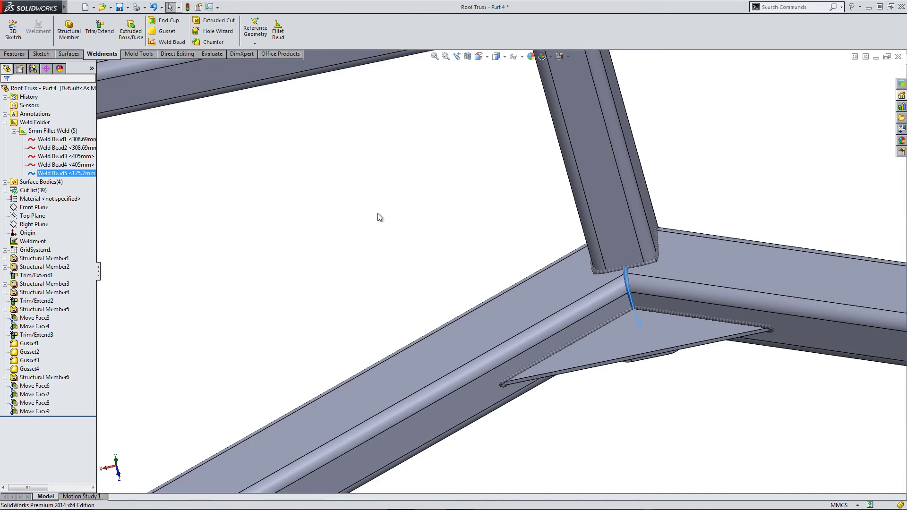
Step: Inspect the whole truss and the weld beads around the front ridge joint from several directions
scroll(378, 217, up, 3)
middle_drag(397, 227, 477, 324)
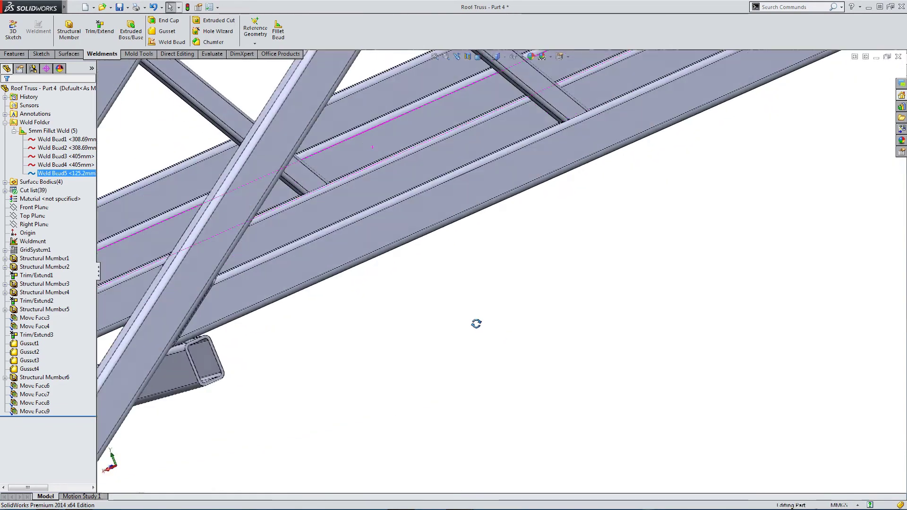
scroll(440, 297, up, 6)
scroll(428, 158, down, 2)
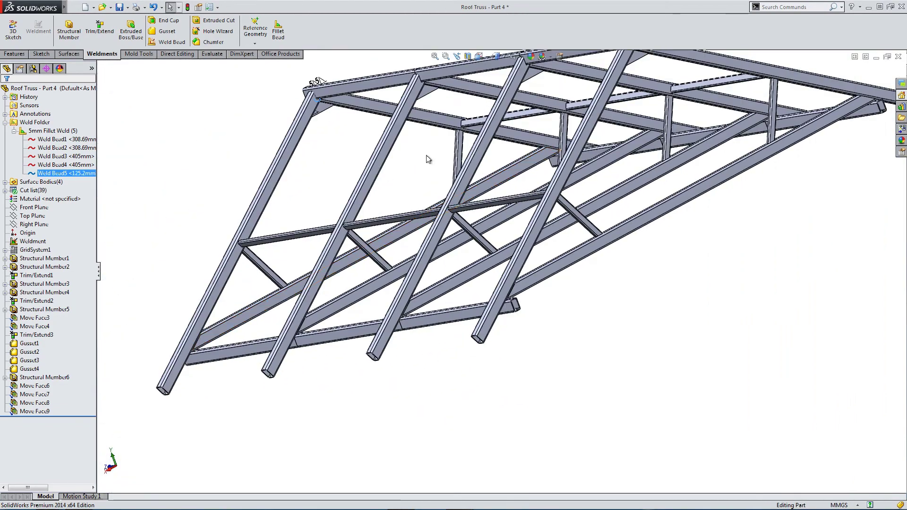
scroll(437, 202, up, 2)
scroll(593, 130, down, 8)
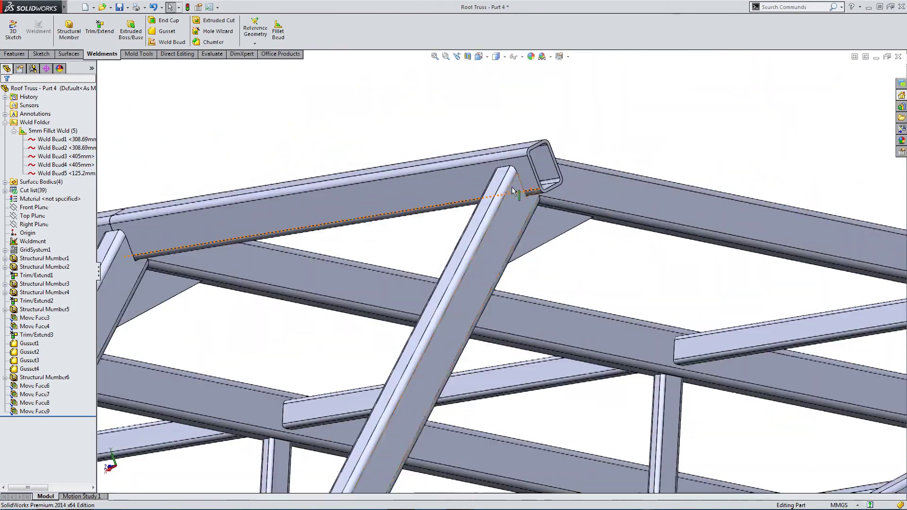
middle_click(511, 186)
middle_drag(511, 186, 512, 217)
scroll(303, 233, up, 7)
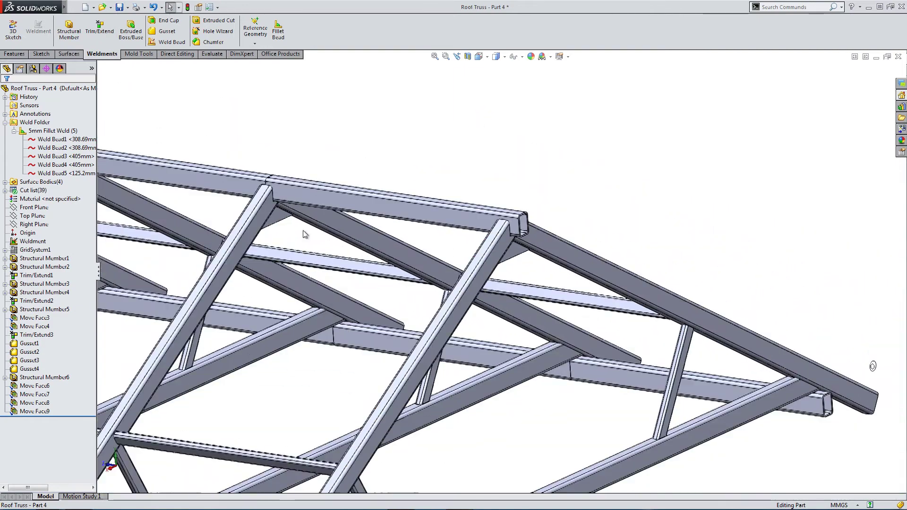
scroll(255, 219, down, 10)
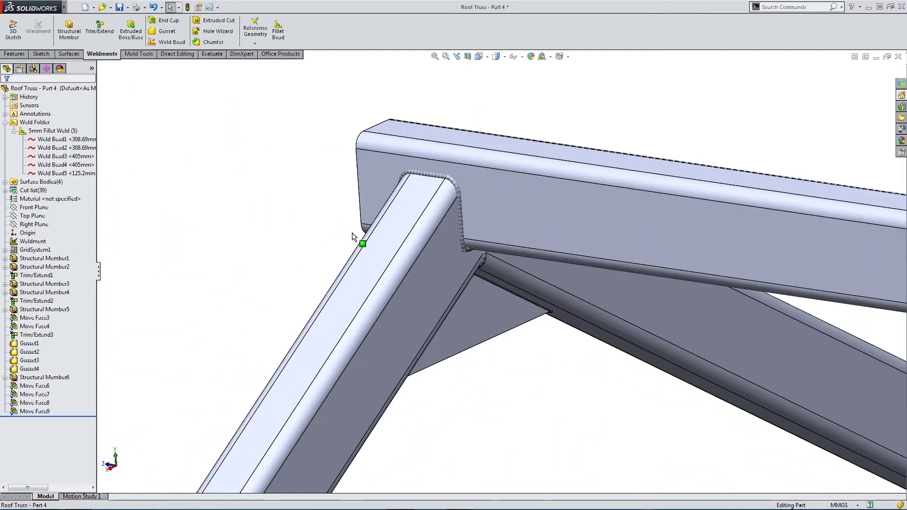
Step: Cap the ridge beam's open front end with a 5 mm thick end cap, using a 0.5 thickness ratio offset
middle_drag(359, 236, 238, 164)
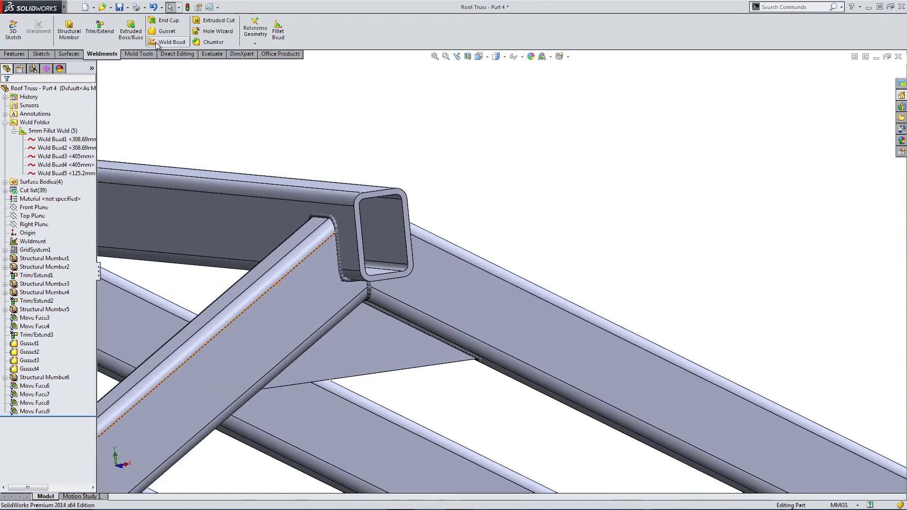
click(169, 21)
scroll(367, 236, down, 2)
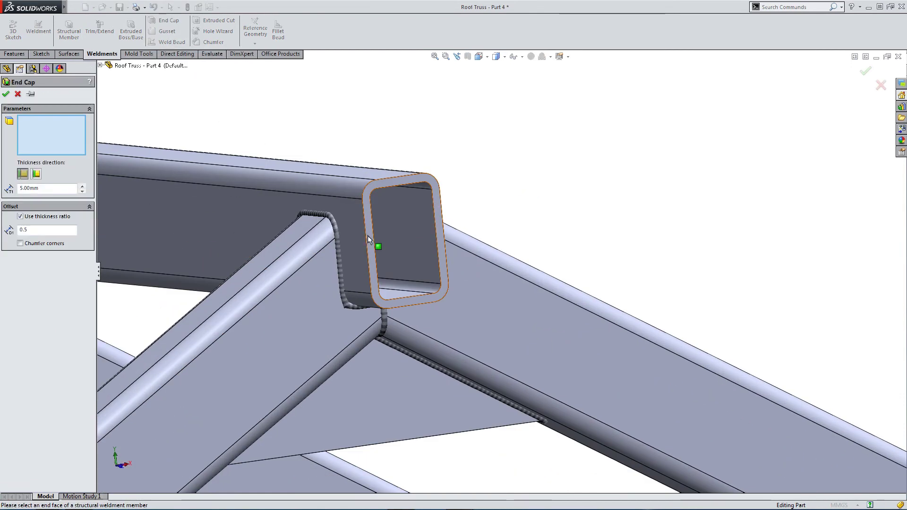
click(368, 229)
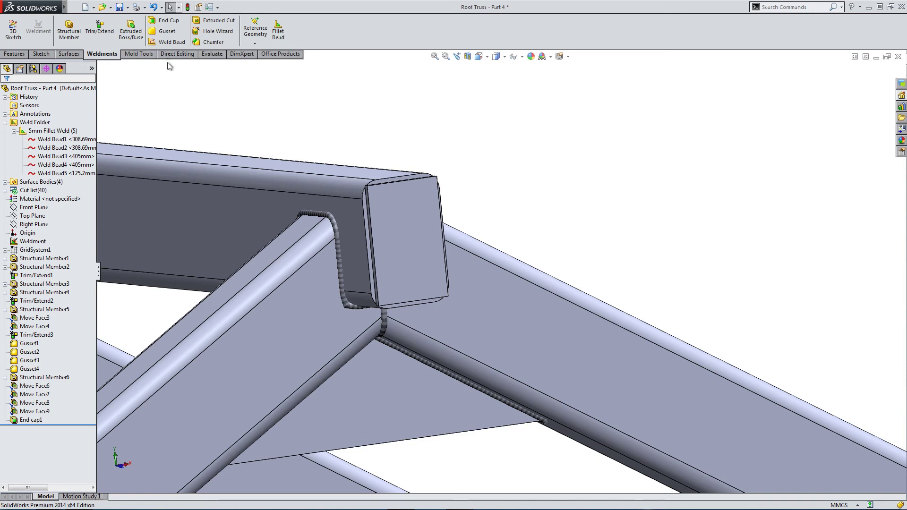
Step: Start a 5 mm weld bead on the ridge beam's end cap, selecting the cap's four thin edge faces
click(161, 42)
scroll(361, 265, down, 5)
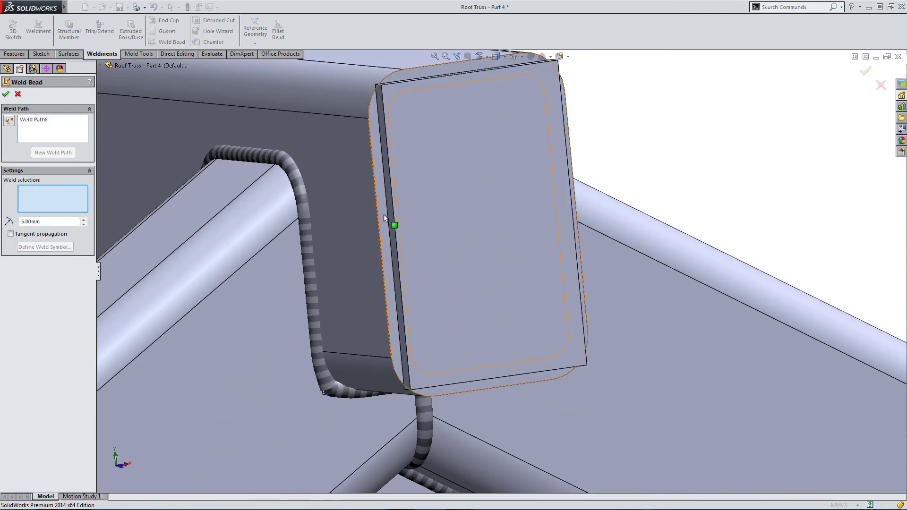
click(390, 215)
middle_drag(432, 116, 423, 137)
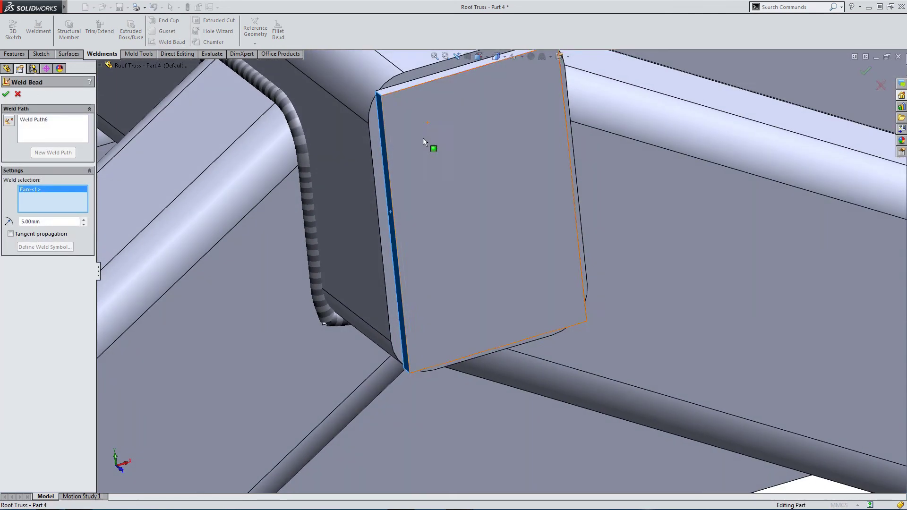
click(404, 87)
middle_drag(404, 88, 368, 132)
click(550, 184)
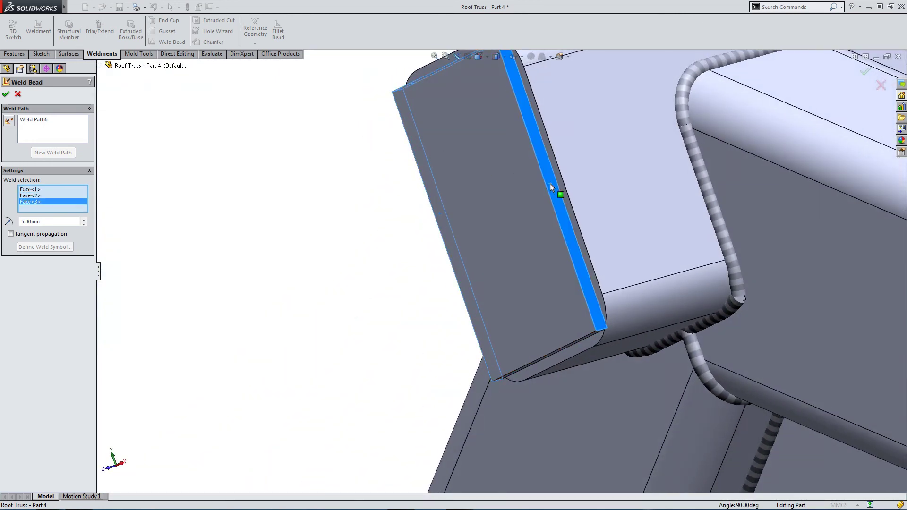
middle_drag(508, 289, 535, 284)
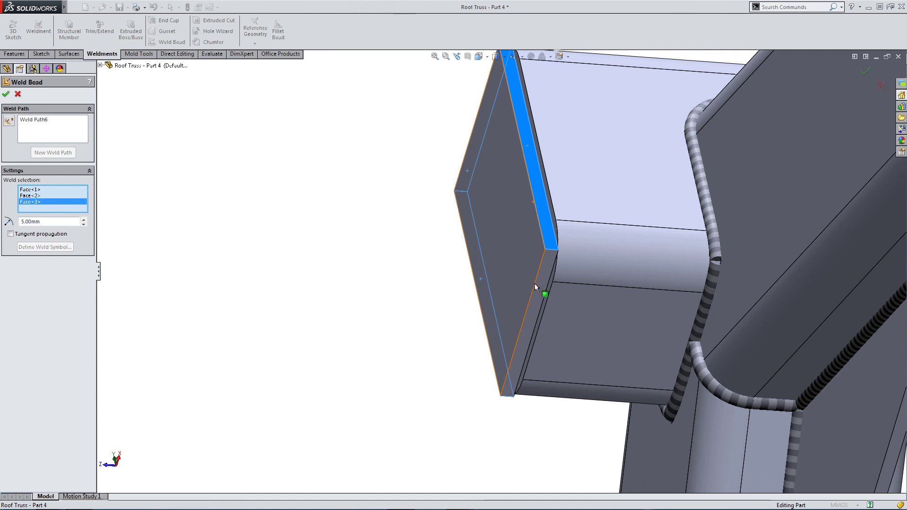
click(541, 299)
middle_drag(461, 265, 610, 149)
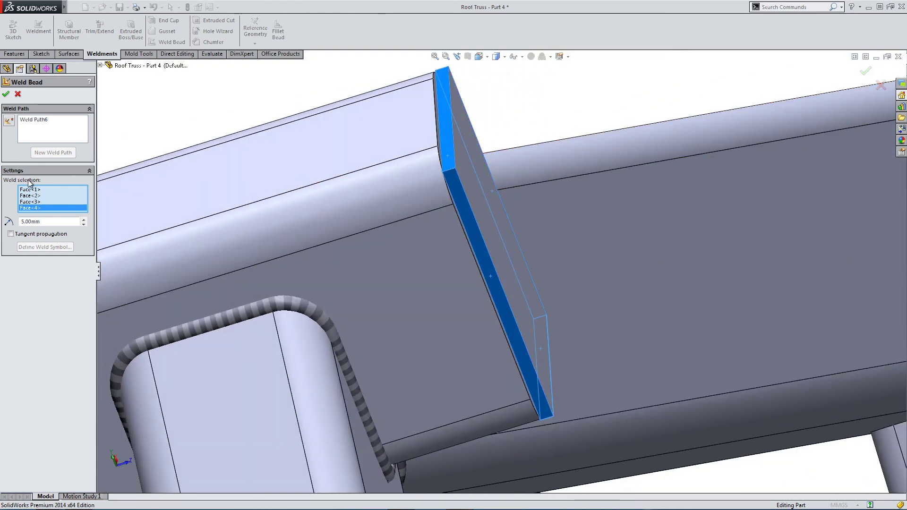
Step: Add the ridge beam's end face to the weld selection and create the bead around the end cap
middle_drag(370, 237, 443, 197)
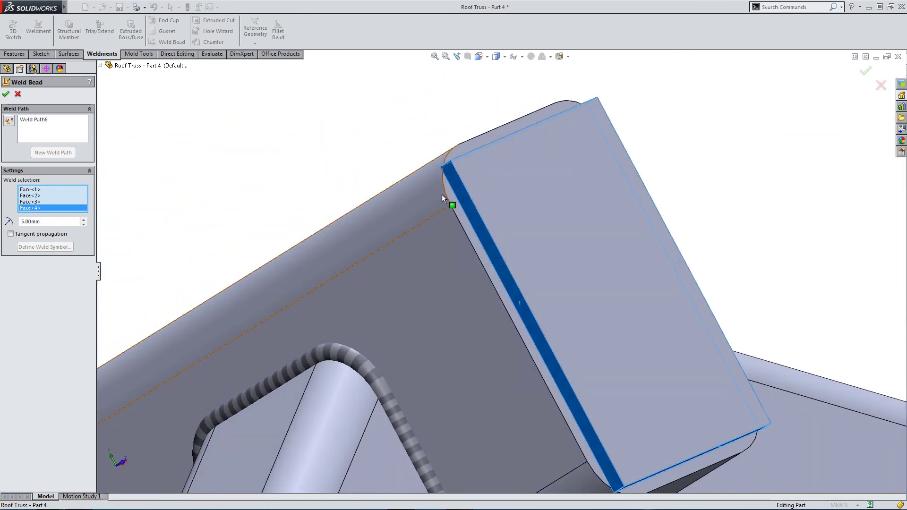
click(462, 207)
scroll(465, 254, up, 3)
middle_drag(466, 254, 426, 258)
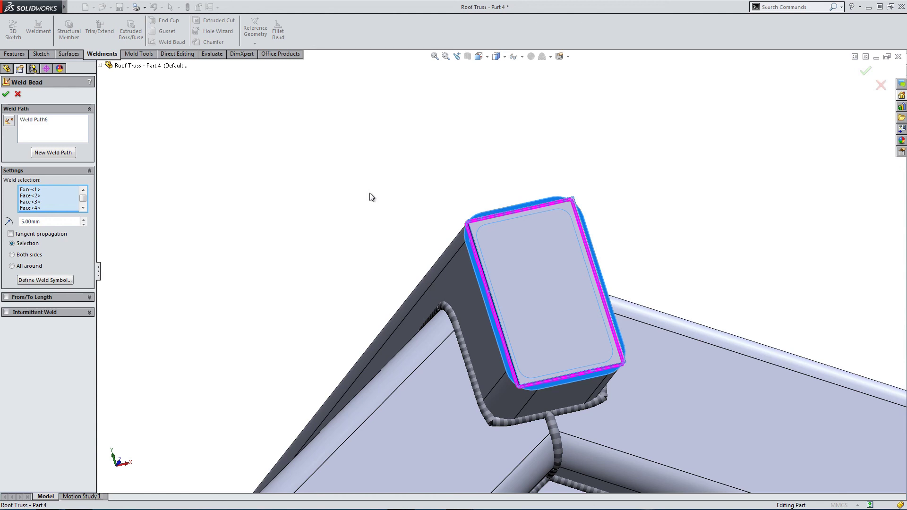
key(z)
click(8, 95)
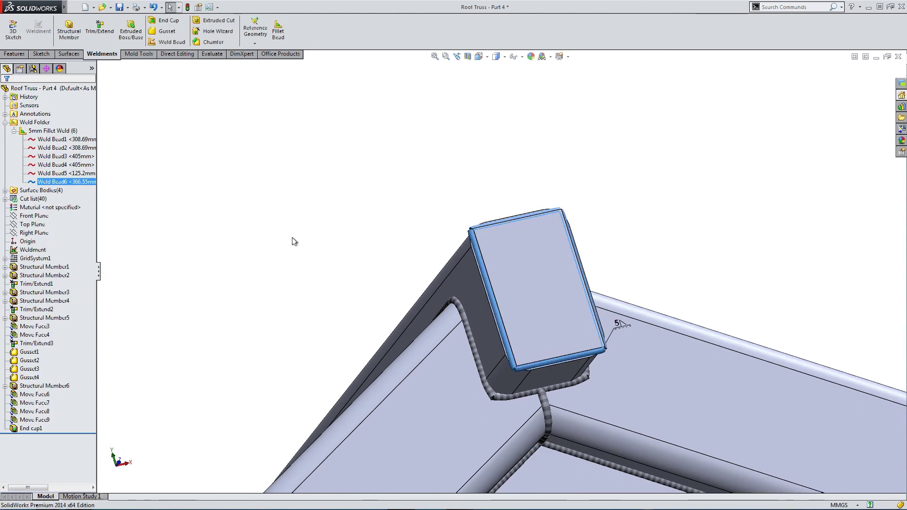
middle_drag(338, 241, 426, 297)
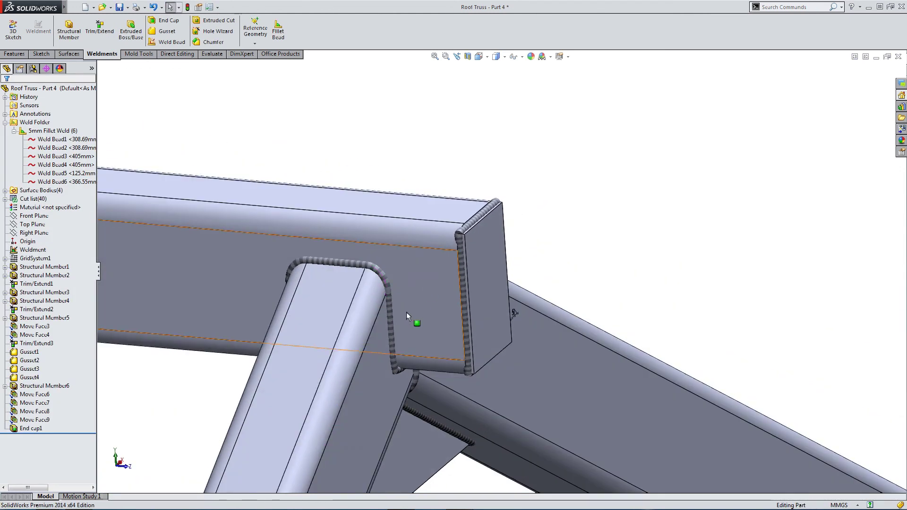
scroll(407, 314, down, 2)
middle_click(297, 300)
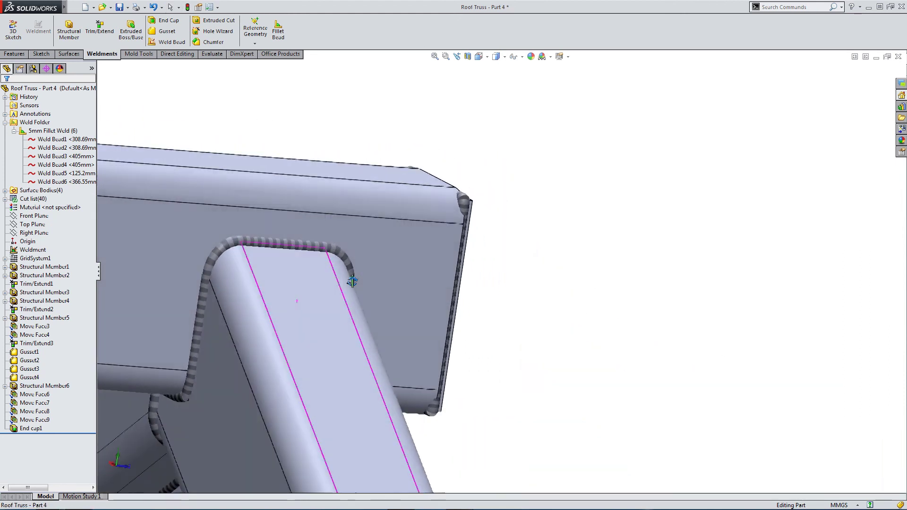